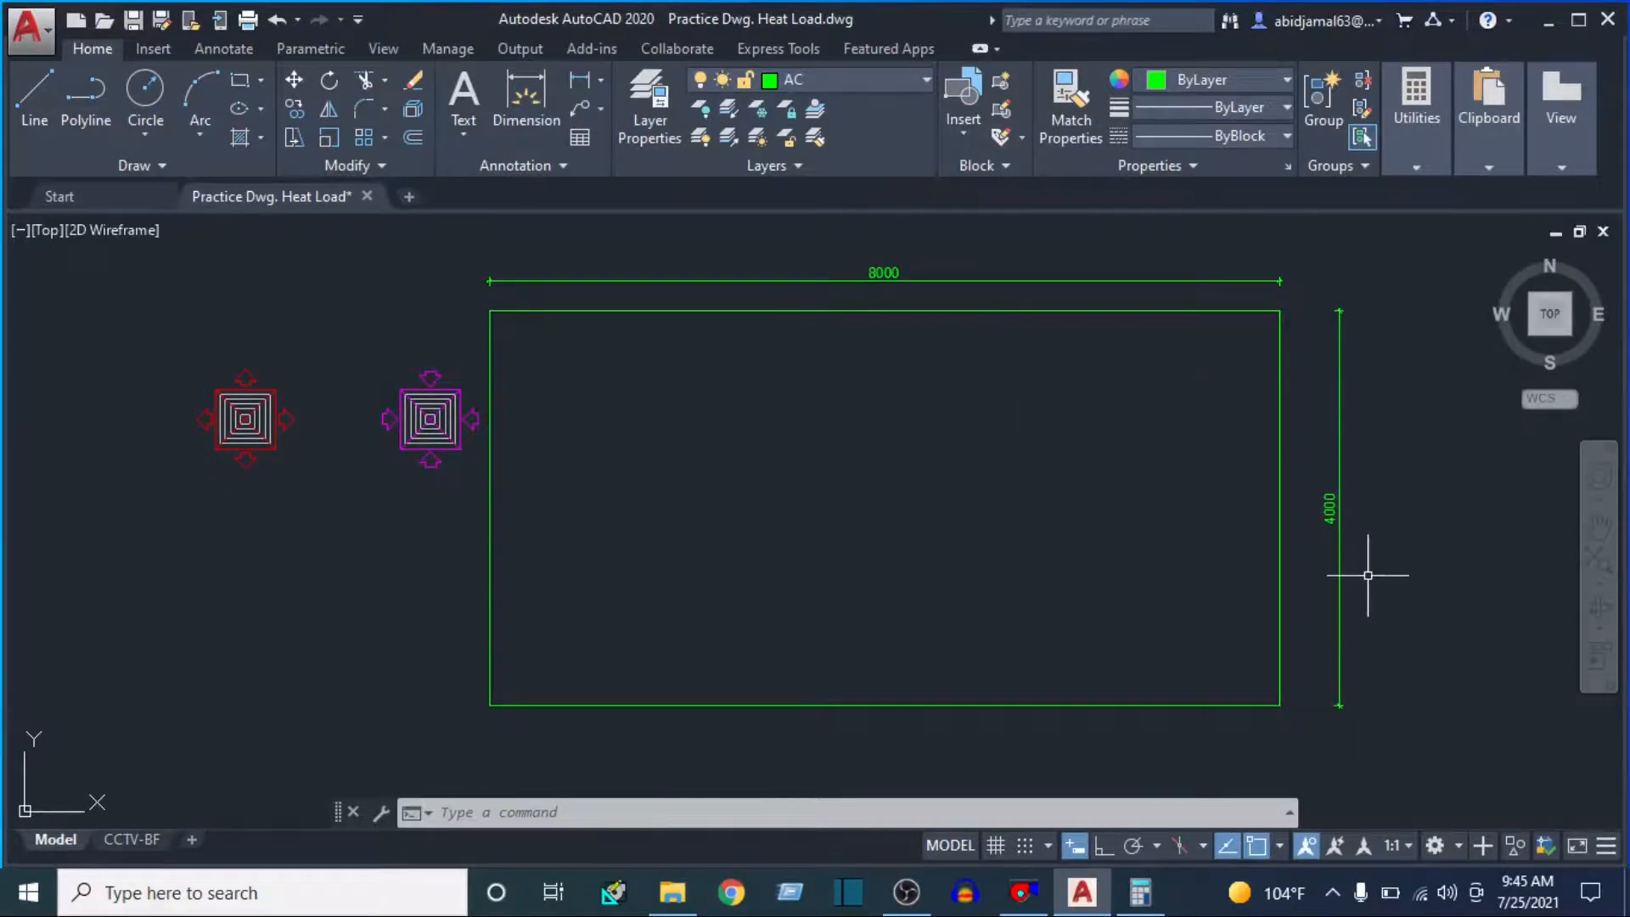
click(1413, 477)
click(1384, 516)
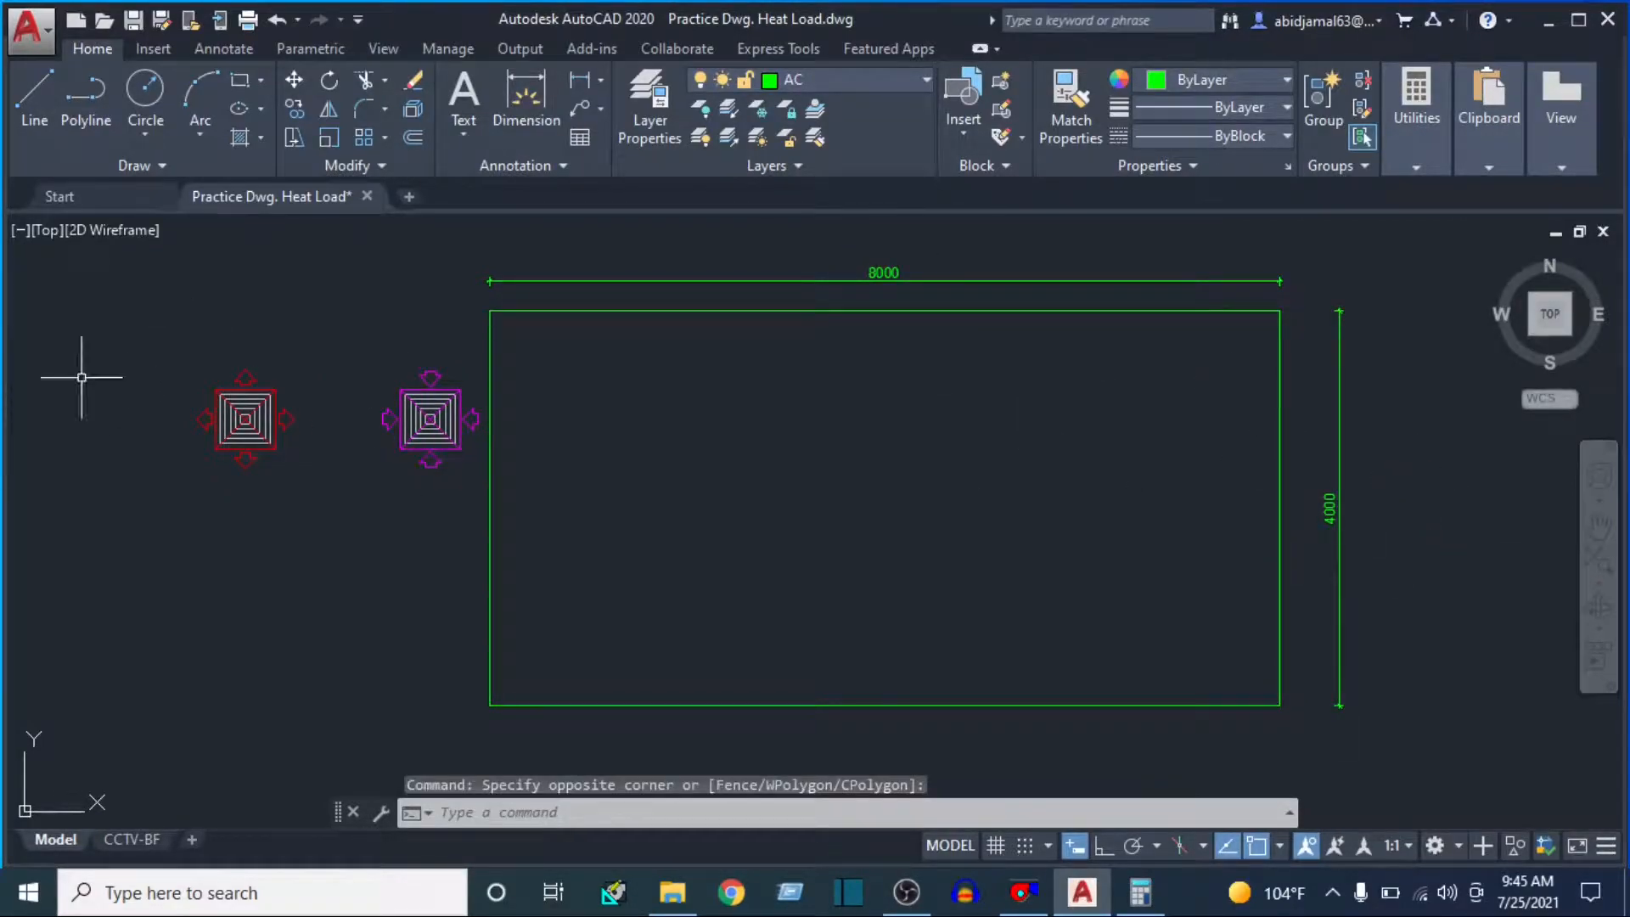
click(250, 437)
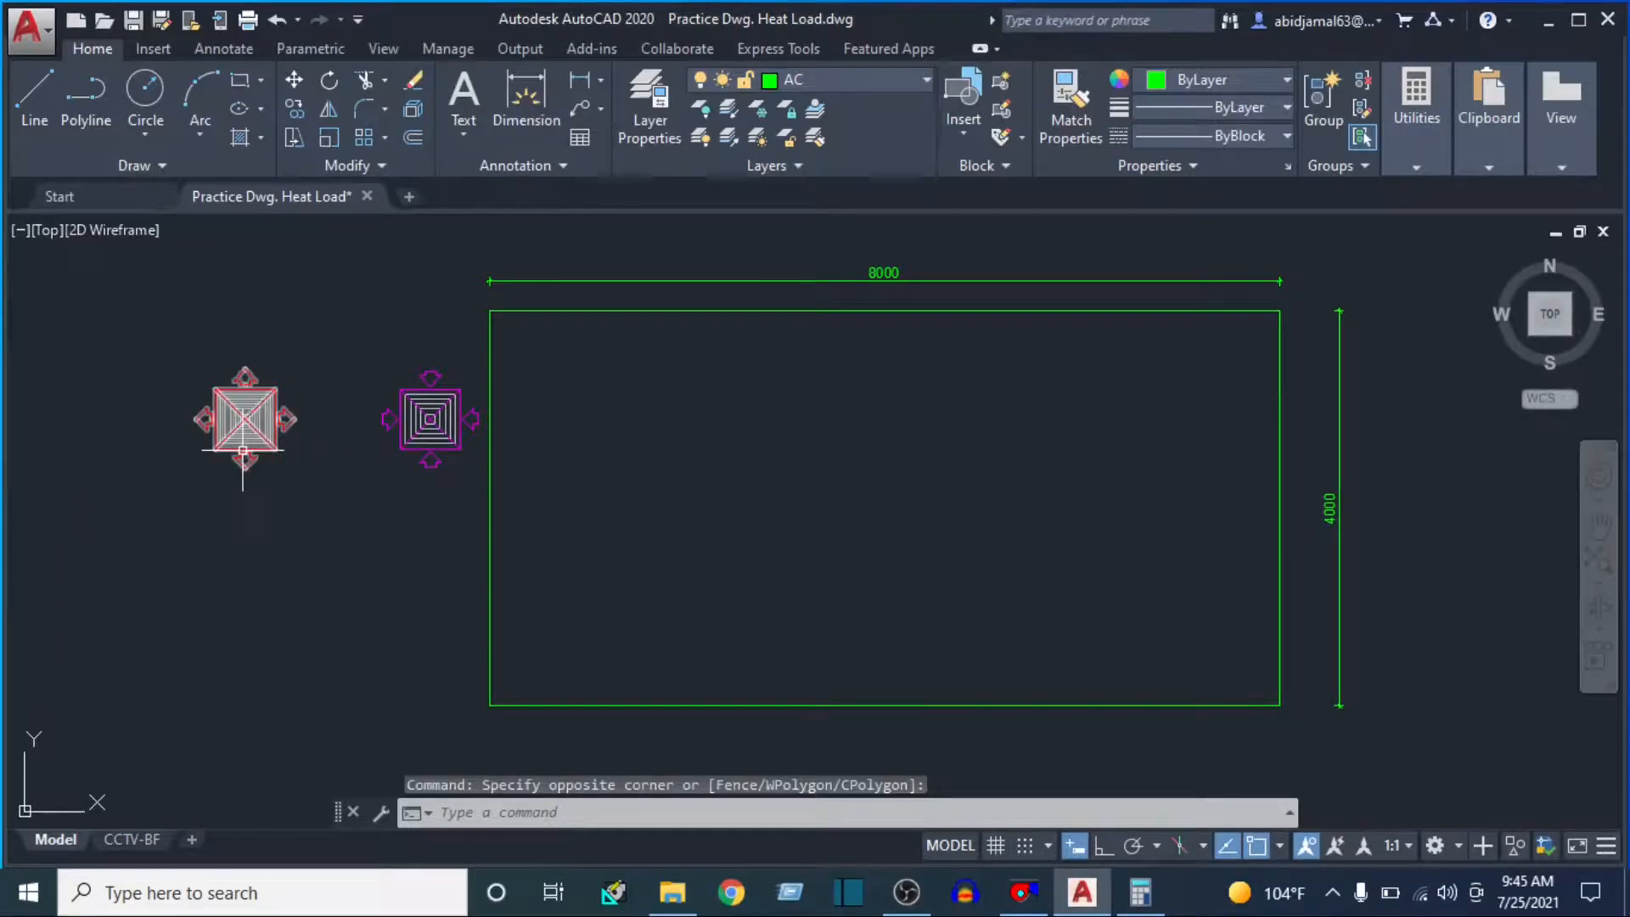
click(931, 452)
click(753, 542)
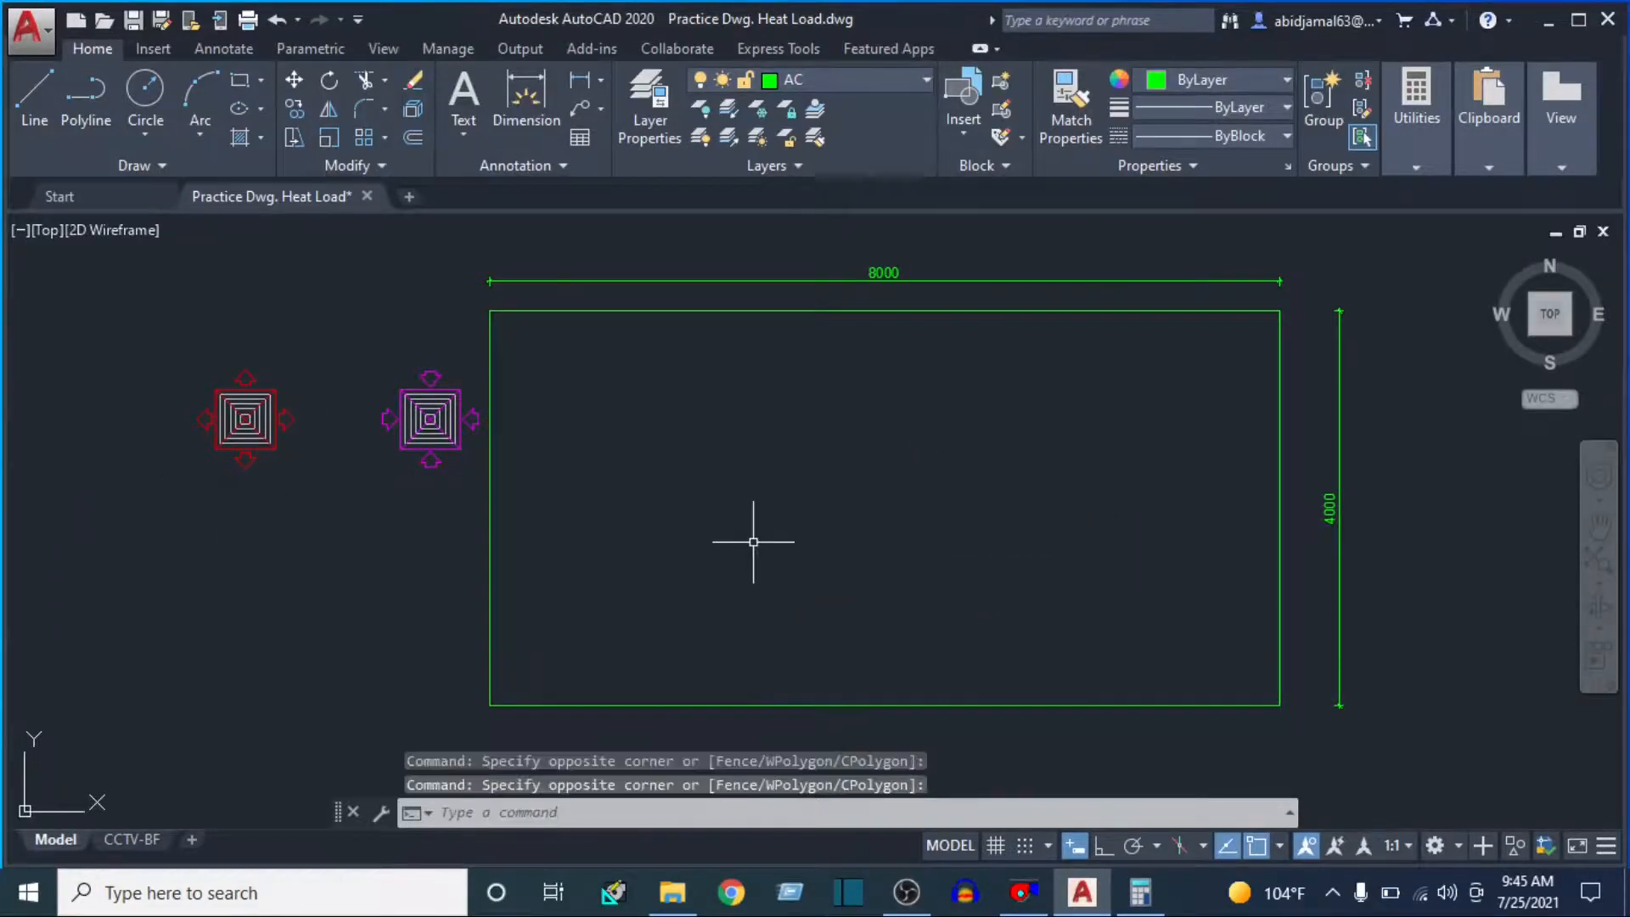
click(909, 412)
click(702, 548)
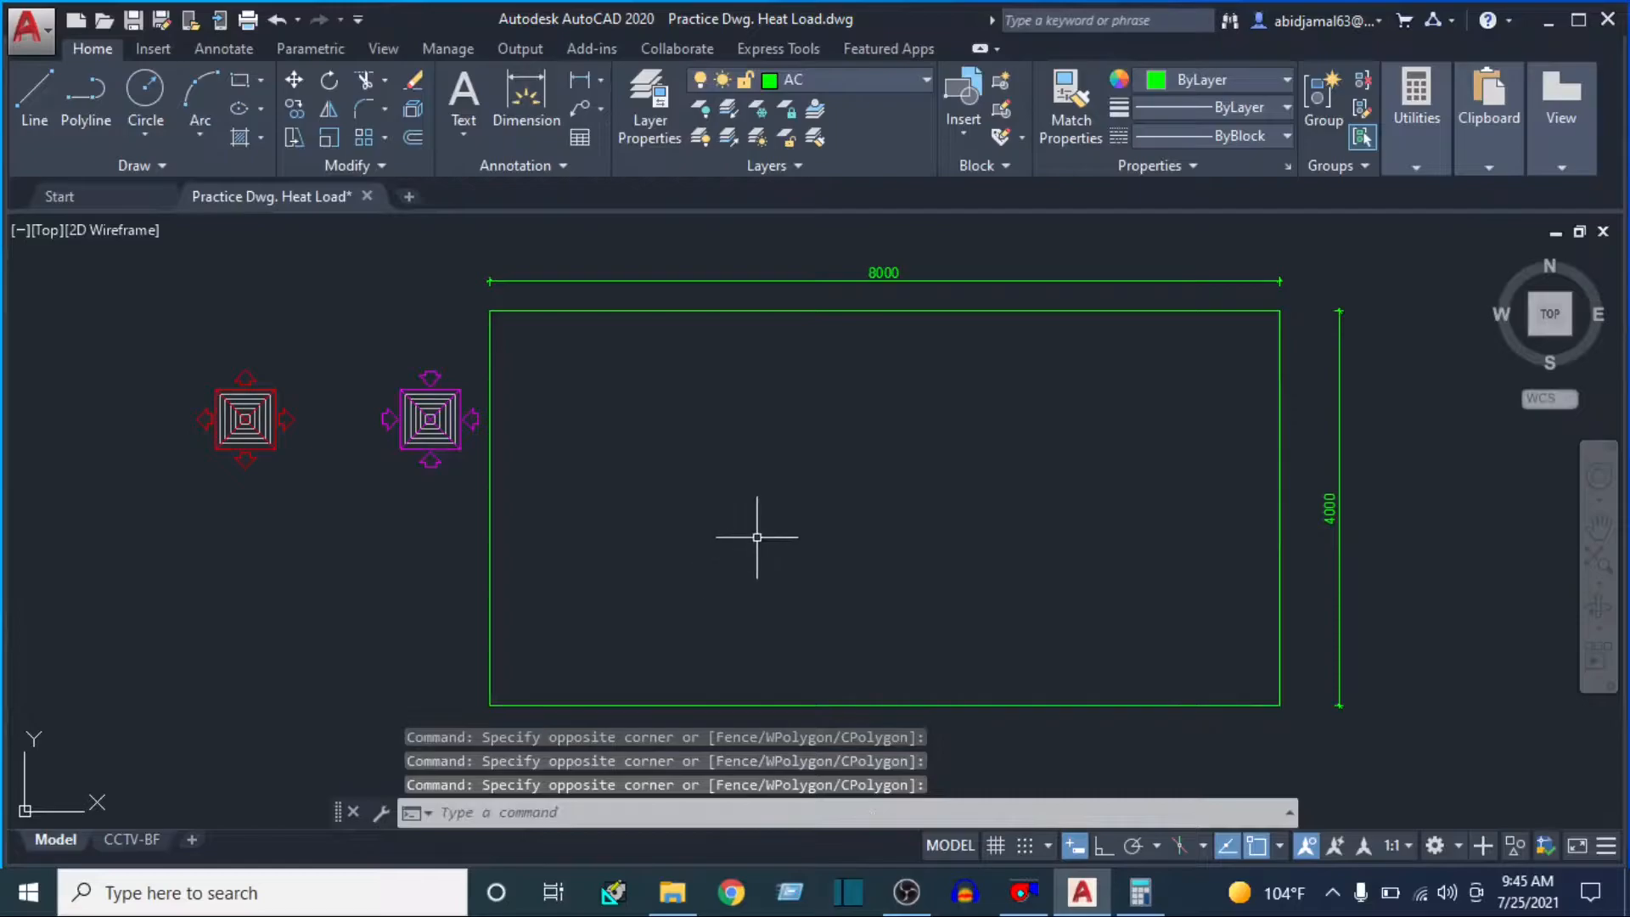
click(934, 432)
click(762, 539)
click(280, 572)
click(329, 572)
click(918, 435)
click(799, 561)
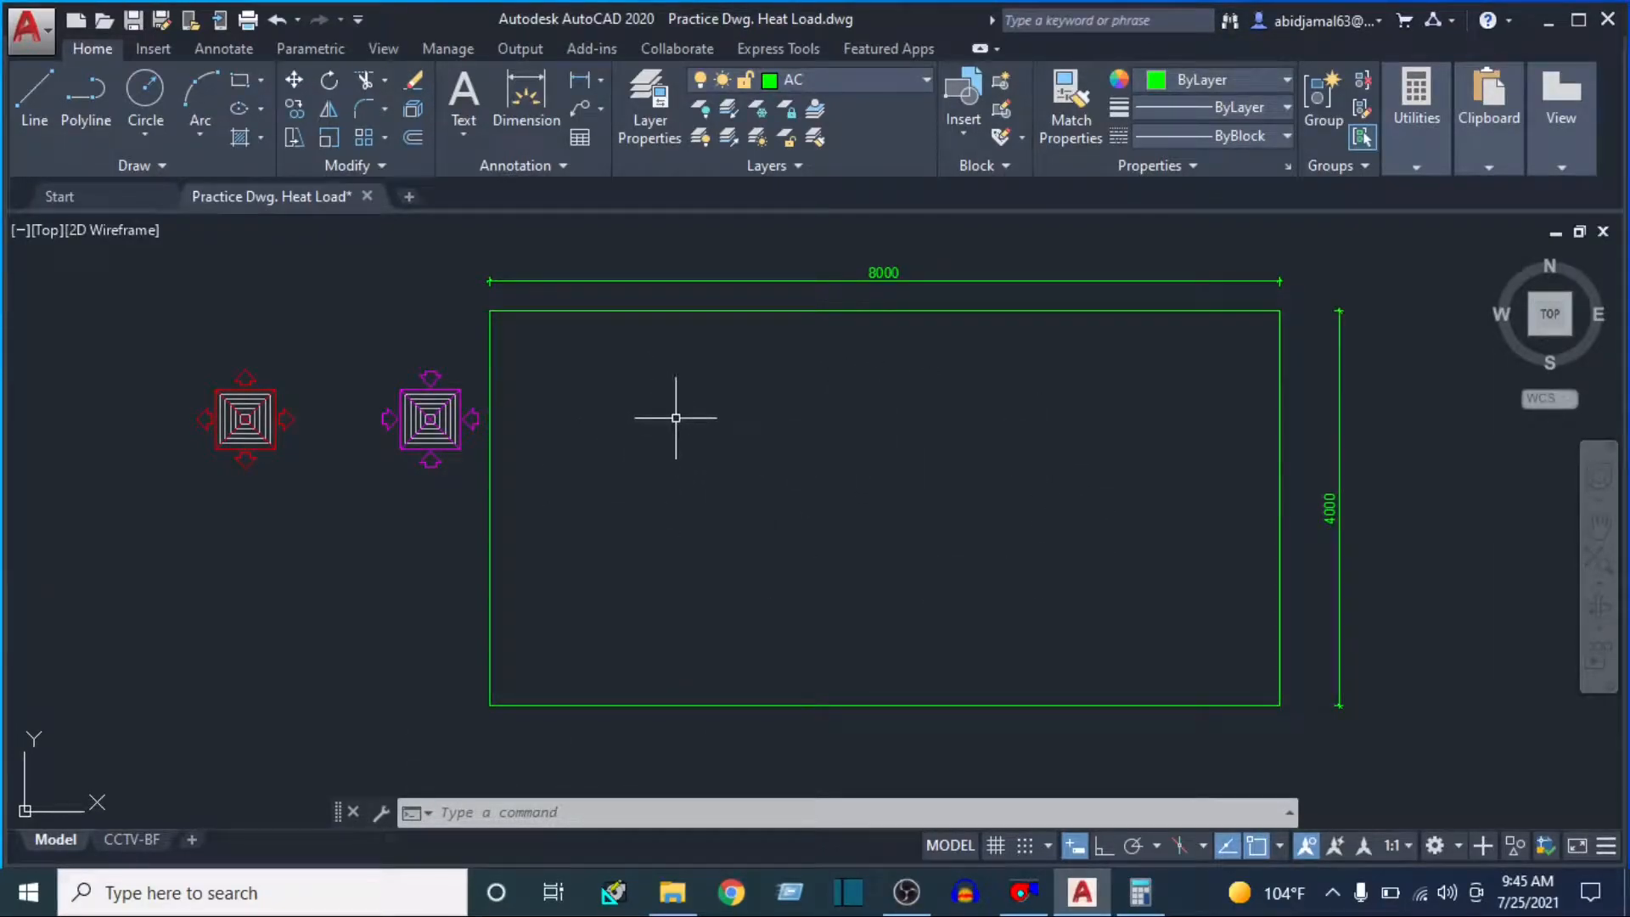
- Hatch the inside of the 8000 by 4000 room rectangle with the user-defined grid pattern at 600 spacing
text(H)
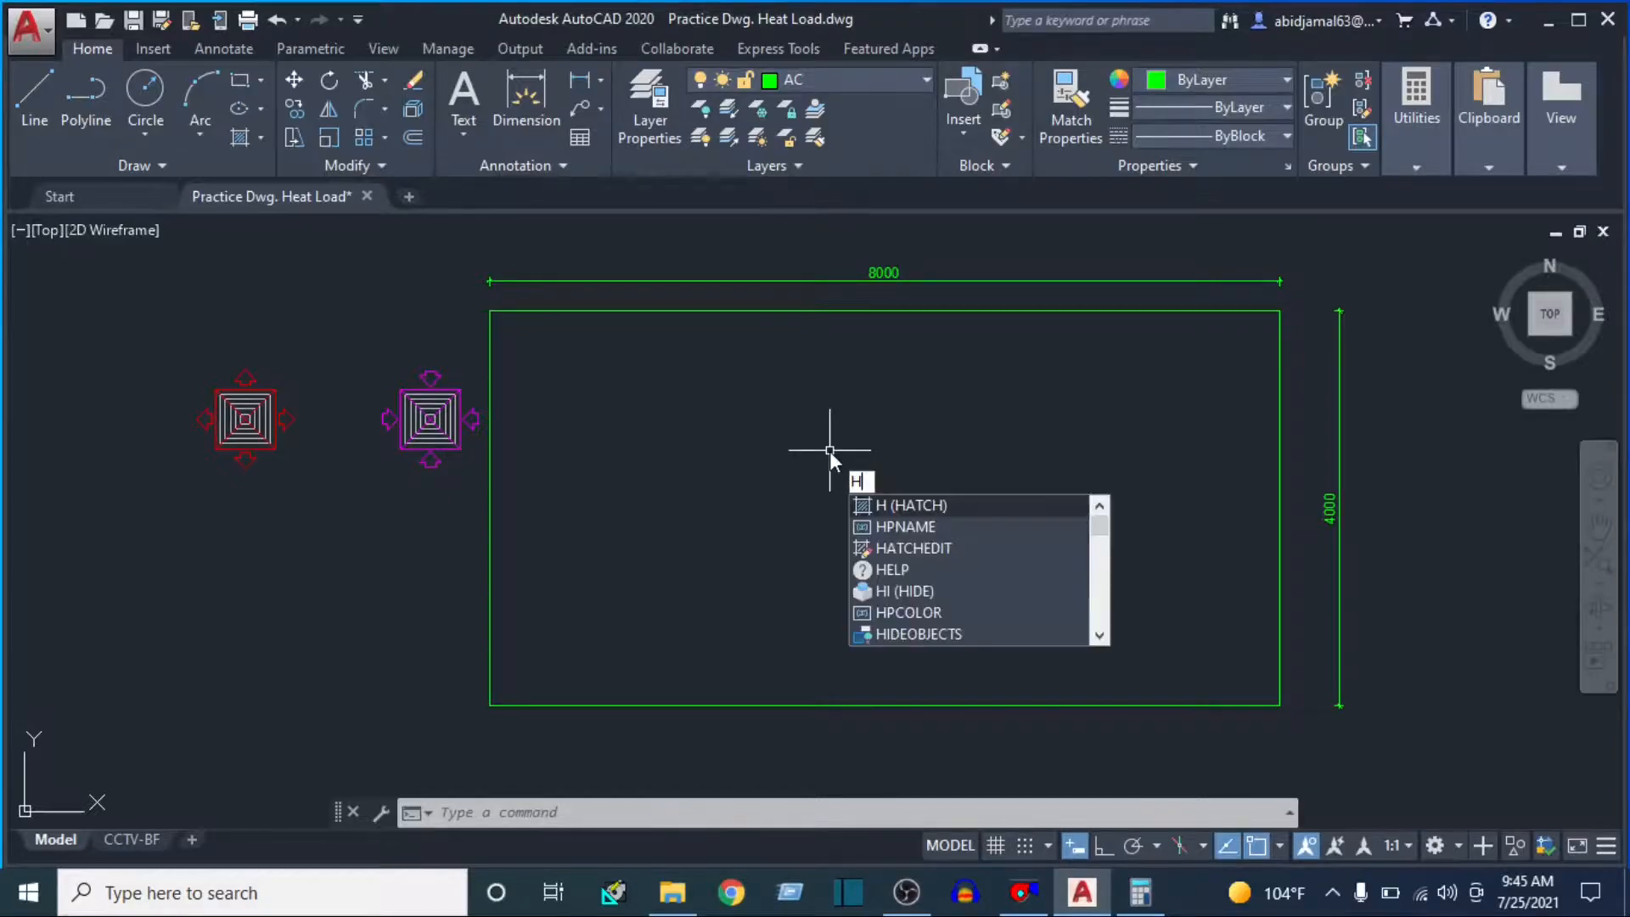
key(Escape)
text(h)
key(Return)
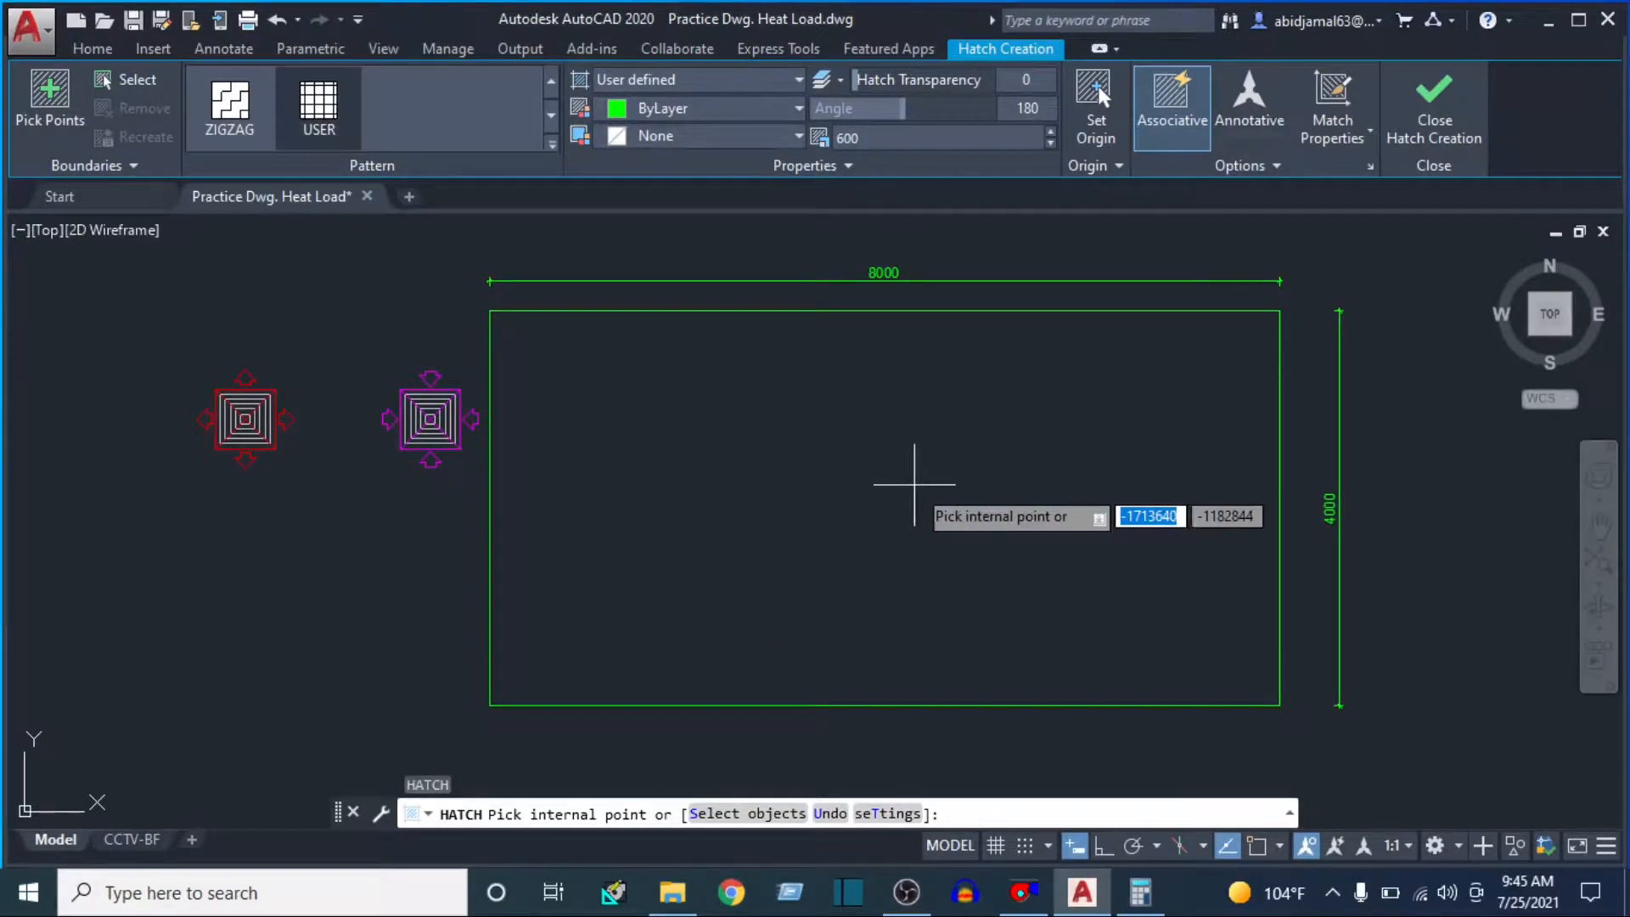
click(763, 504)
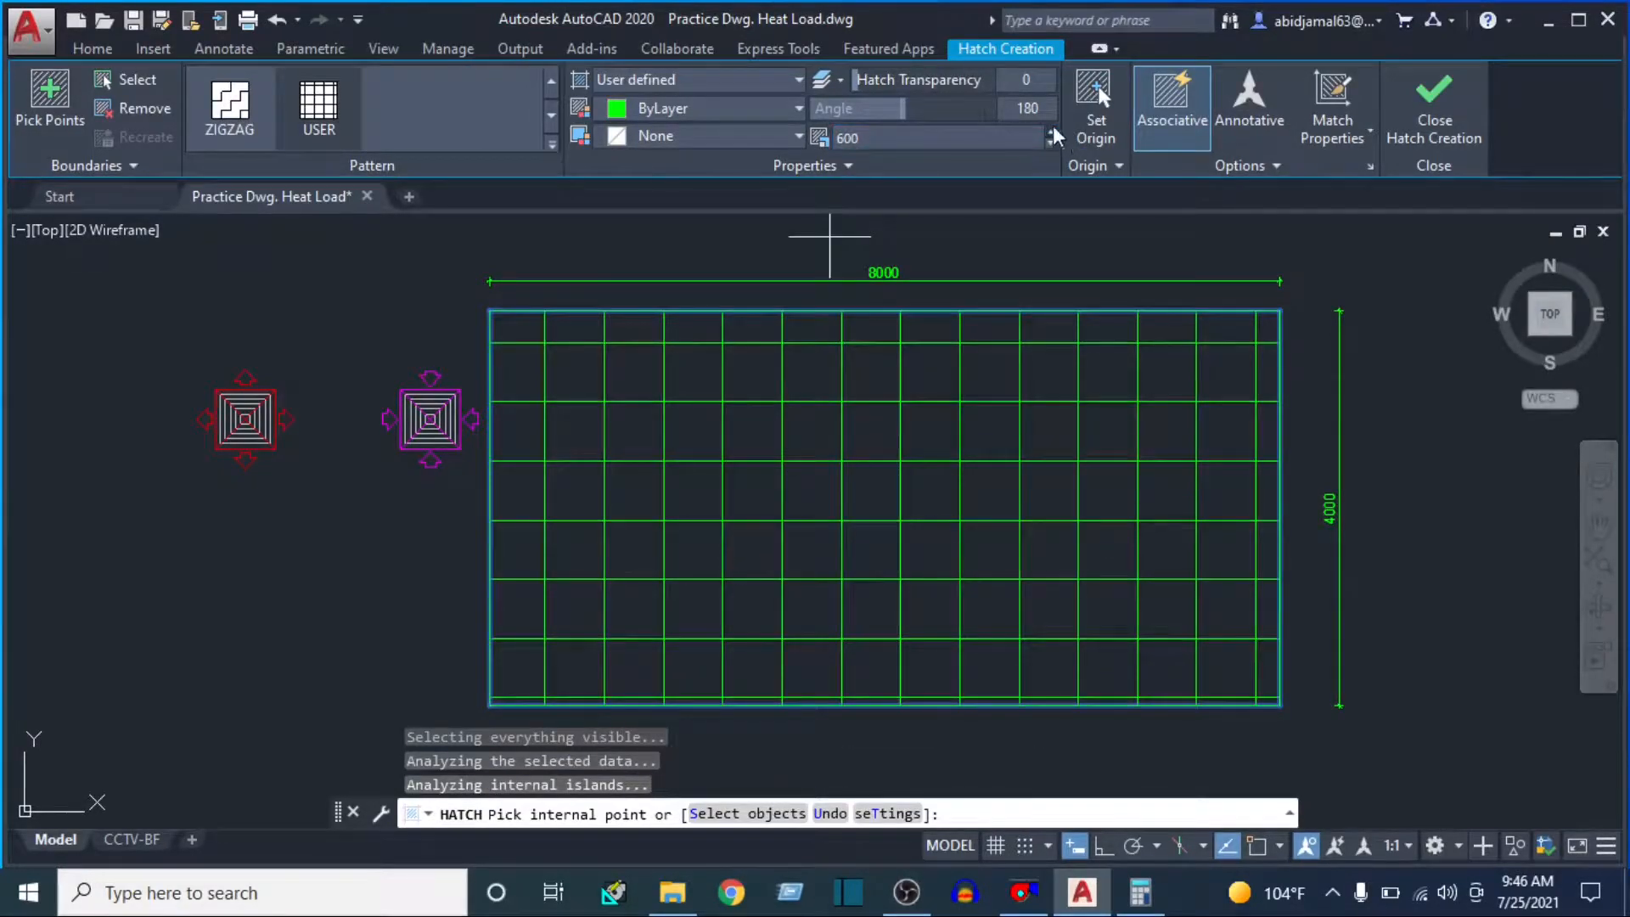
click(1432, 110)
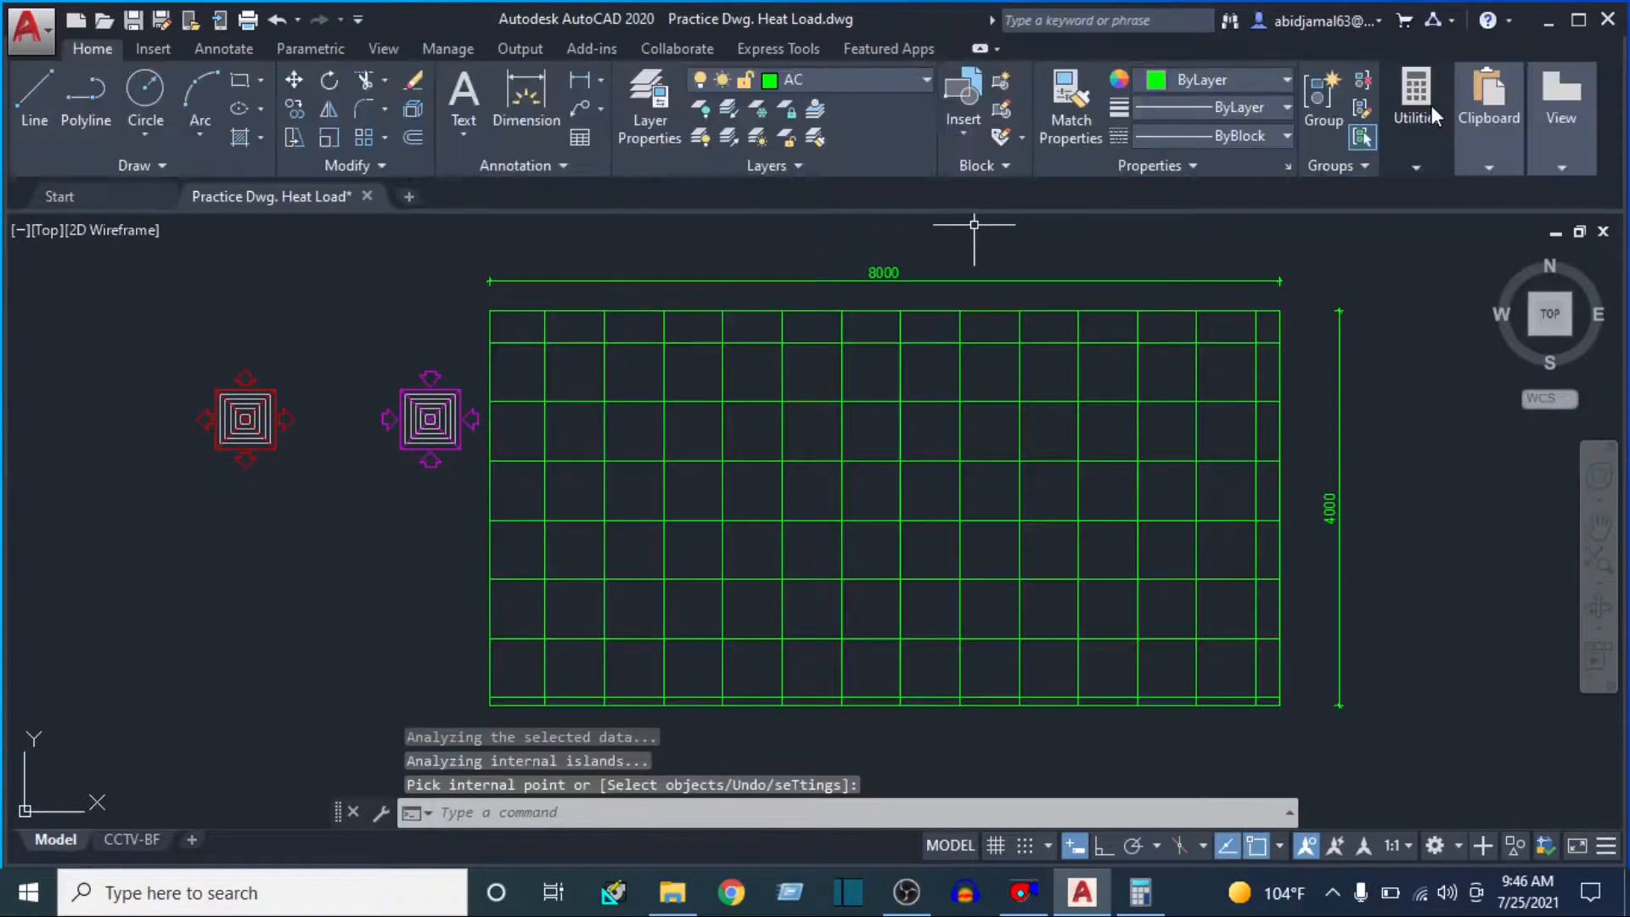
- Calculate 13 × 600 in Calculator for the ceiling tiles along the room's length, and return to the AutoCAD drawing
scroll(864, 505, down, 3)
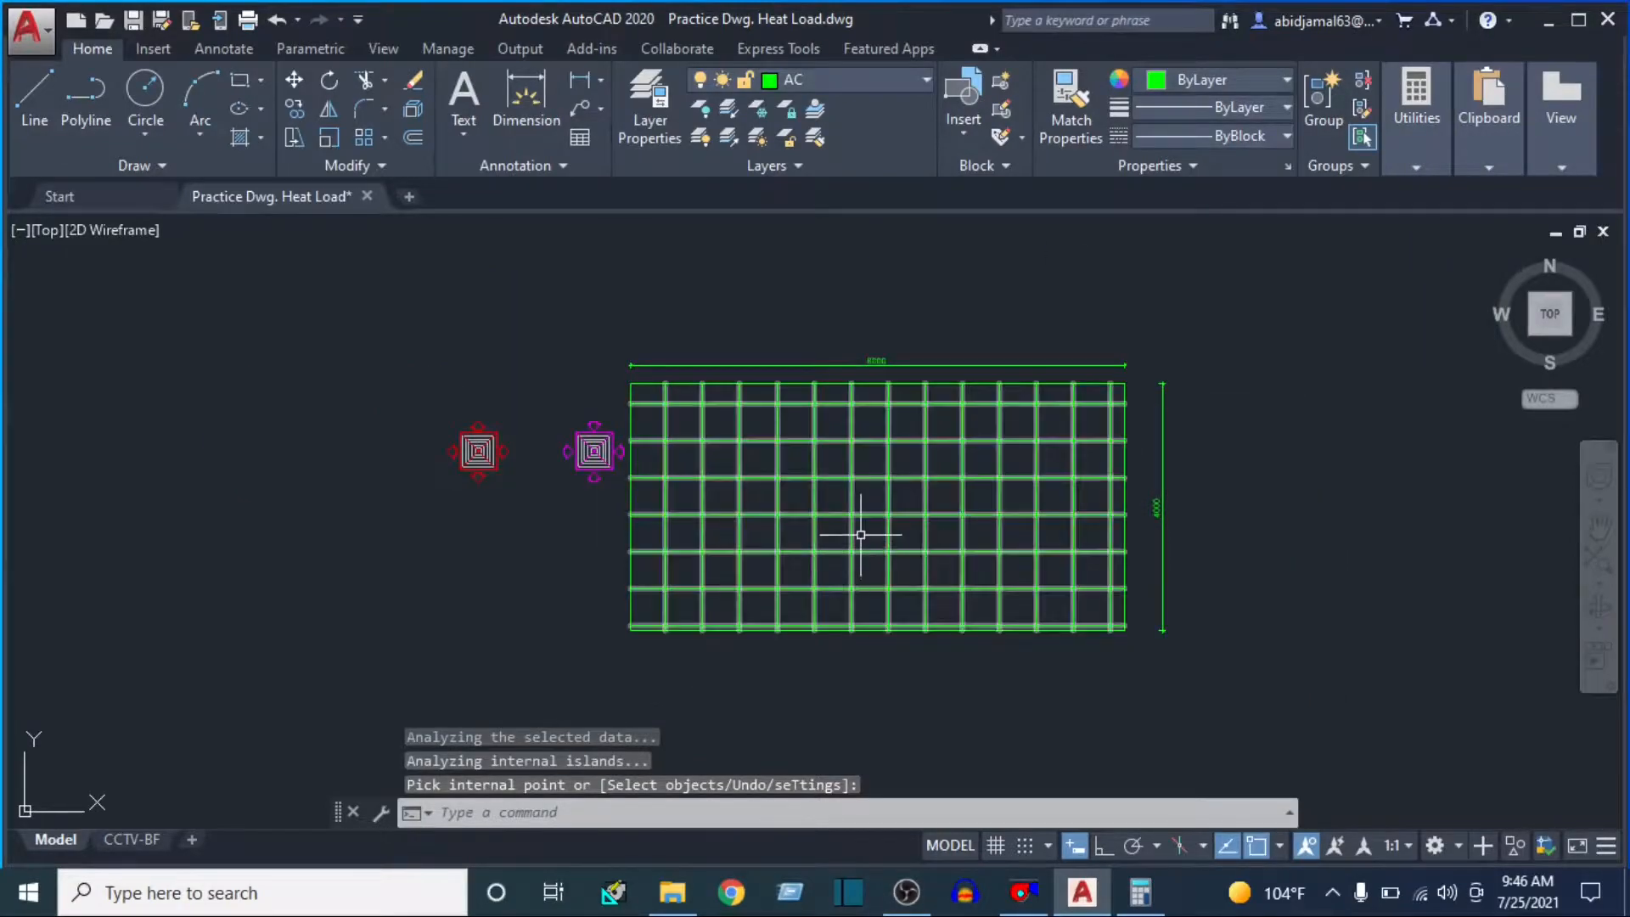
key(Escape)
scroll(853, 523, up, 2)
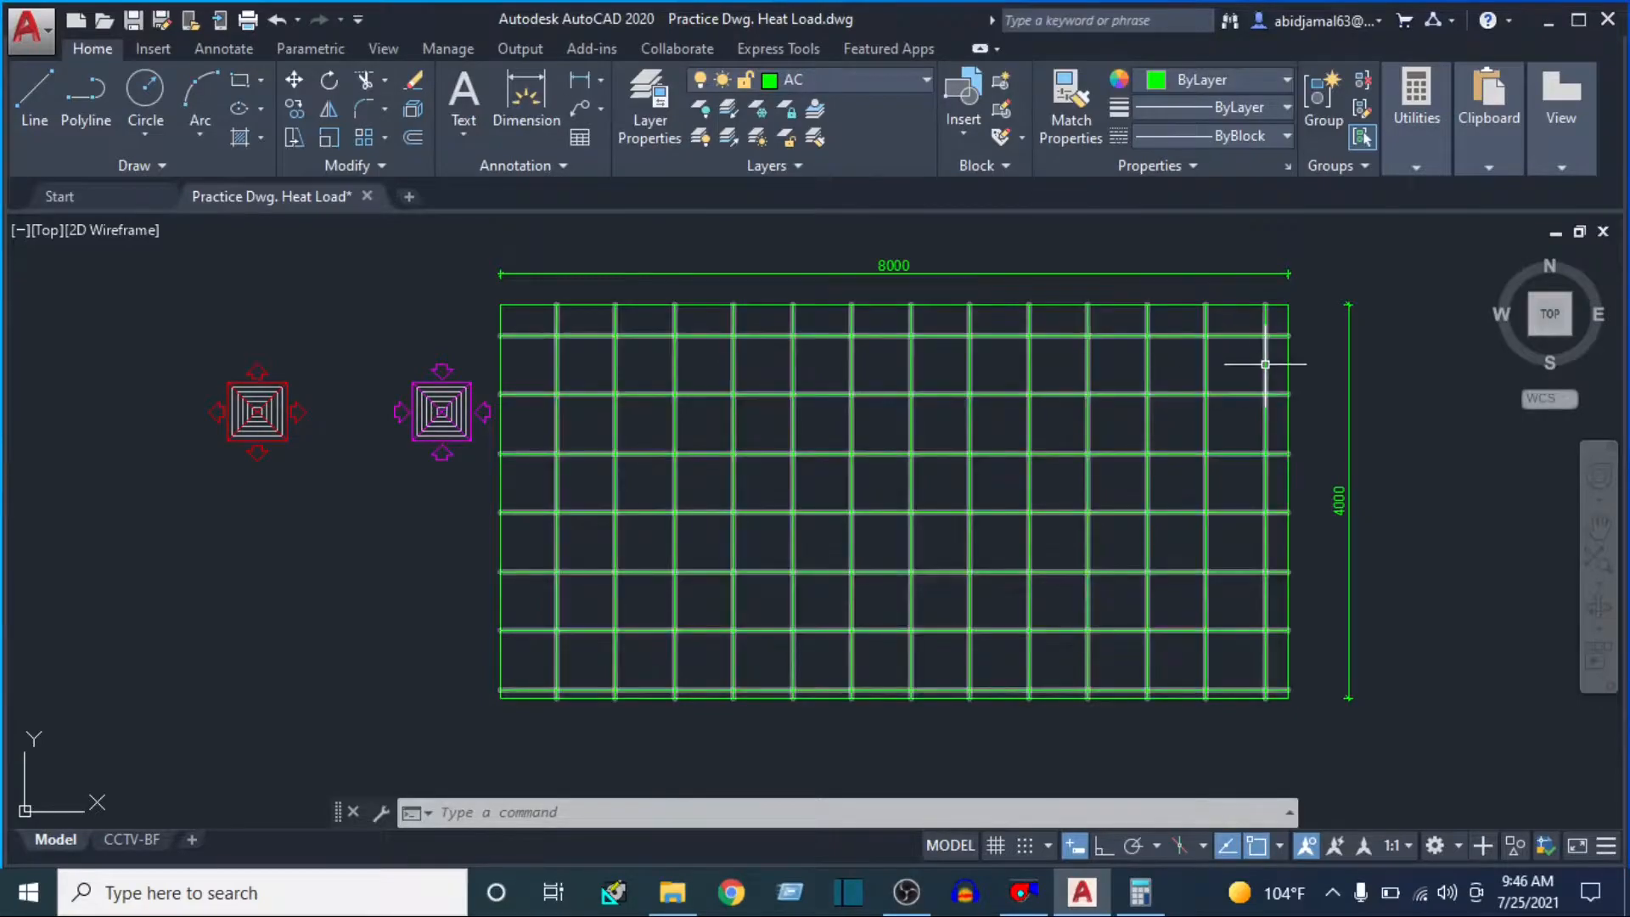
click(1140, 892)
text(13*600)
key(Return)
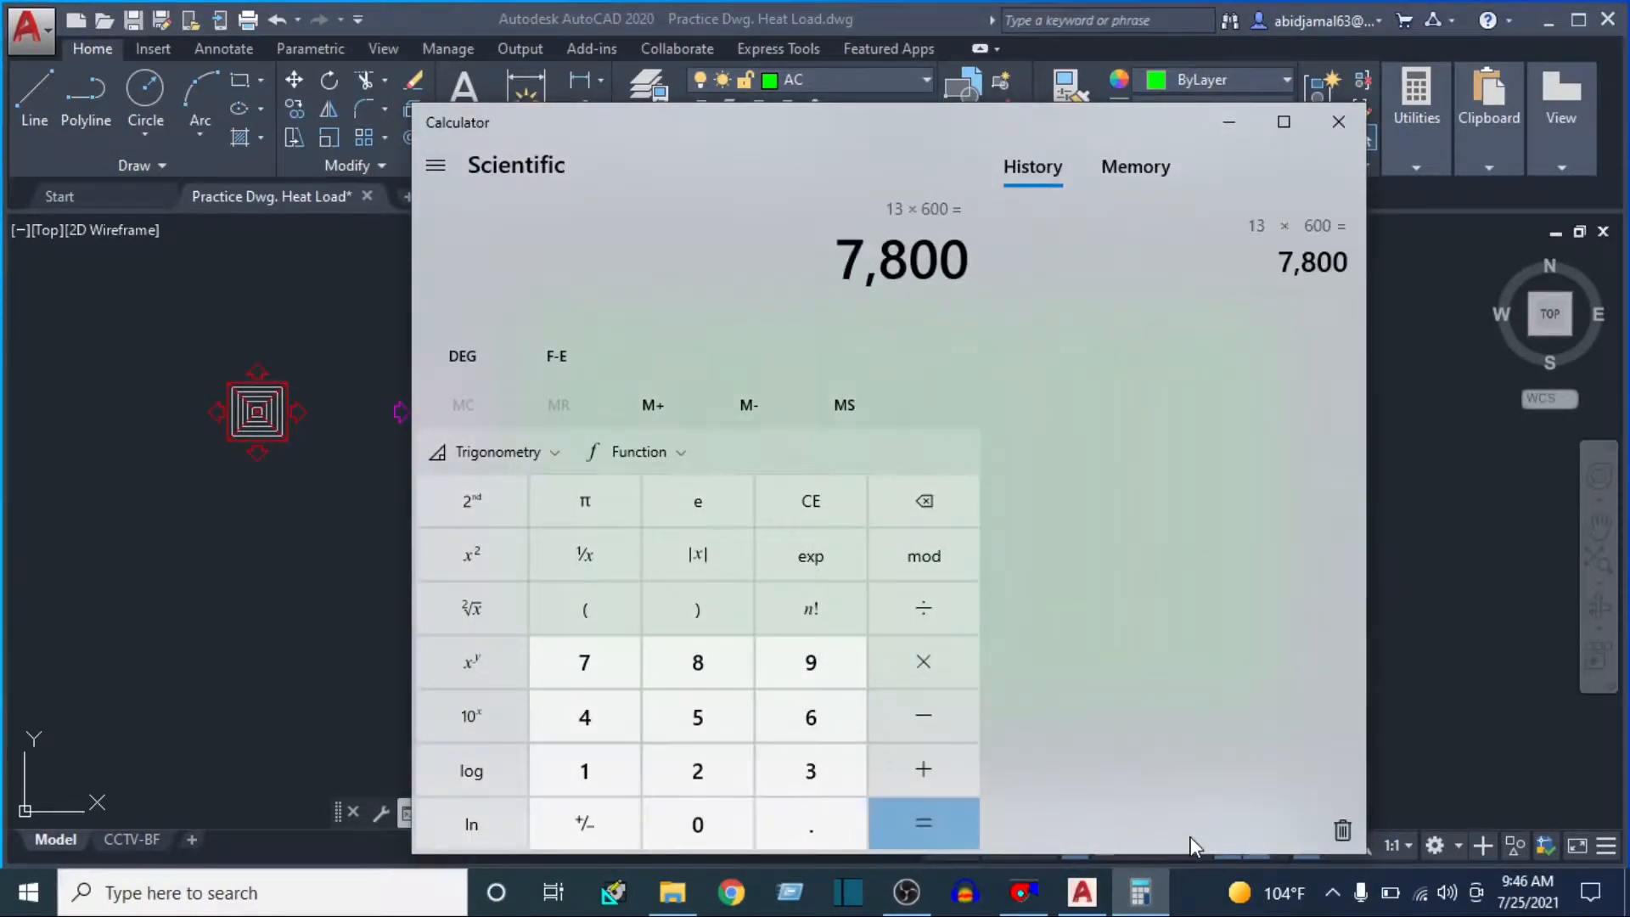
click(298, 619)
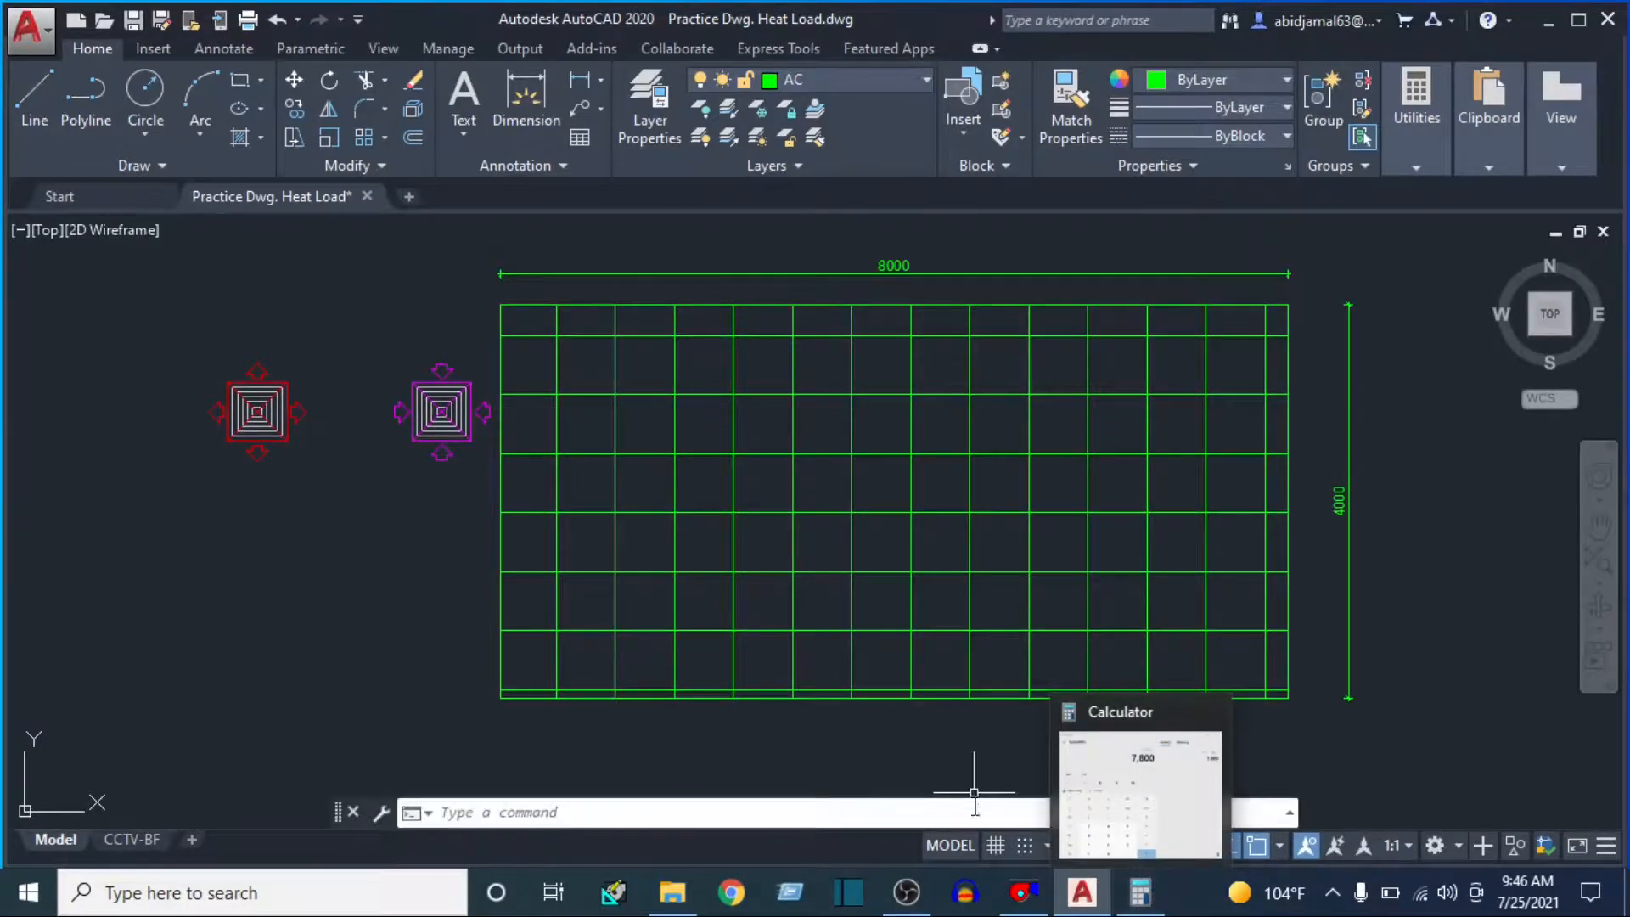
click(392, 571)
click(348, 640)
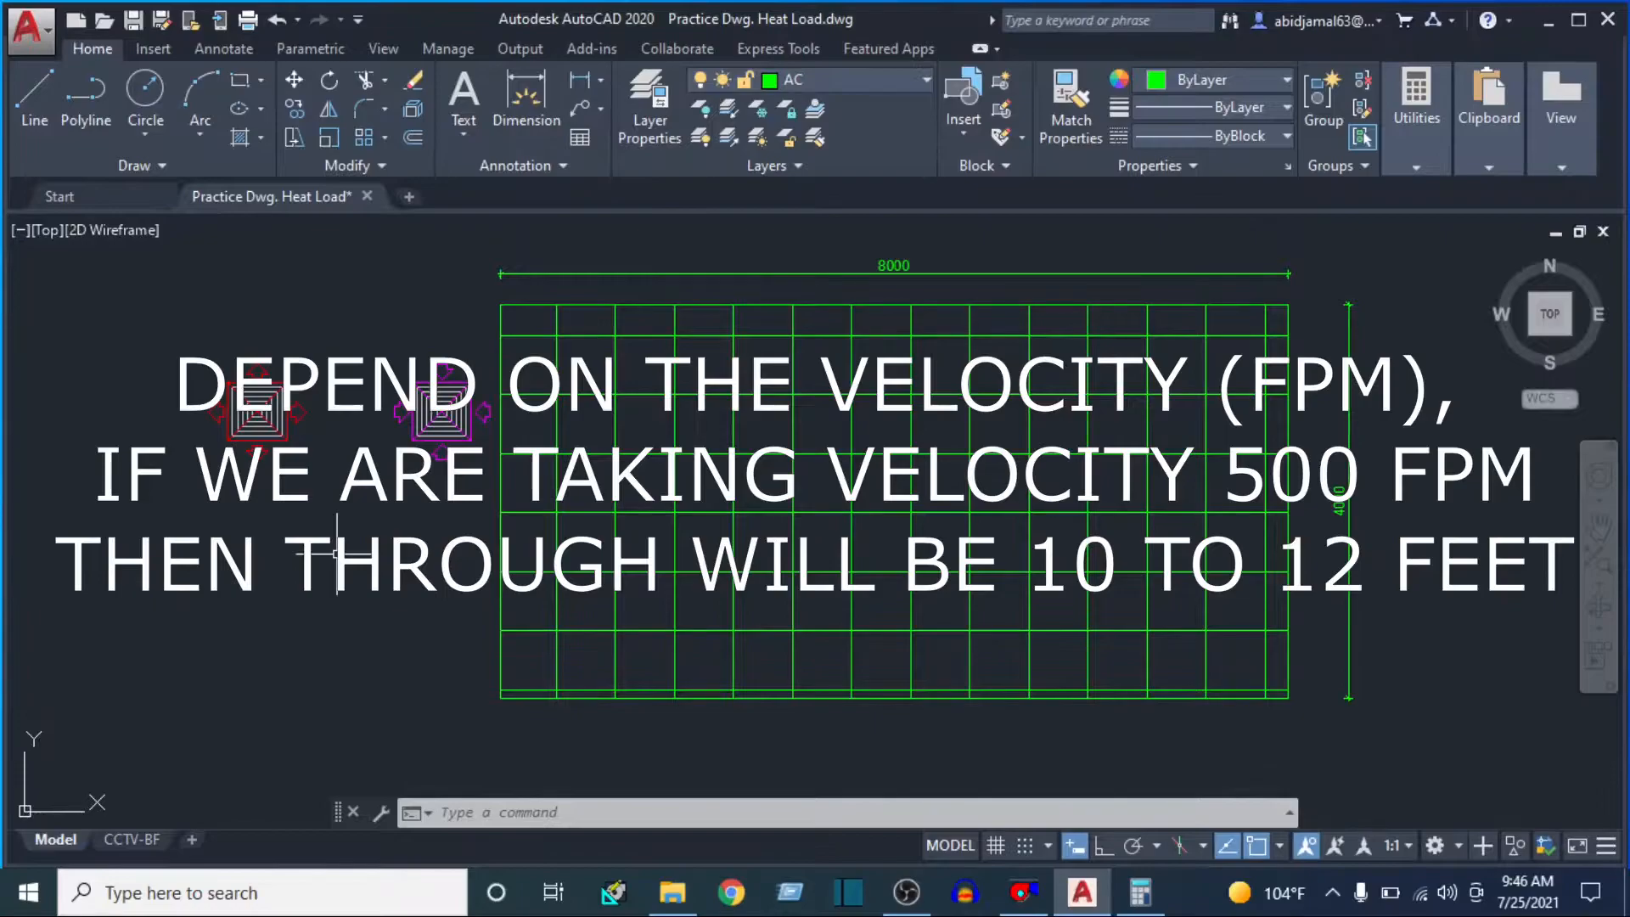
click(357, 552)
click(162, 635)
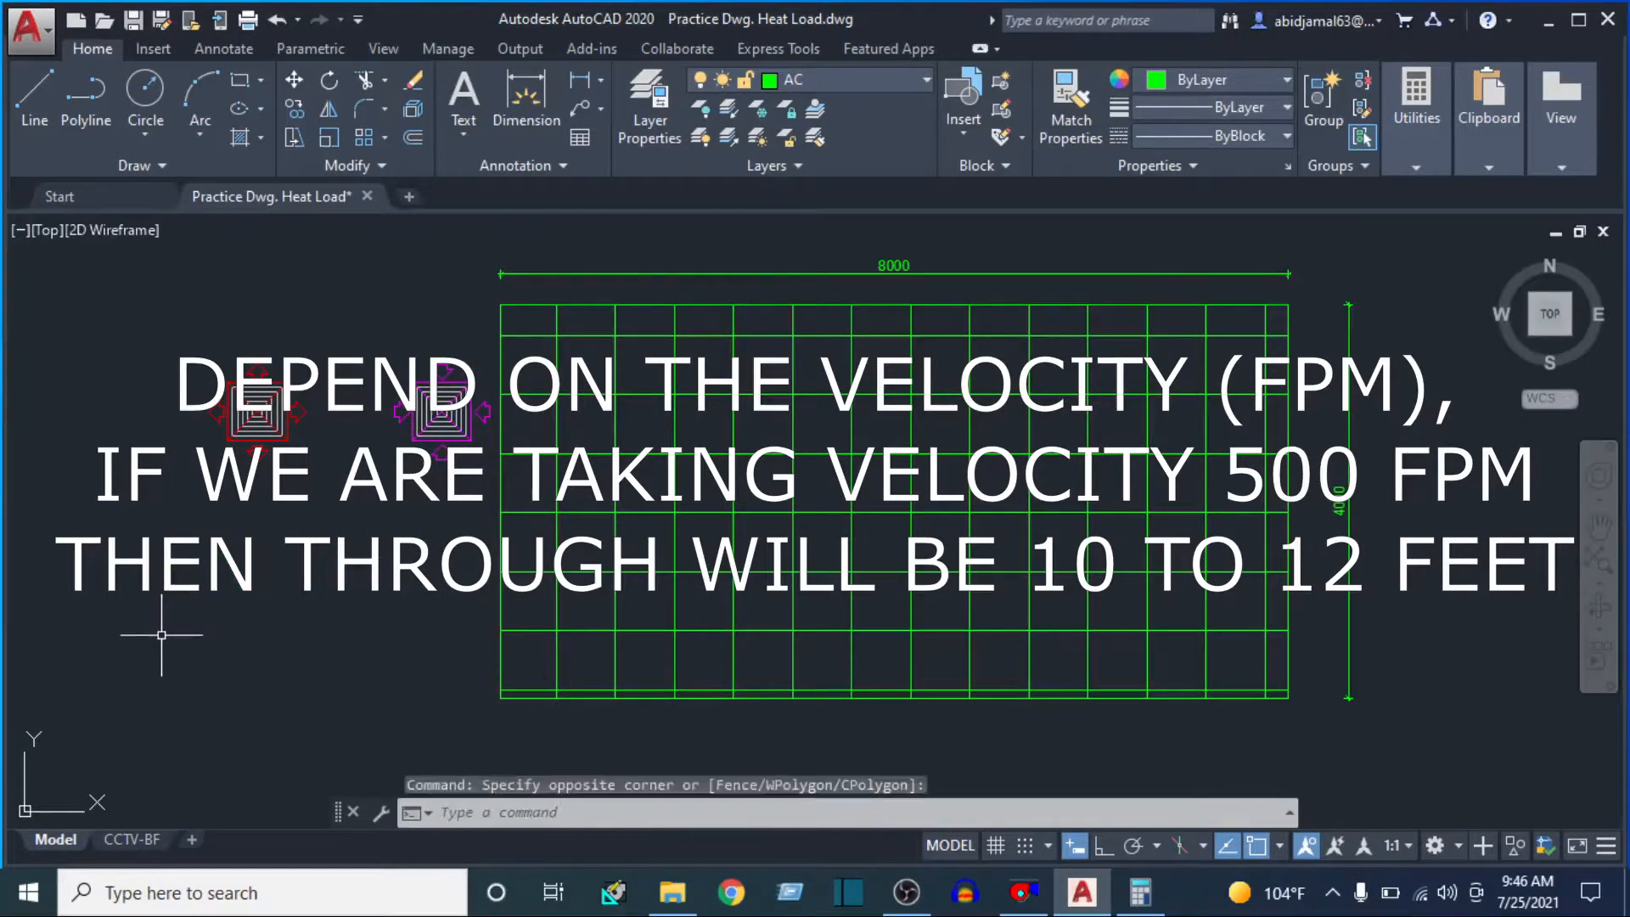
click(355, 553)
click(158, 658)
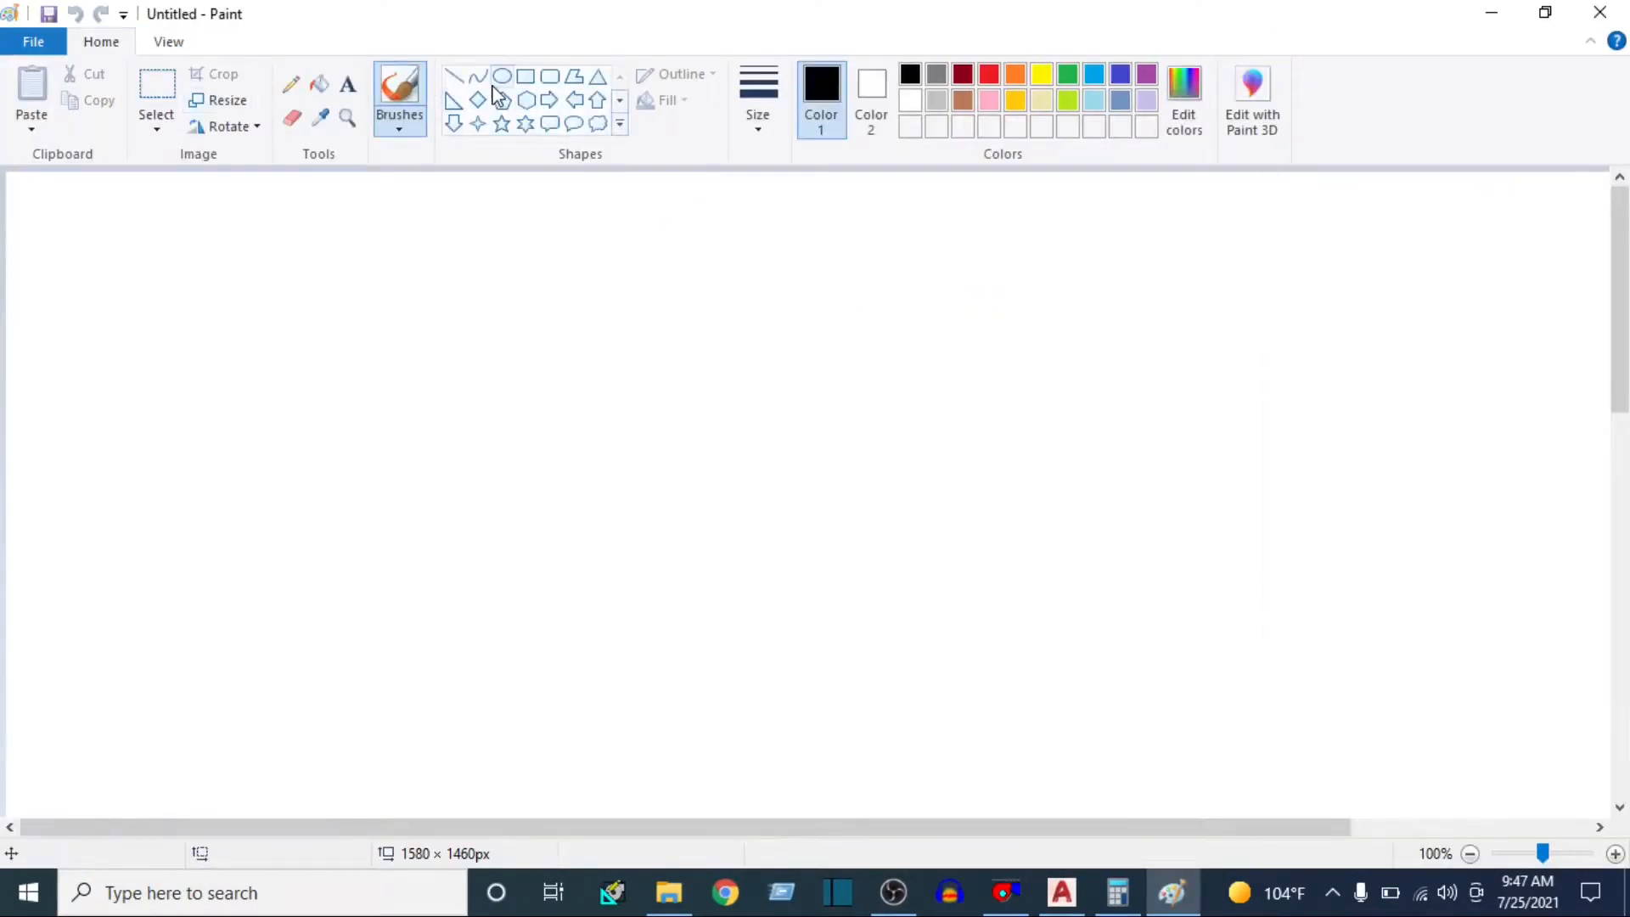
- In Paint, draw a large room rectangle and sketch six diffuser outlines inside it in two rows of three
click(525, 77)
mouse_move(248, 281)
mouse_down()
mouse_move(877, 665)
mouse_move(1310, 676)
mouse_move(1321, 710)
mouse_move(1245, 755)
mouse_up()
click(291, 84)
drag(389, 352, 399, 370)
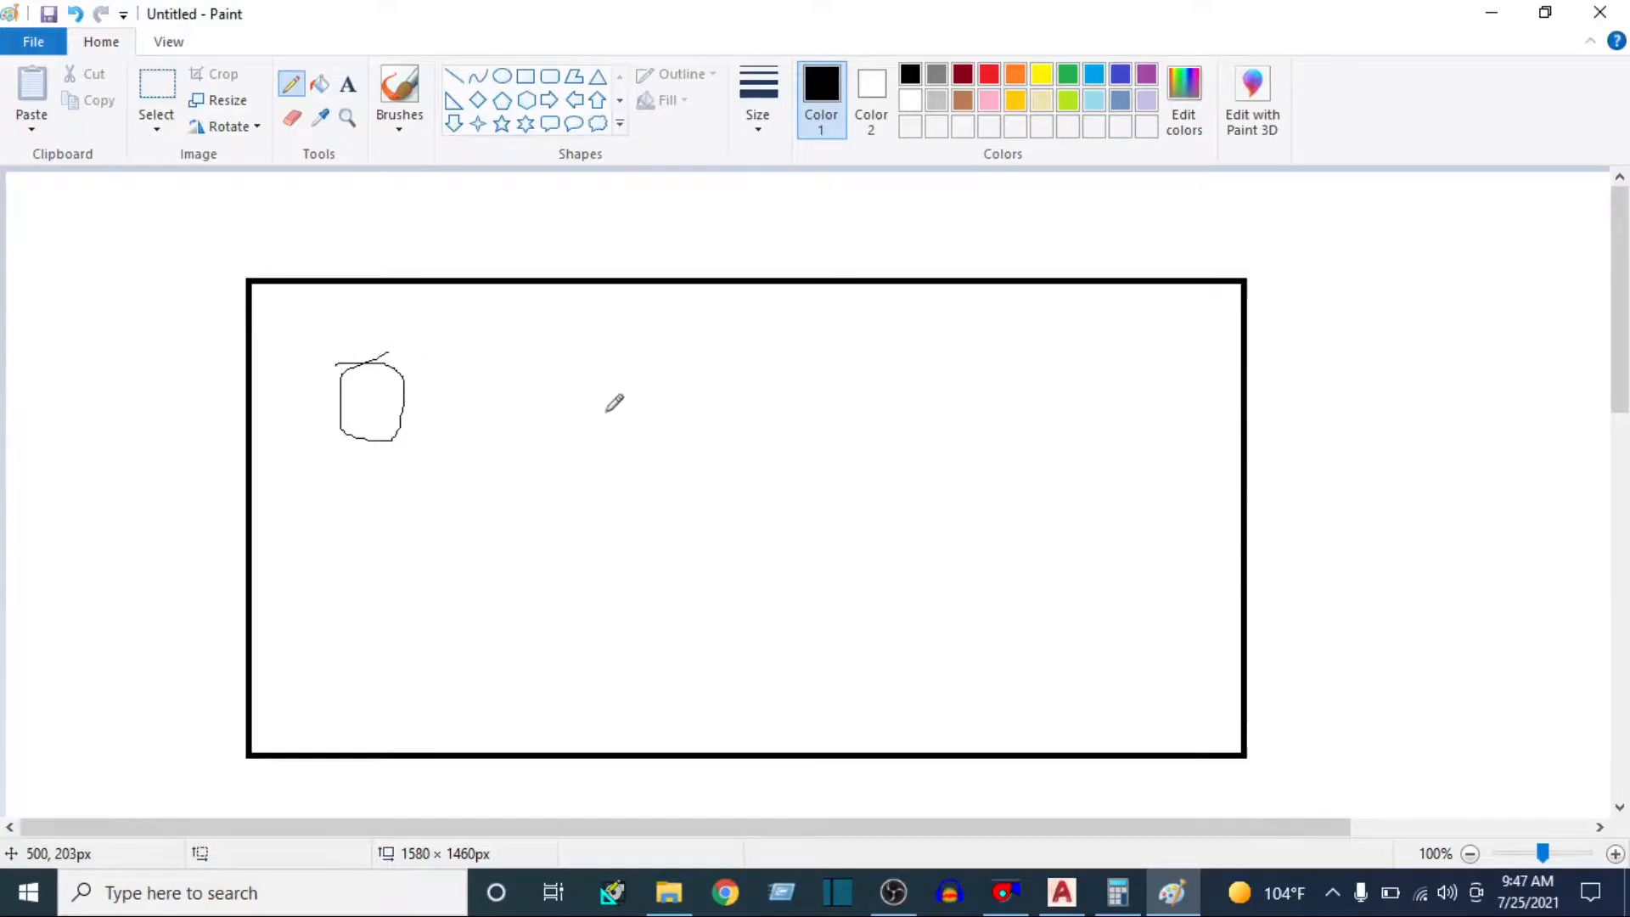
mouse_move(671, 365)
mouse_down()
mouse_move(684, 411)
mouse_move(648, 355)
mouse_up()
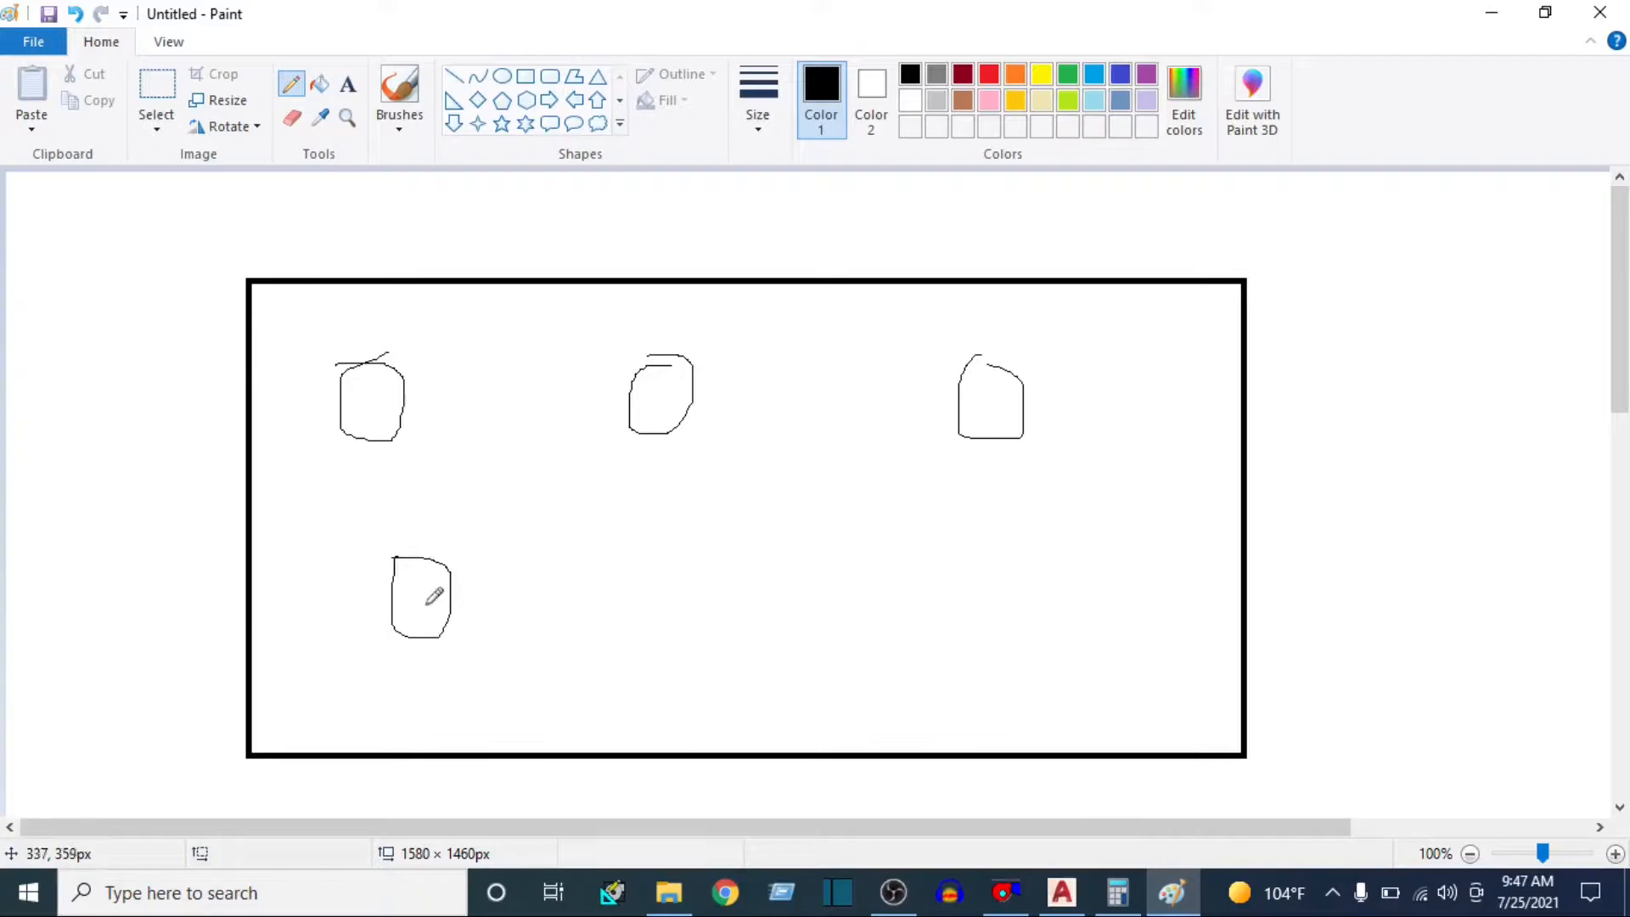
drag(1013, 612, 1004, 556)
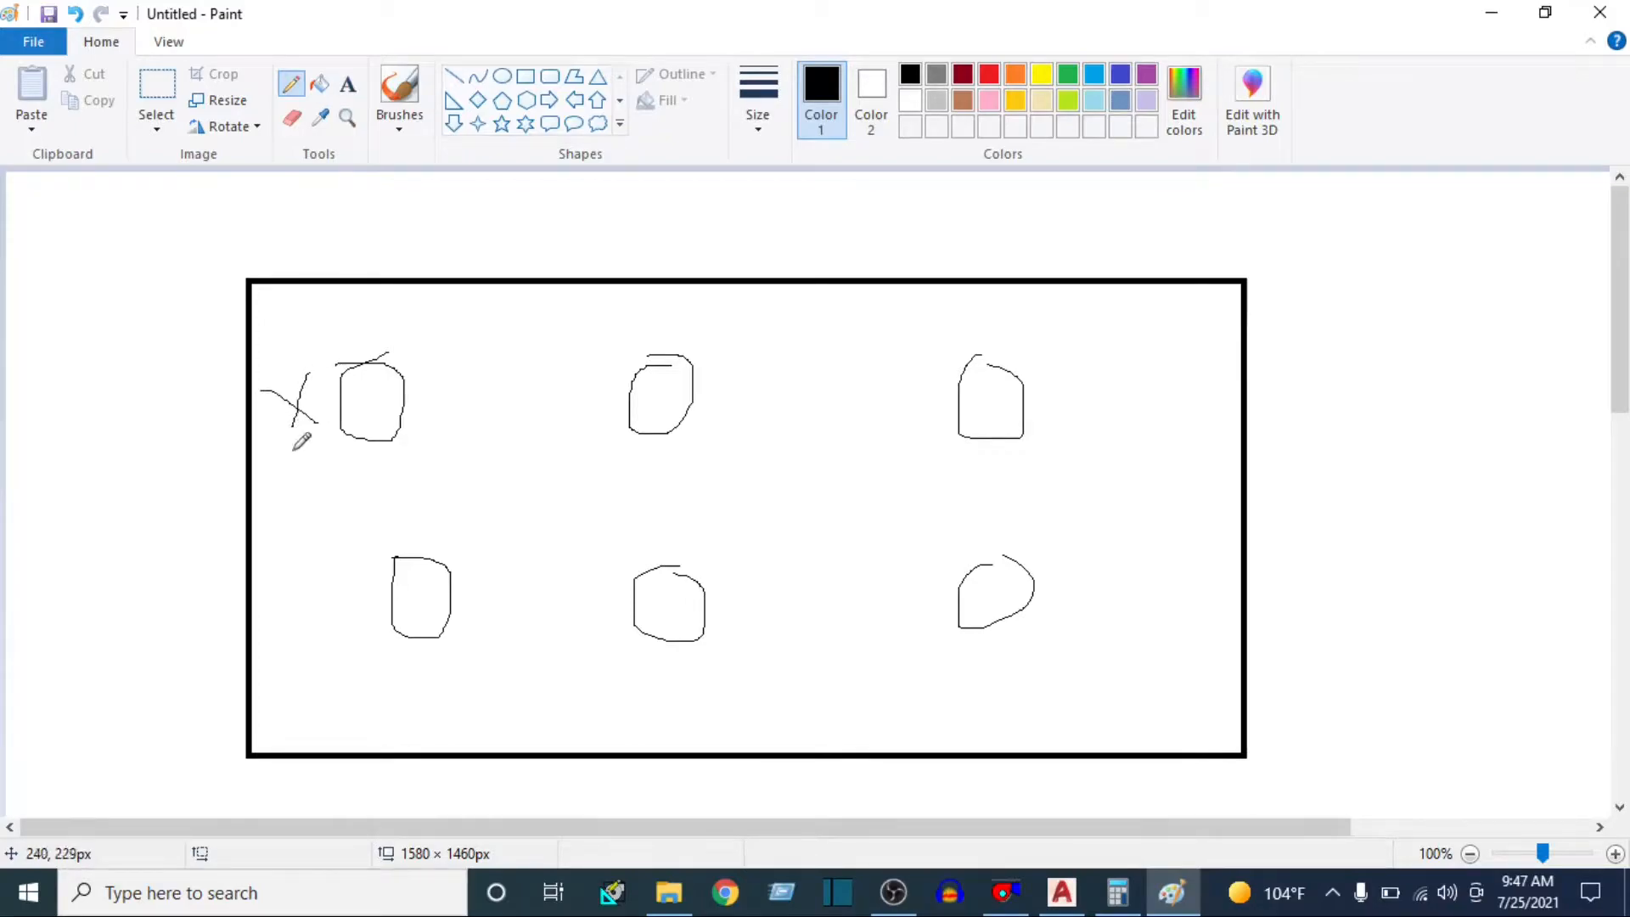
- Annotate the sketch with spacing lines, marking X from wall to diffuser and 2X between neighbouring diffusers
drag(383, 319, 382, 378)
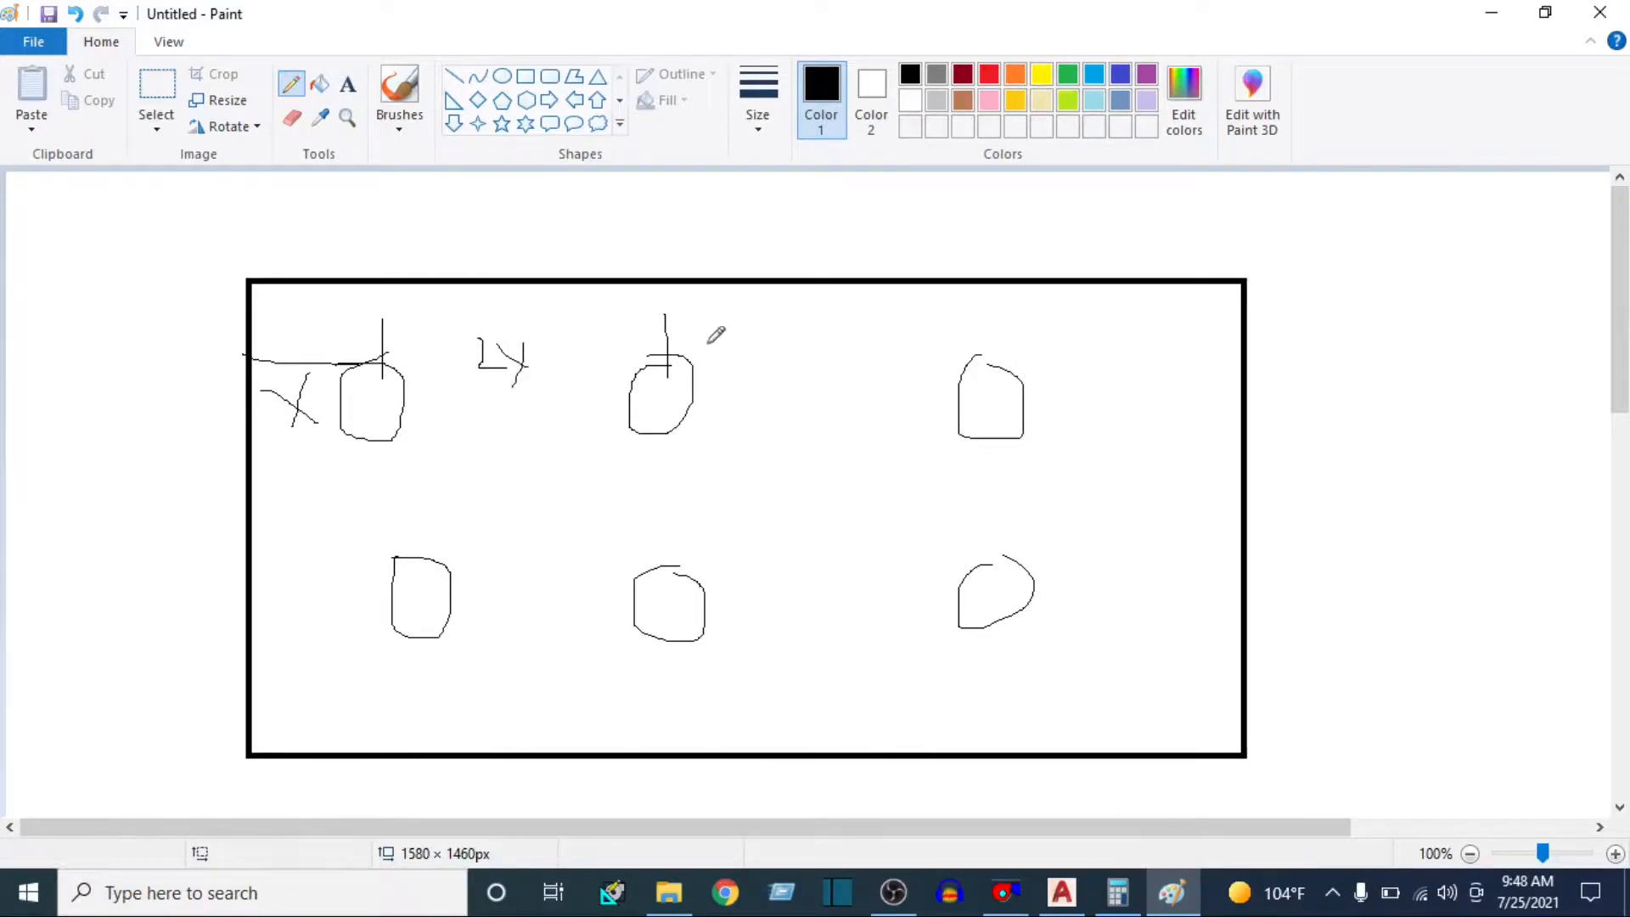
drag(704, 341, 1019, 333)
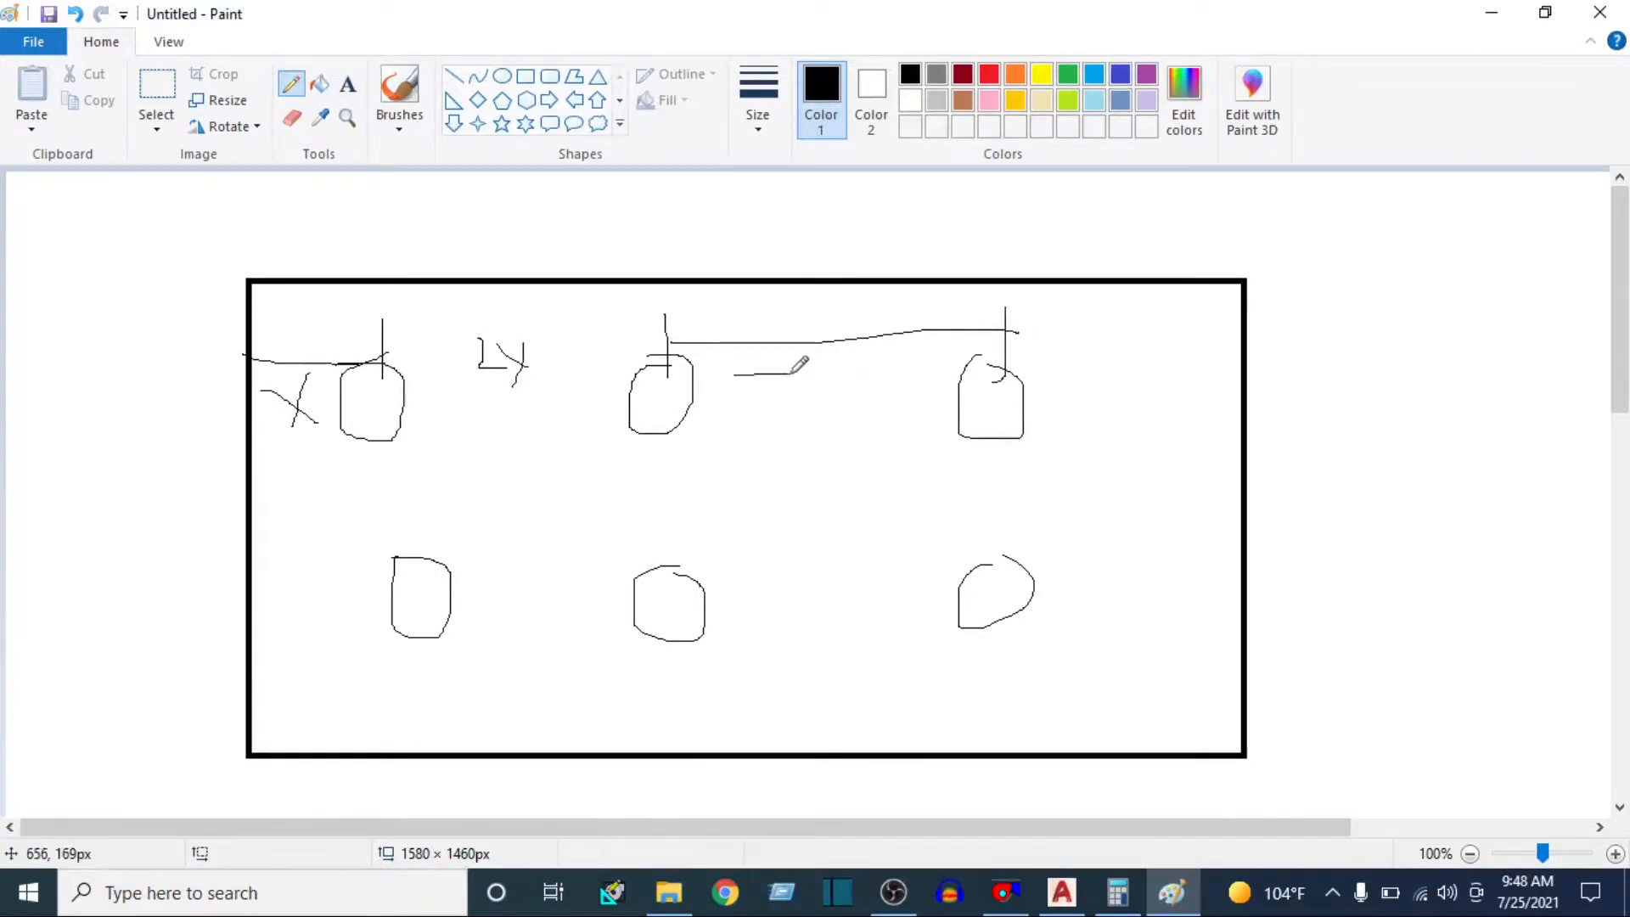
drag(817, 358, 859, 400)
drag(847, 368, 829, 429)
drag(1032, 348, 1249, 331)
mouse_move(1148, 314)
mouse_down()
mouse_move(1188, 345)
mouse_move(1147, 379)
mouse_up()
drag(1249, 266, 1382, 268)
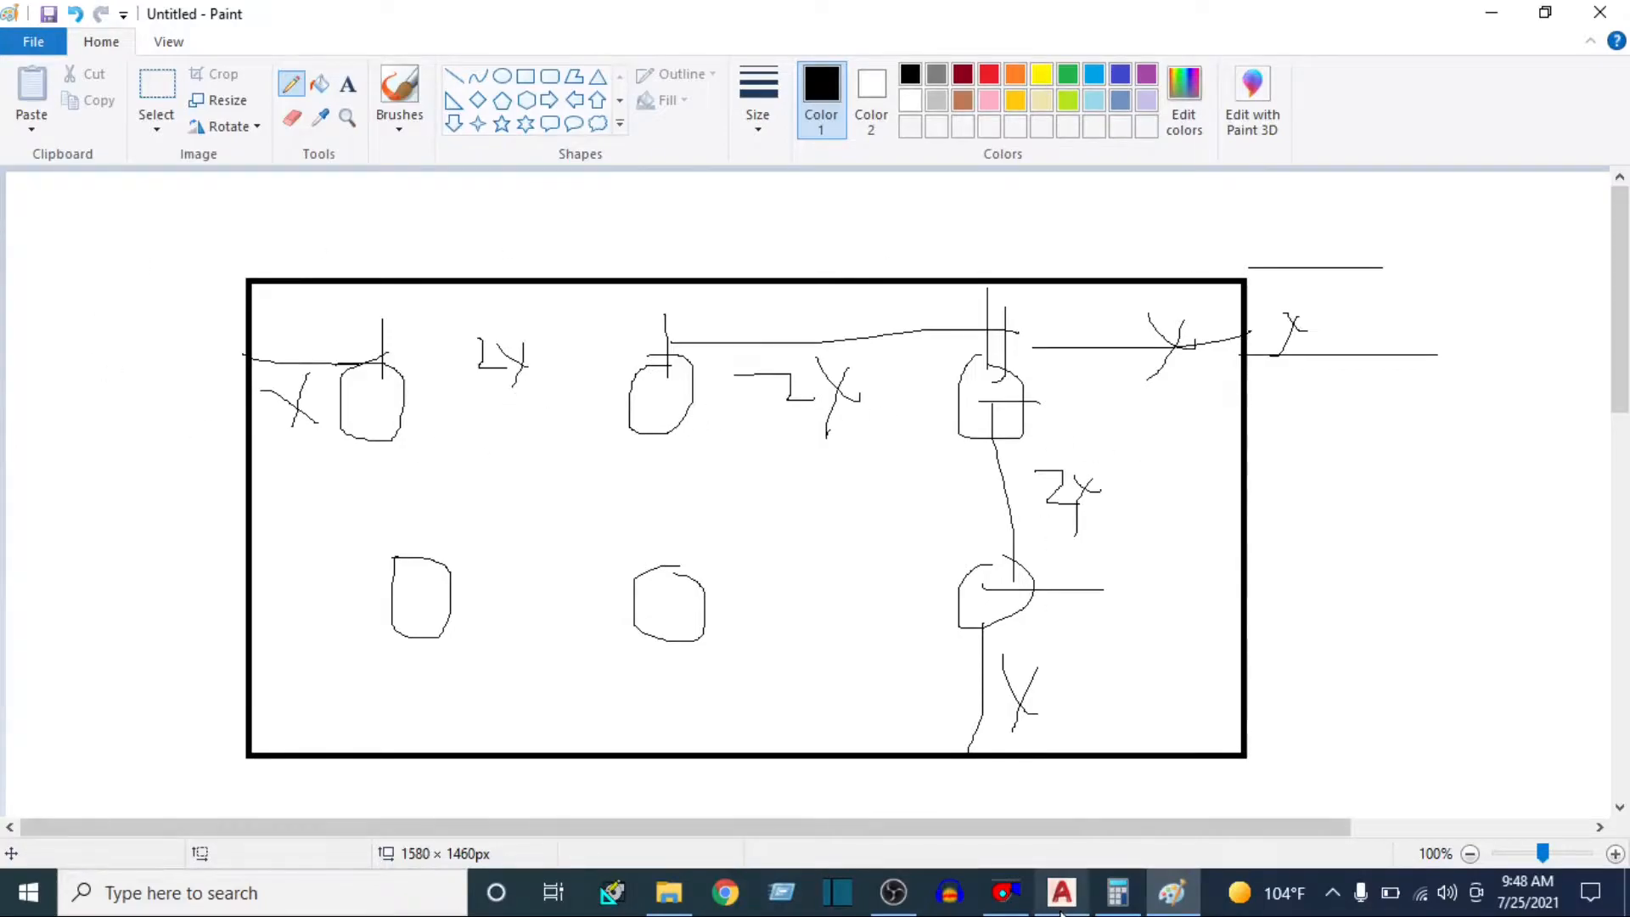
- Calculate 11 × 300 and 8000 ÷ 3.3 in Calculator, and return to the Paint sketch
click(1059, 905)
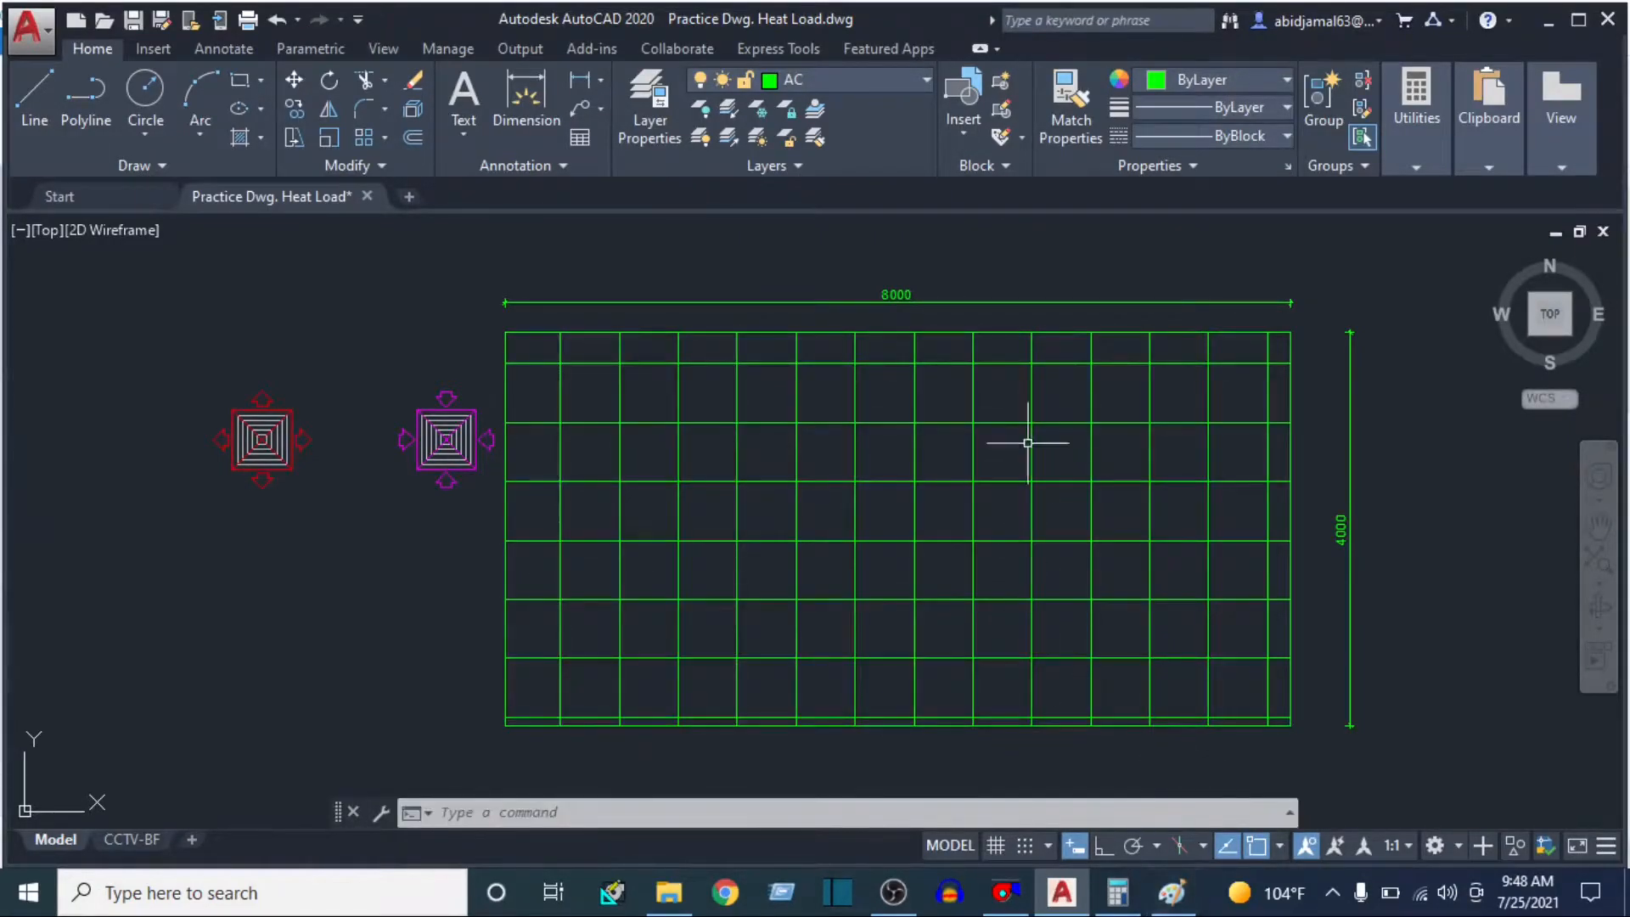
click(1117, 891)
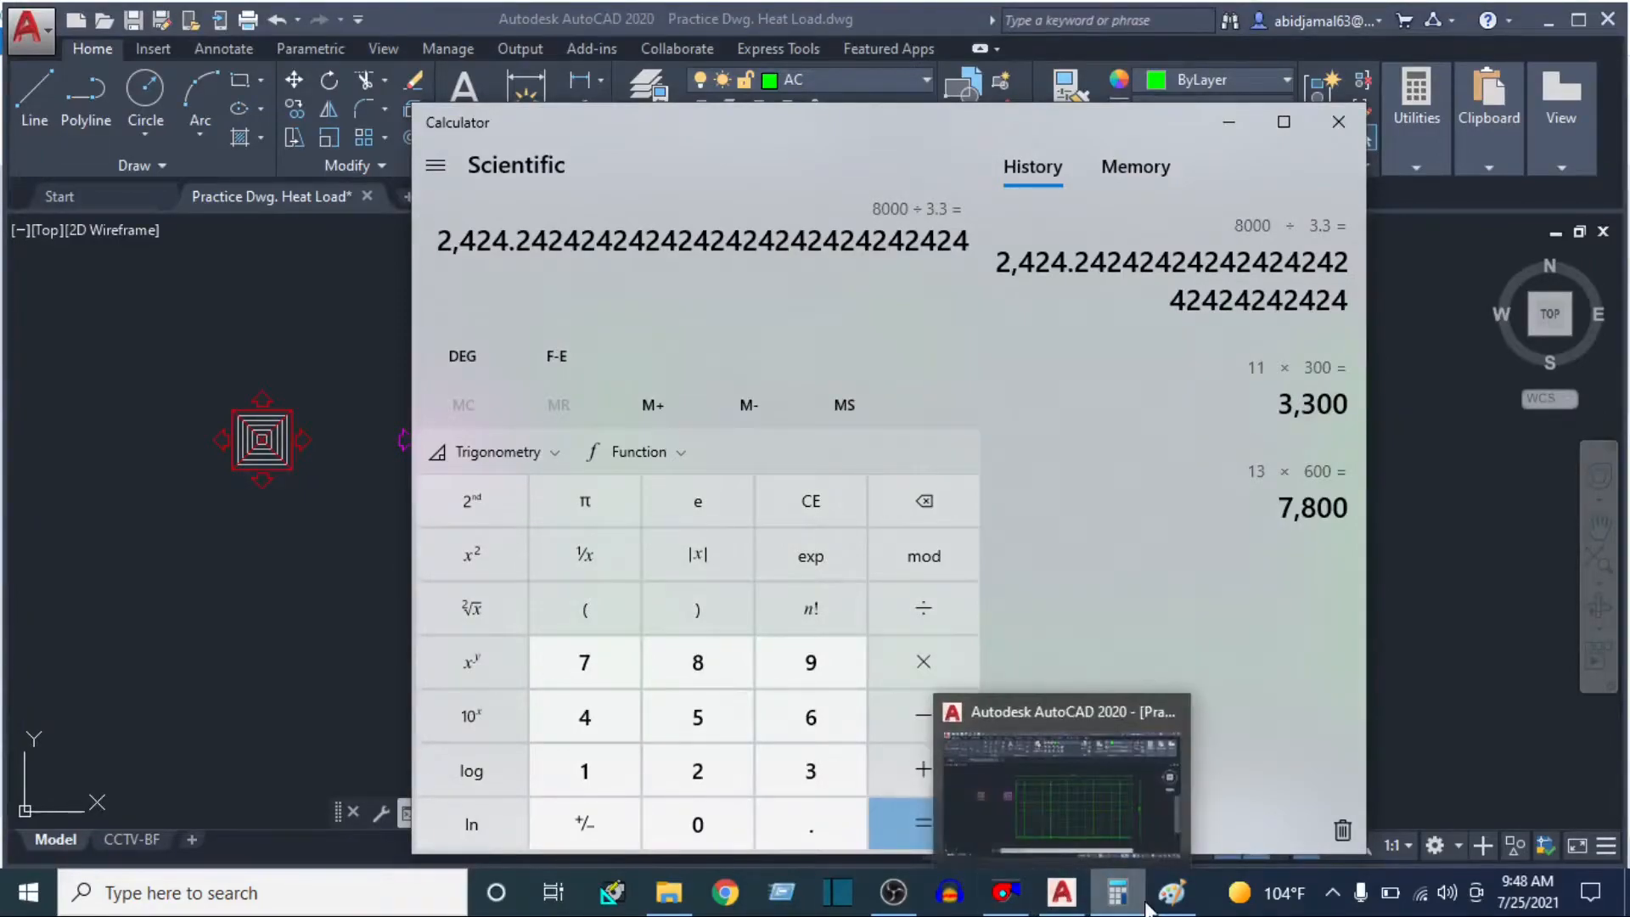
click(1171, 891)
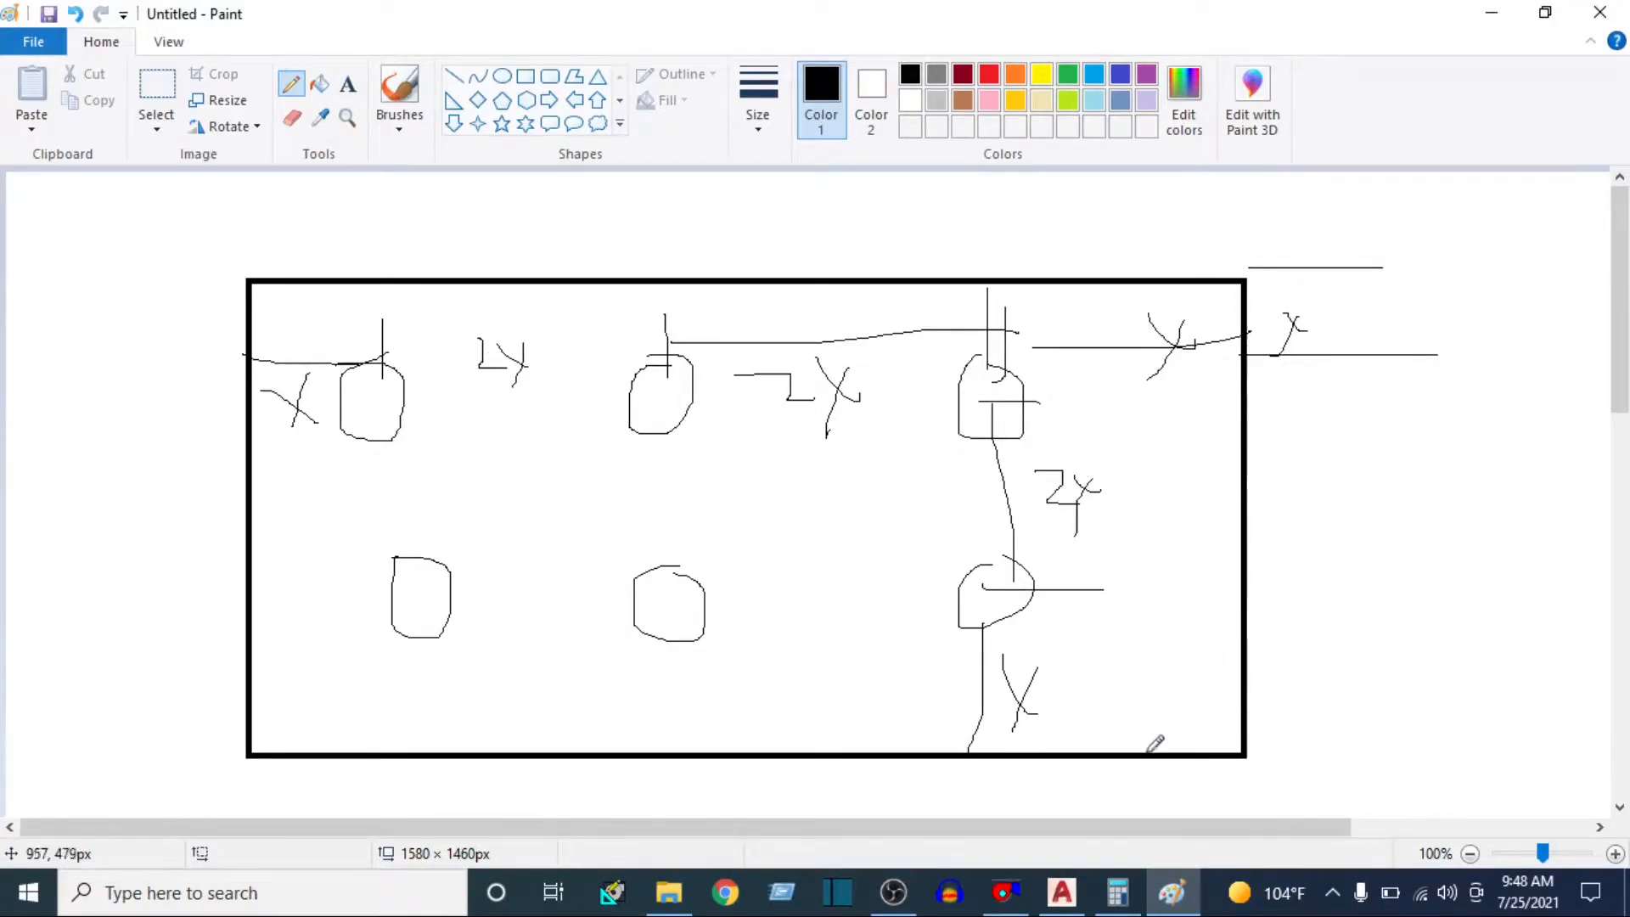
- Calculate 8000 ÷ 6 in Calculator for the X spacing along the room's length, moving its window clear of the sketch
click(1117, 891)
text(8000 ÷ )
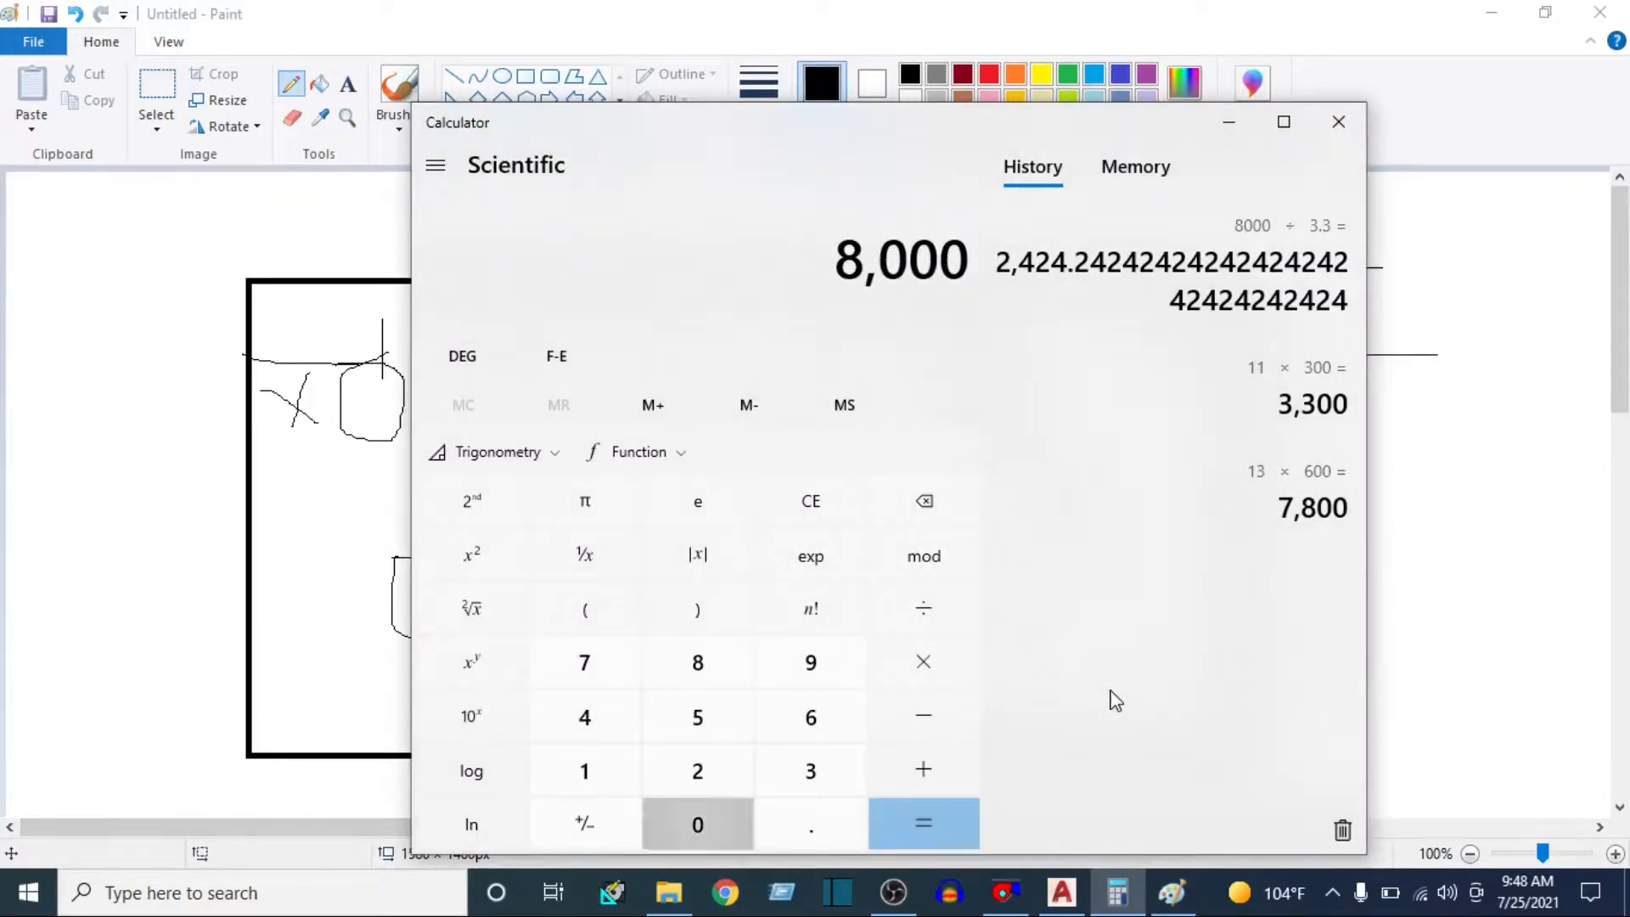
text(6)
key(Return)
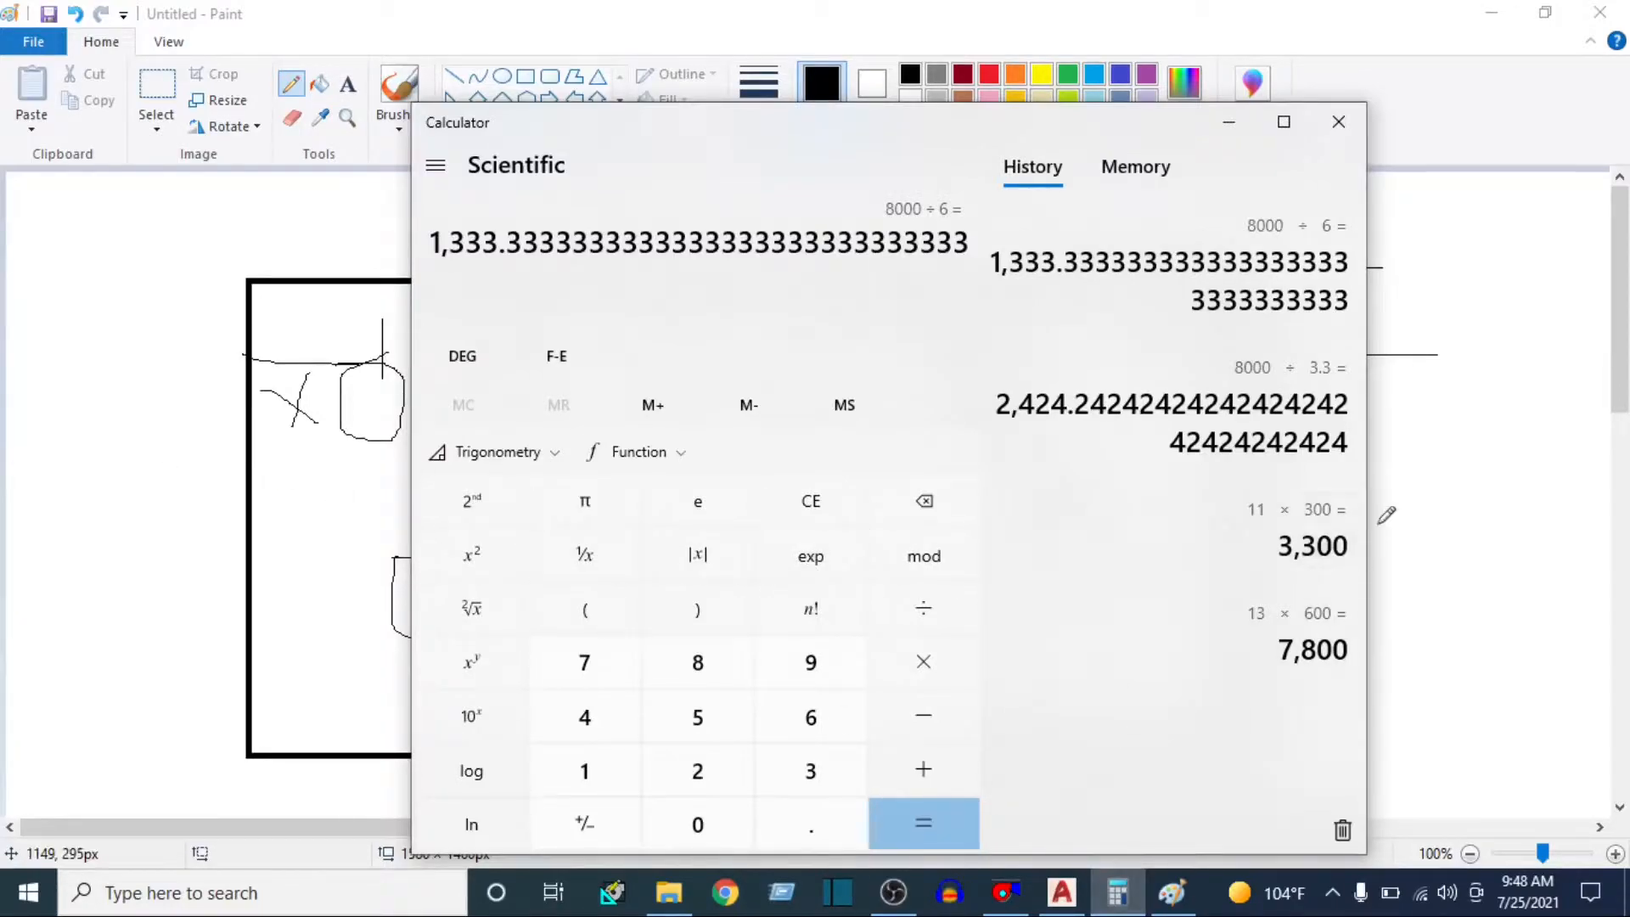
drag(931, 146, 1350, 512)
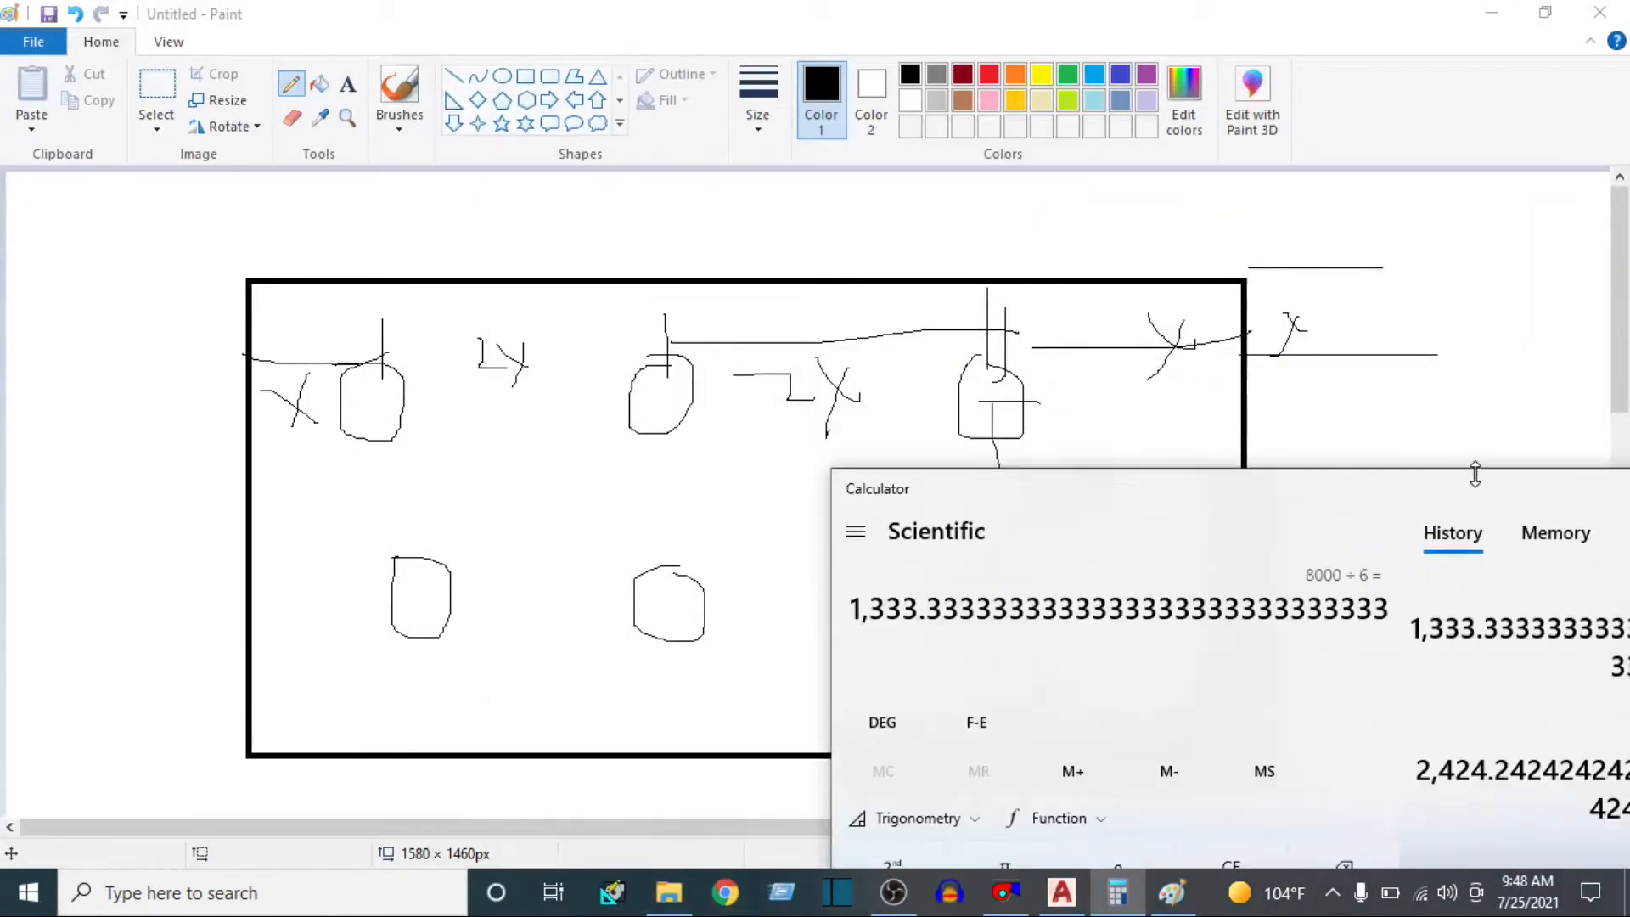
drag(1481, 499, 1059, 453)
click(1239, 442)
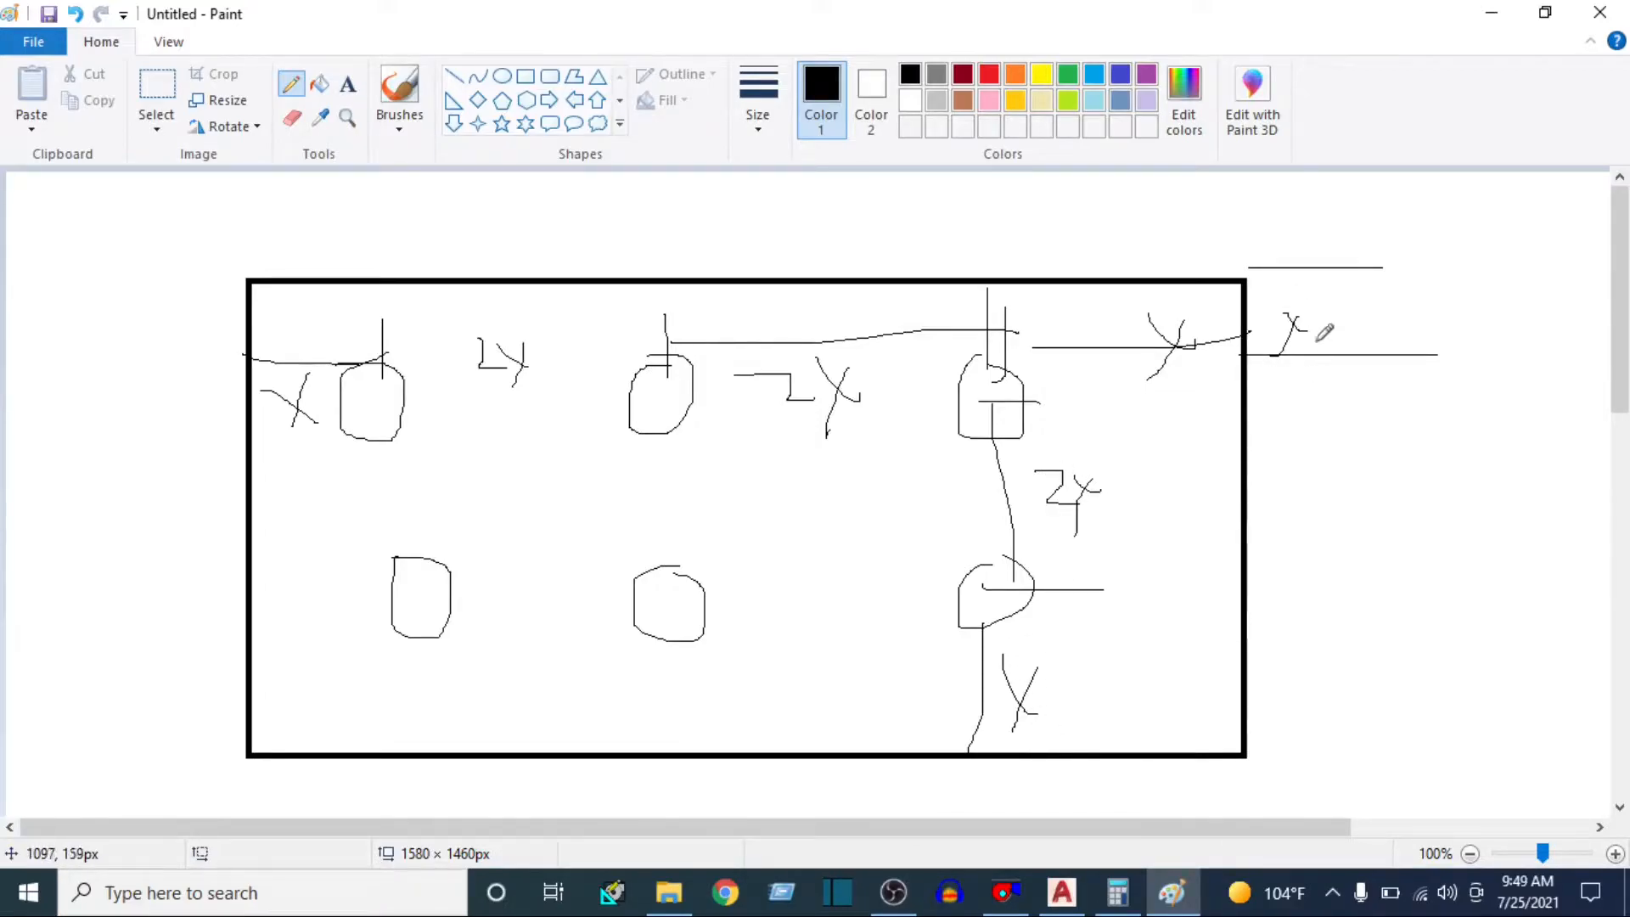
- Calculate 4000 ÷ 4 in Calculator for the X spacing across the room's width
click(1117, 891)
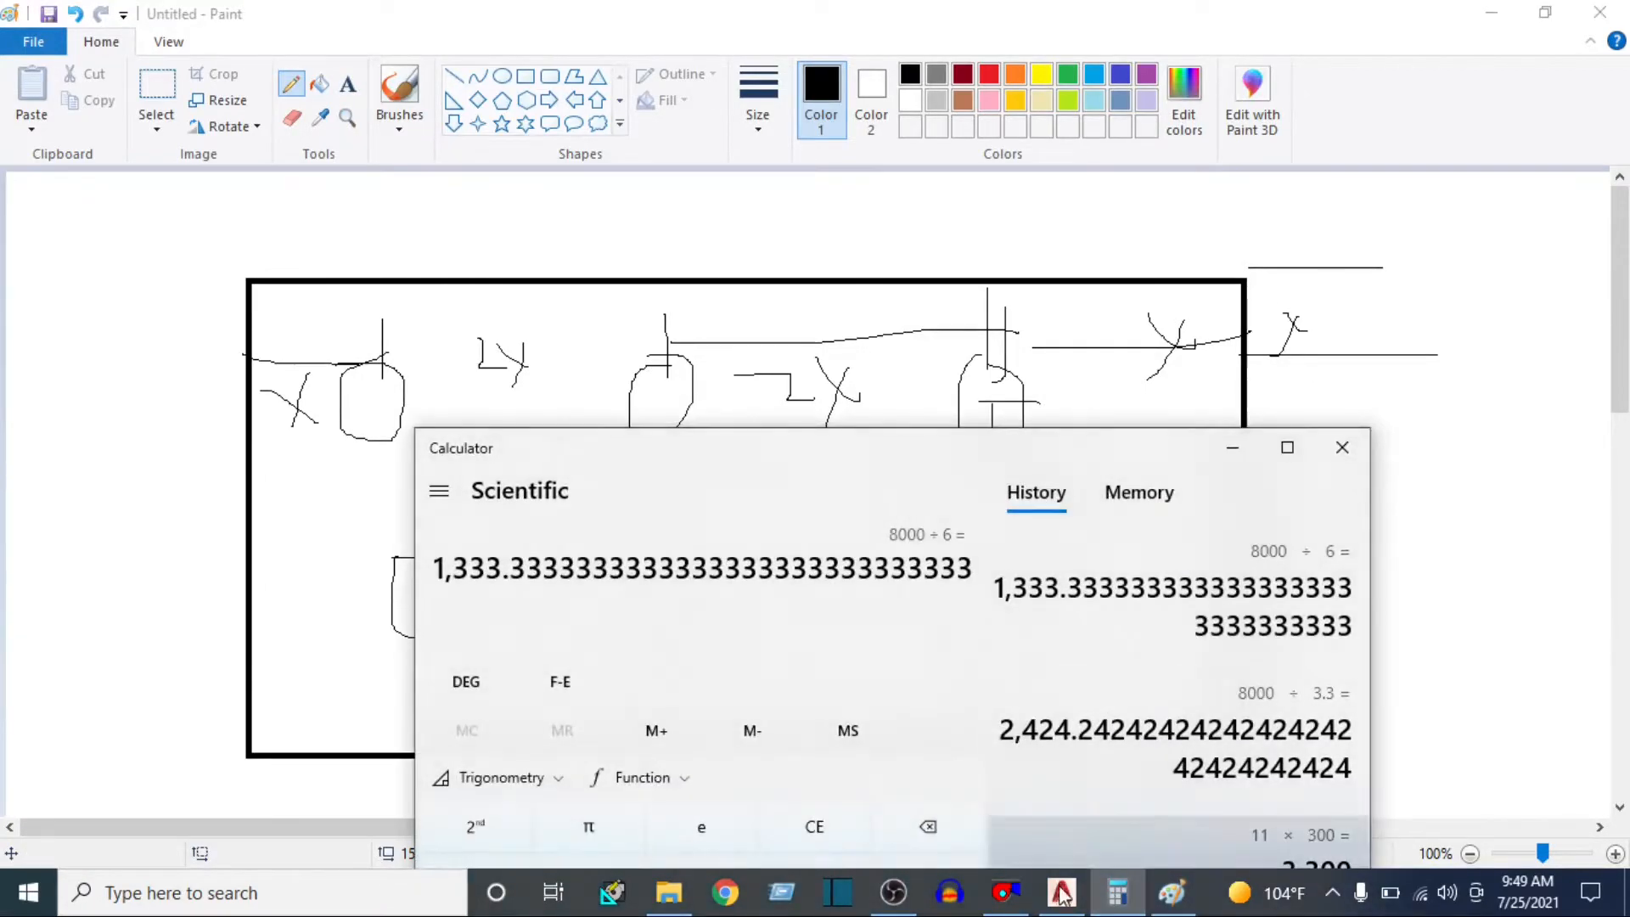
click(1061, 891)
click(1061, 892)
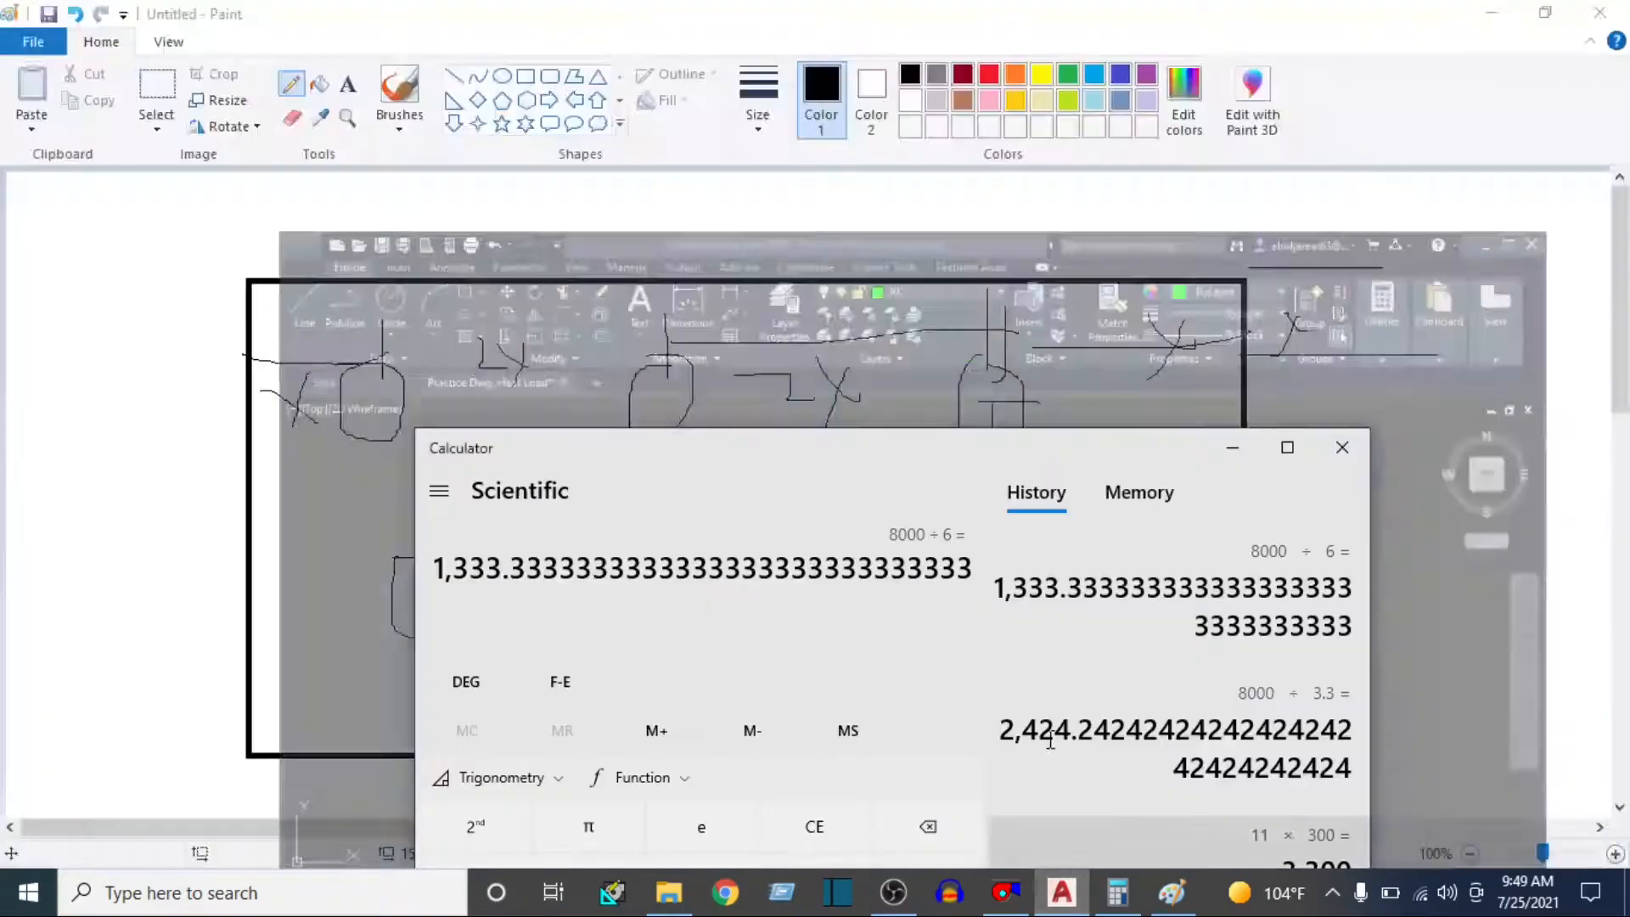
text(4000 ÷ 4)
key(Return)
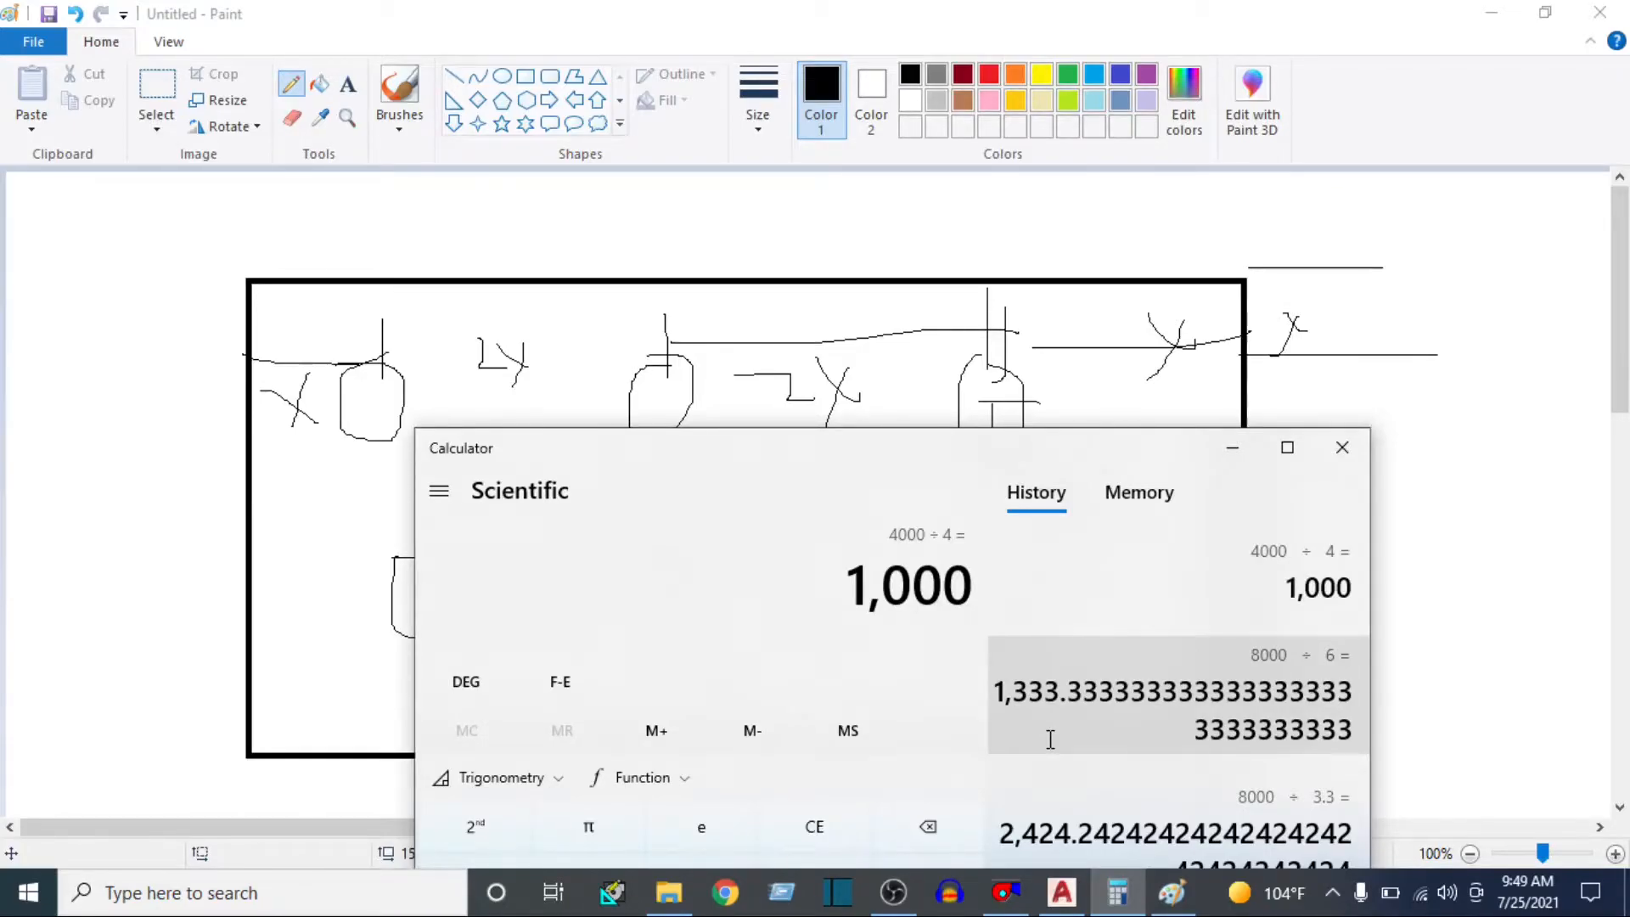
- Switch to the AutoCAD drawing with the 8000 by 4000 ceiling grid
click(1061, 892)
click(538, 375)
key(Escape)
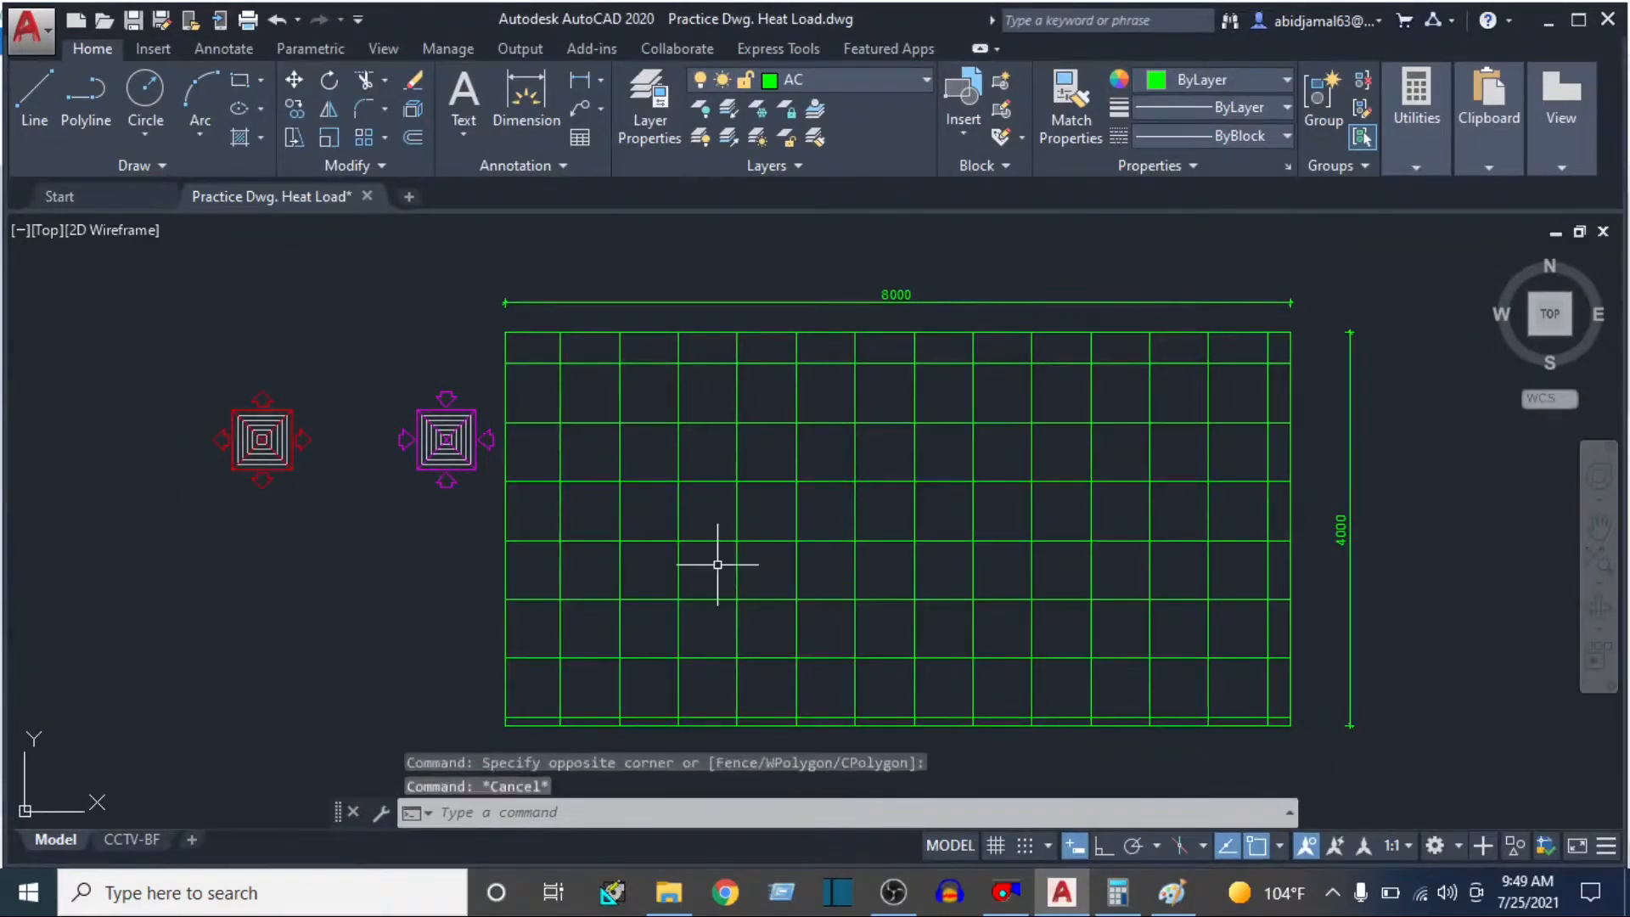
middle_drag(518, 676, 522, 645)
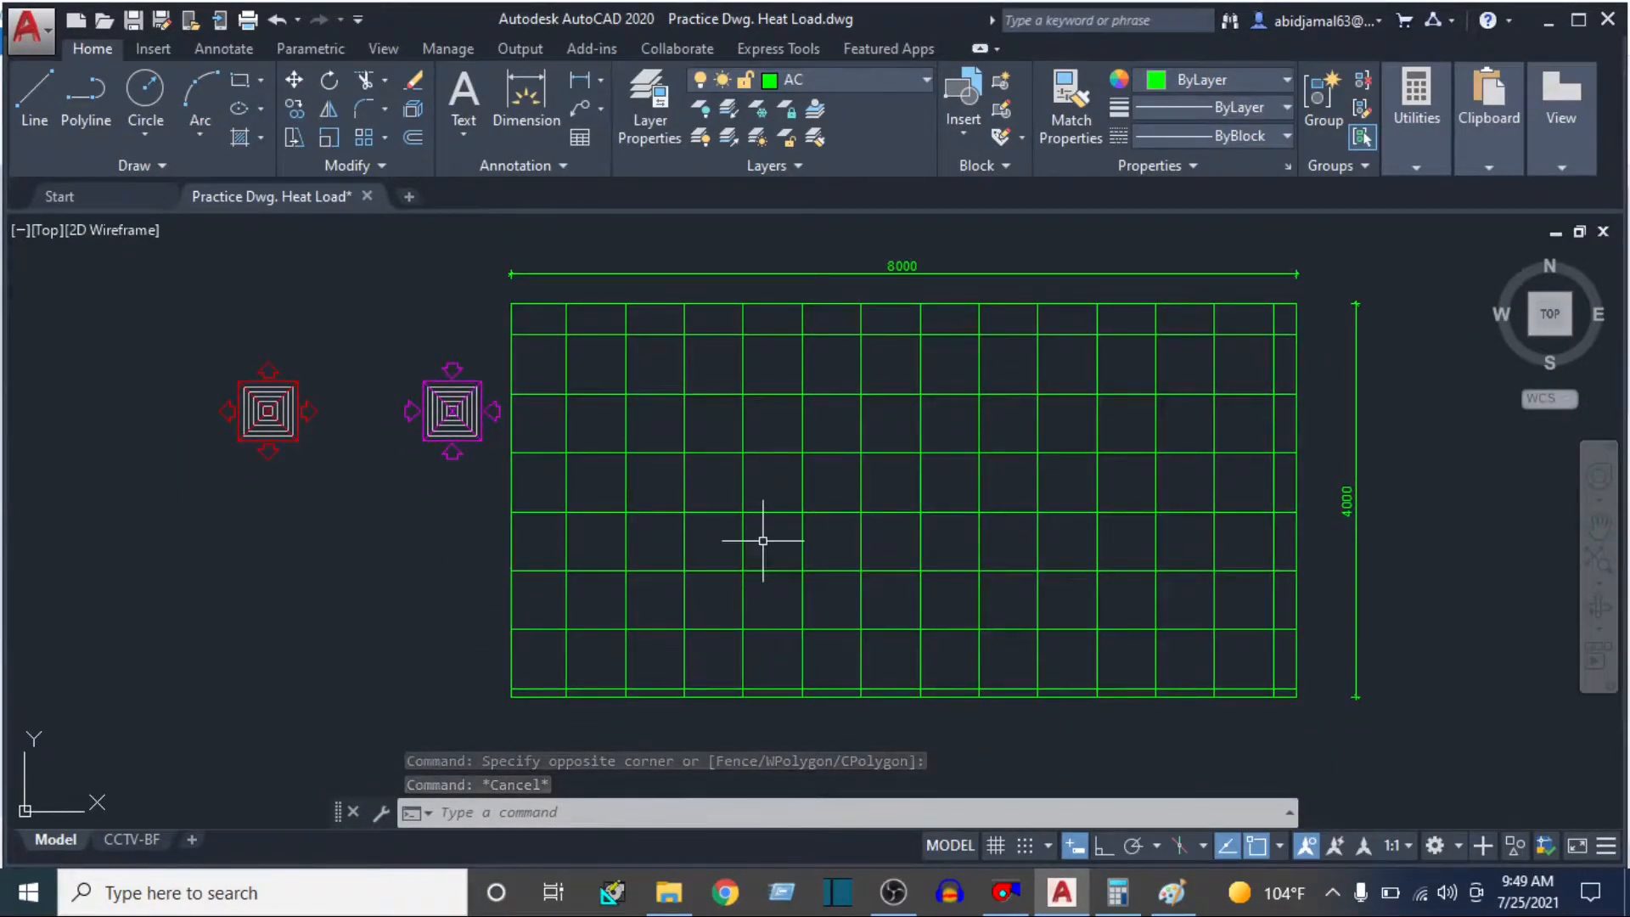
text(l)
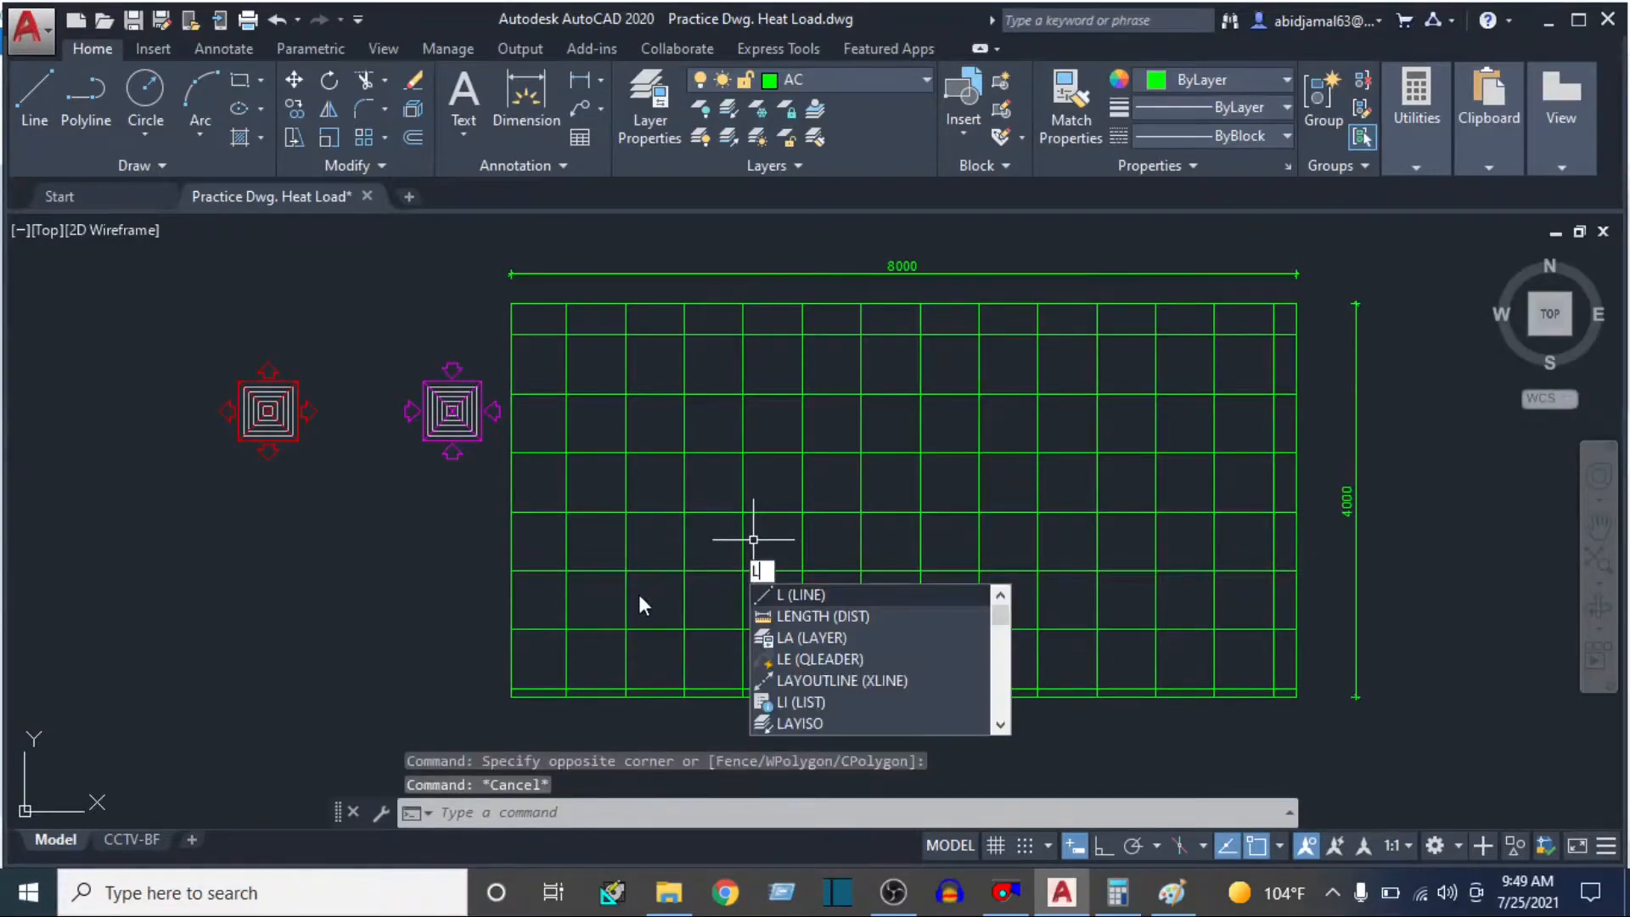
key(Return)
key(Escape)
key(Escape)
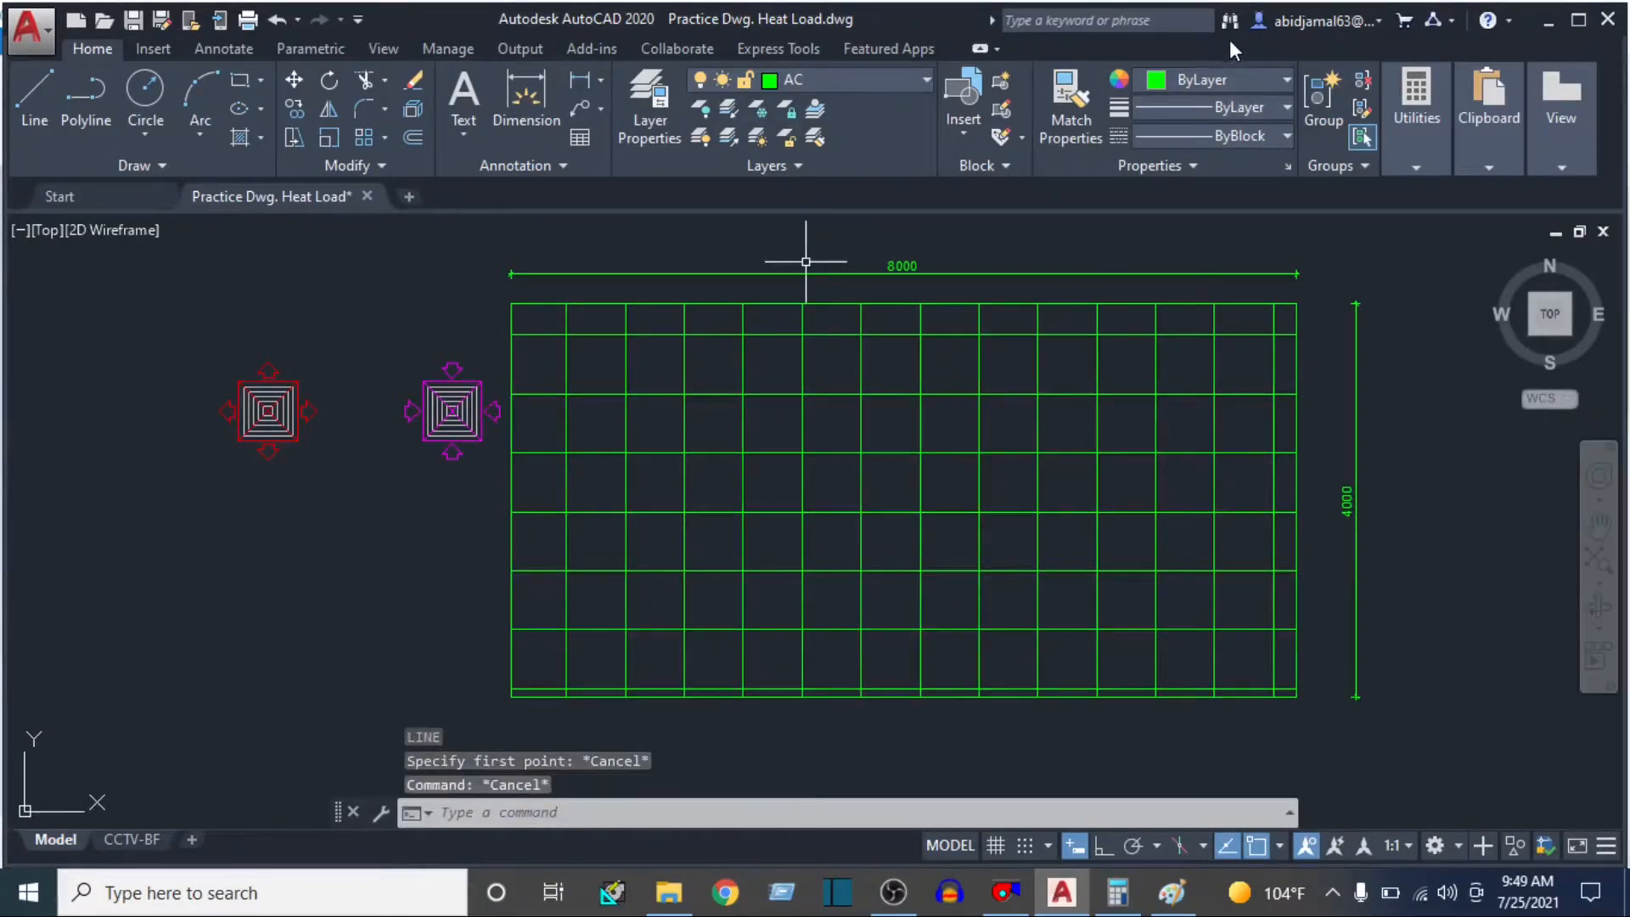
- Set the object color to Red and, with ortho on, draw lines from the room's lower-left corner 1333 to the right and 1000 up
click(1192, 80)
click(1151, 322)
text(l)
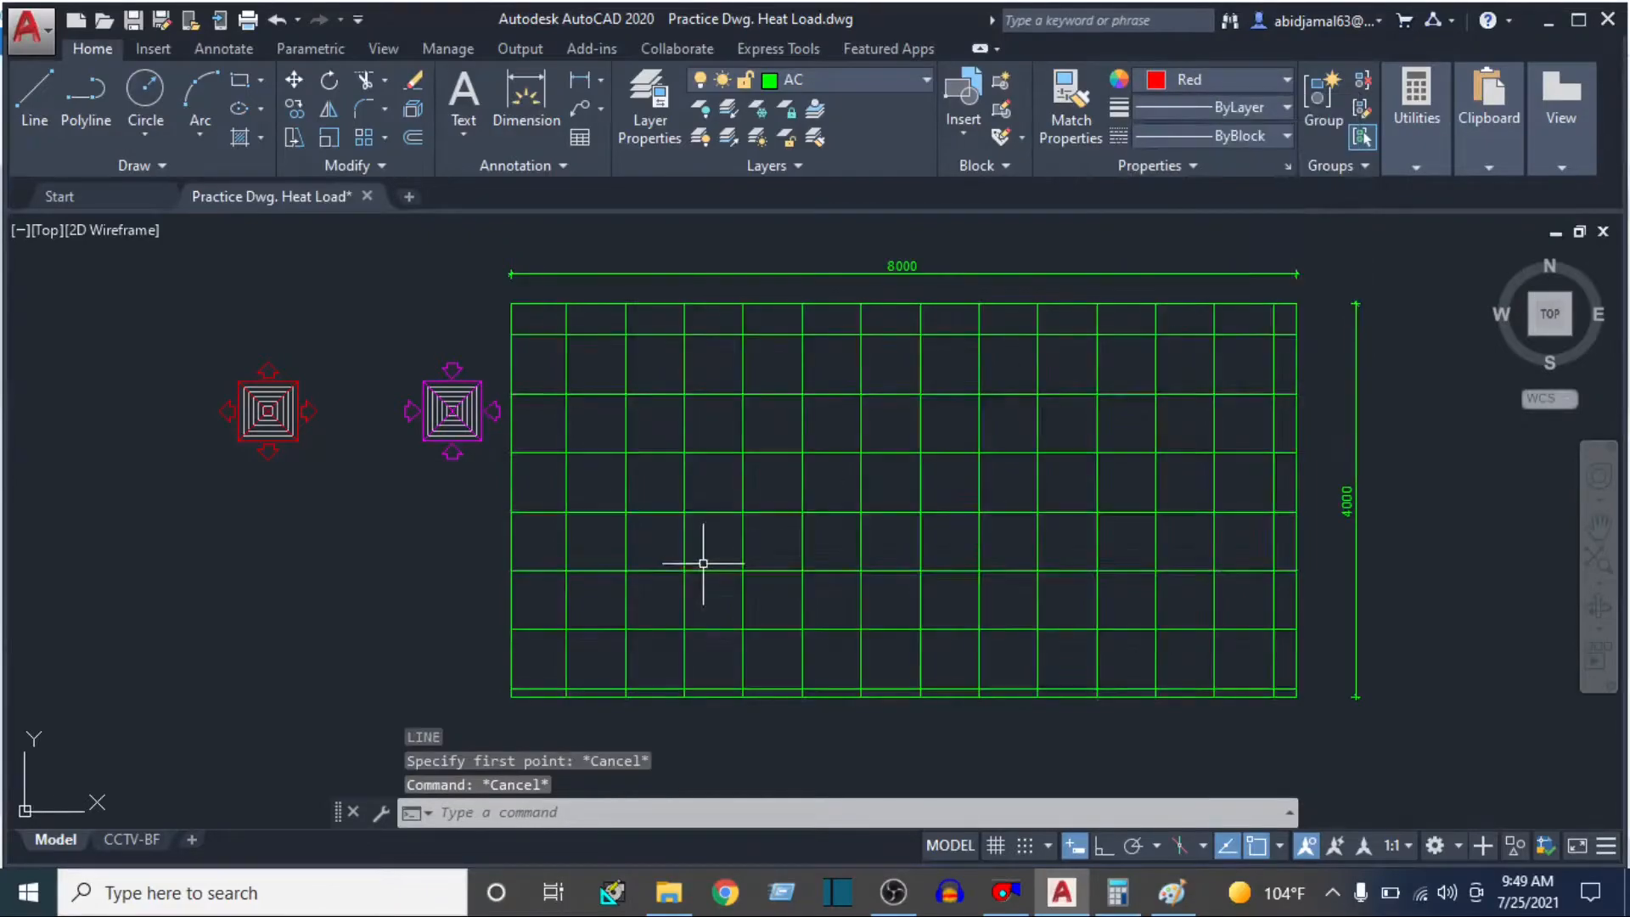
key(Return)
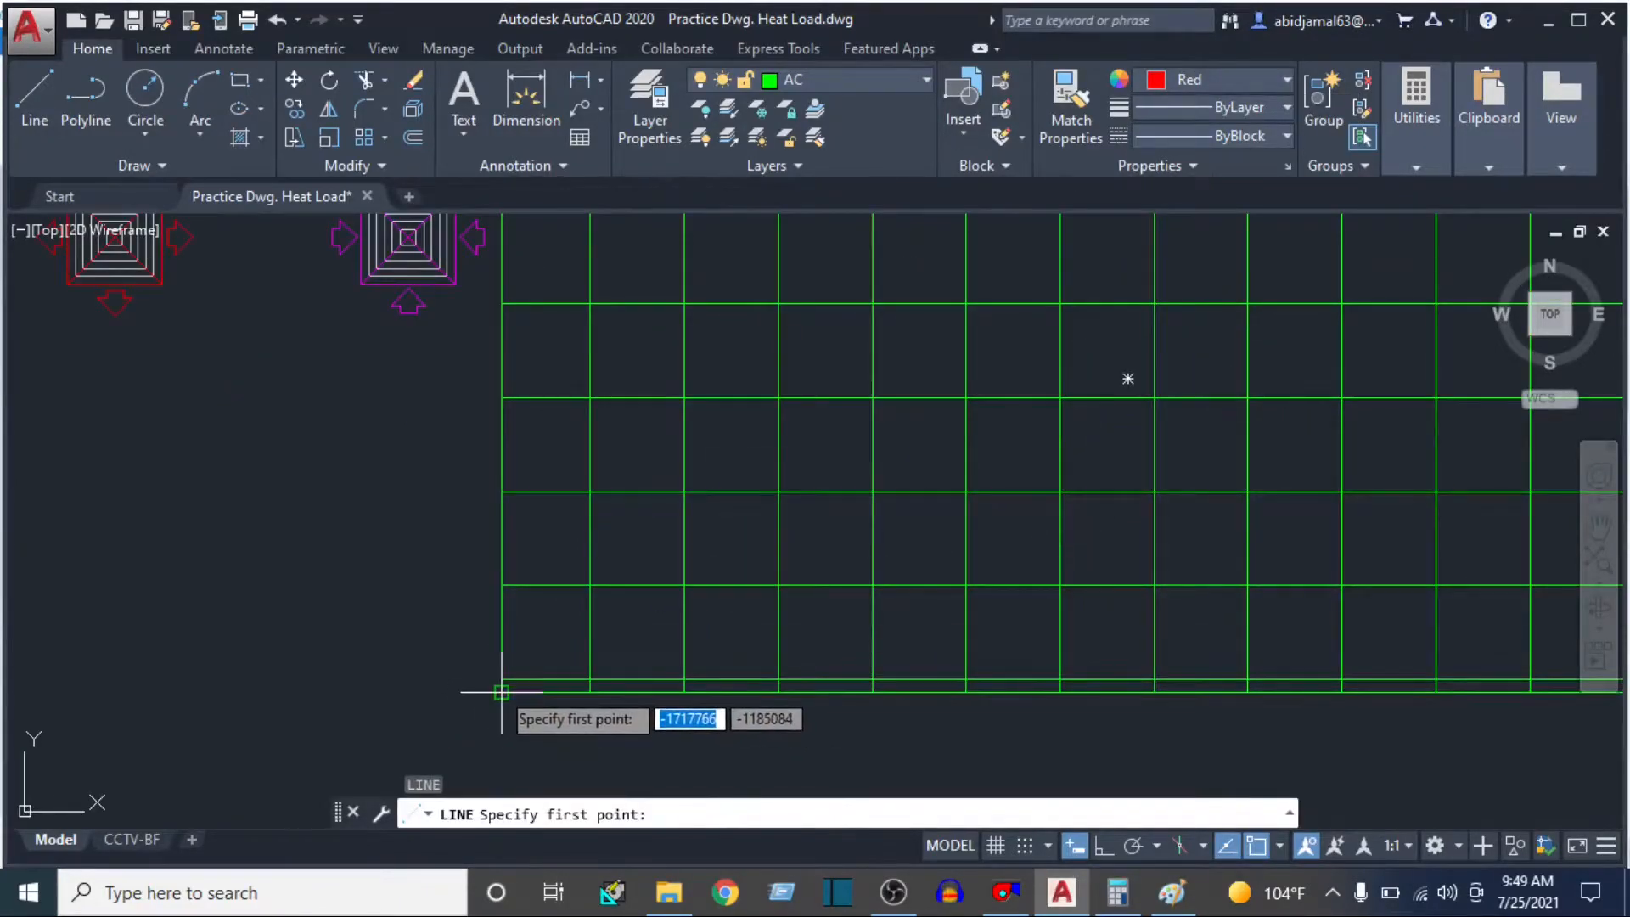
click(502, 690)
scroll(802, 689, down, 2)
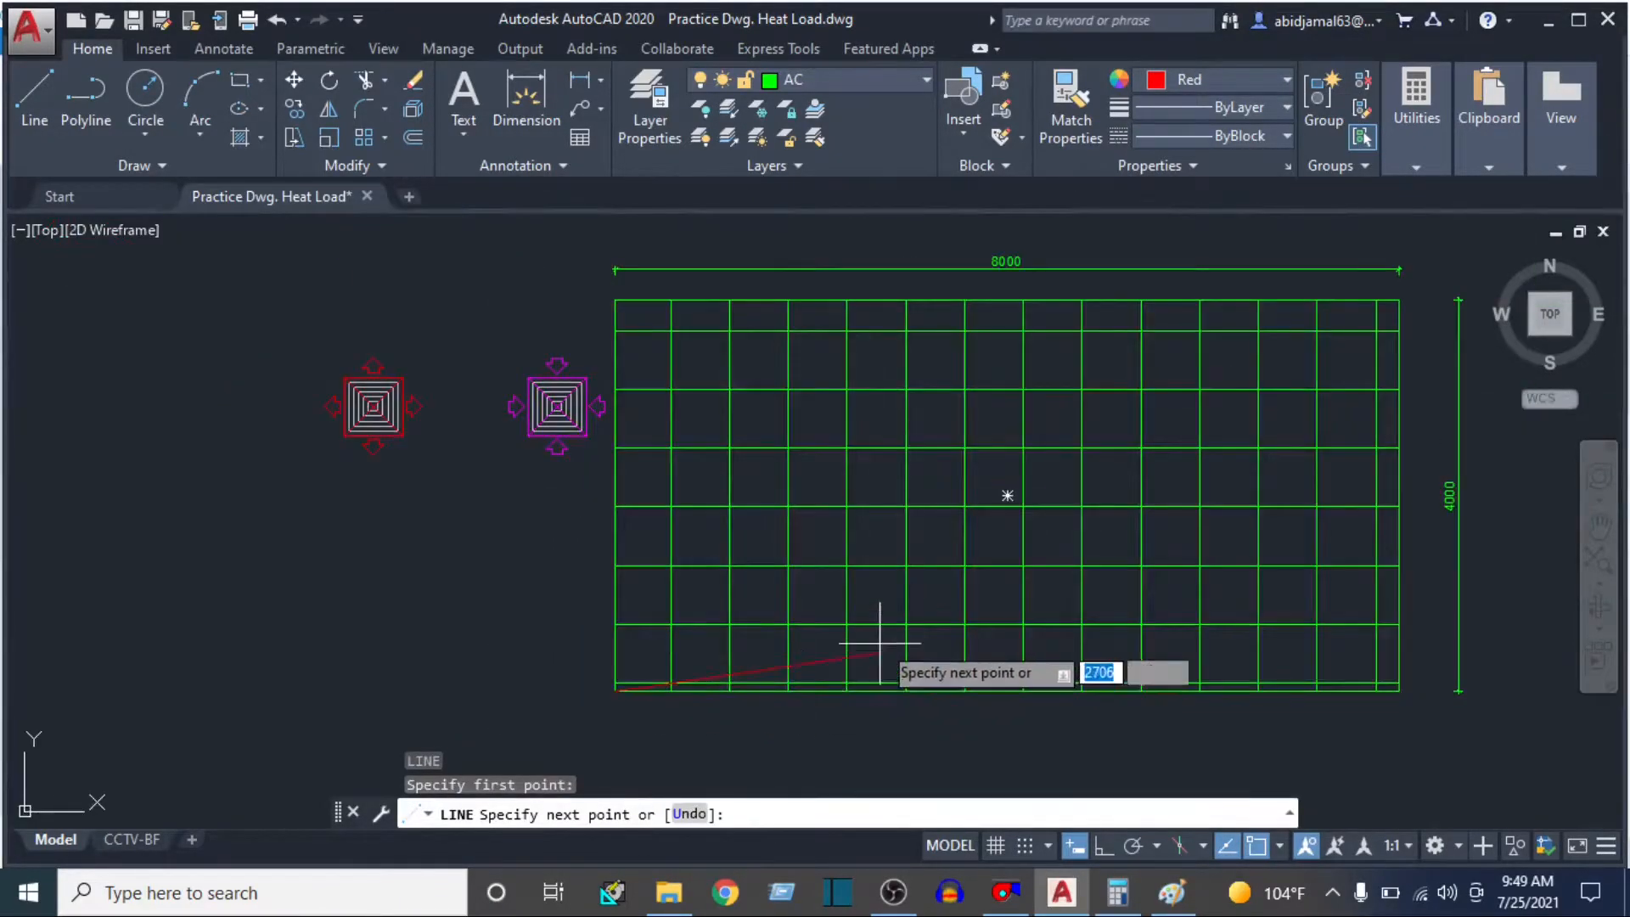
key(F8)
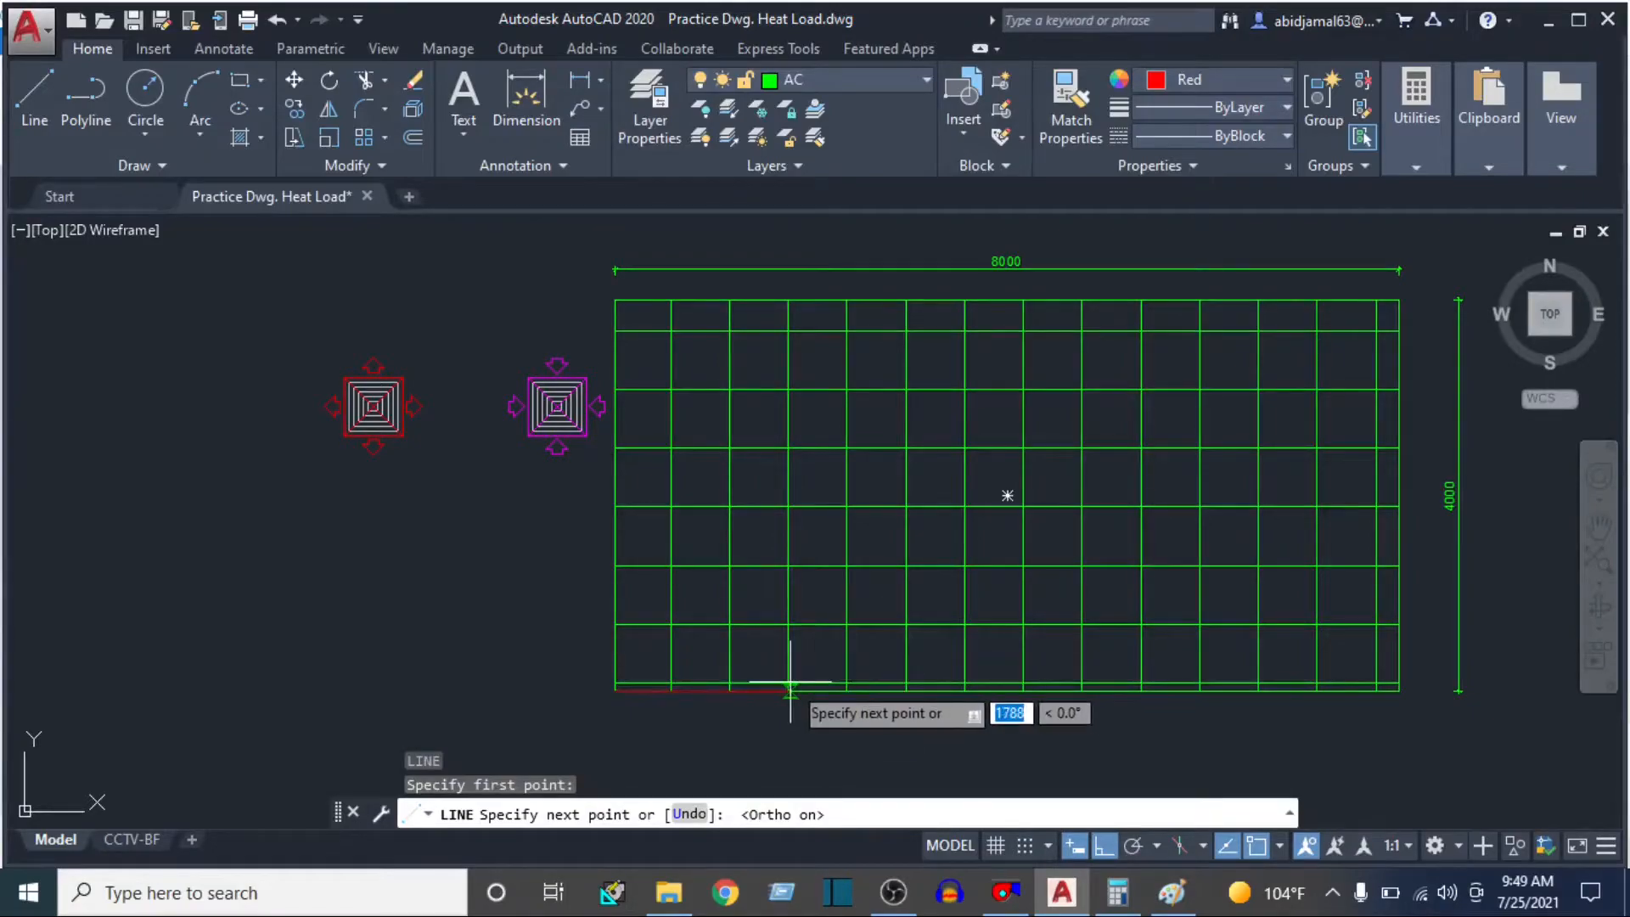
text(1333)
key(Return)
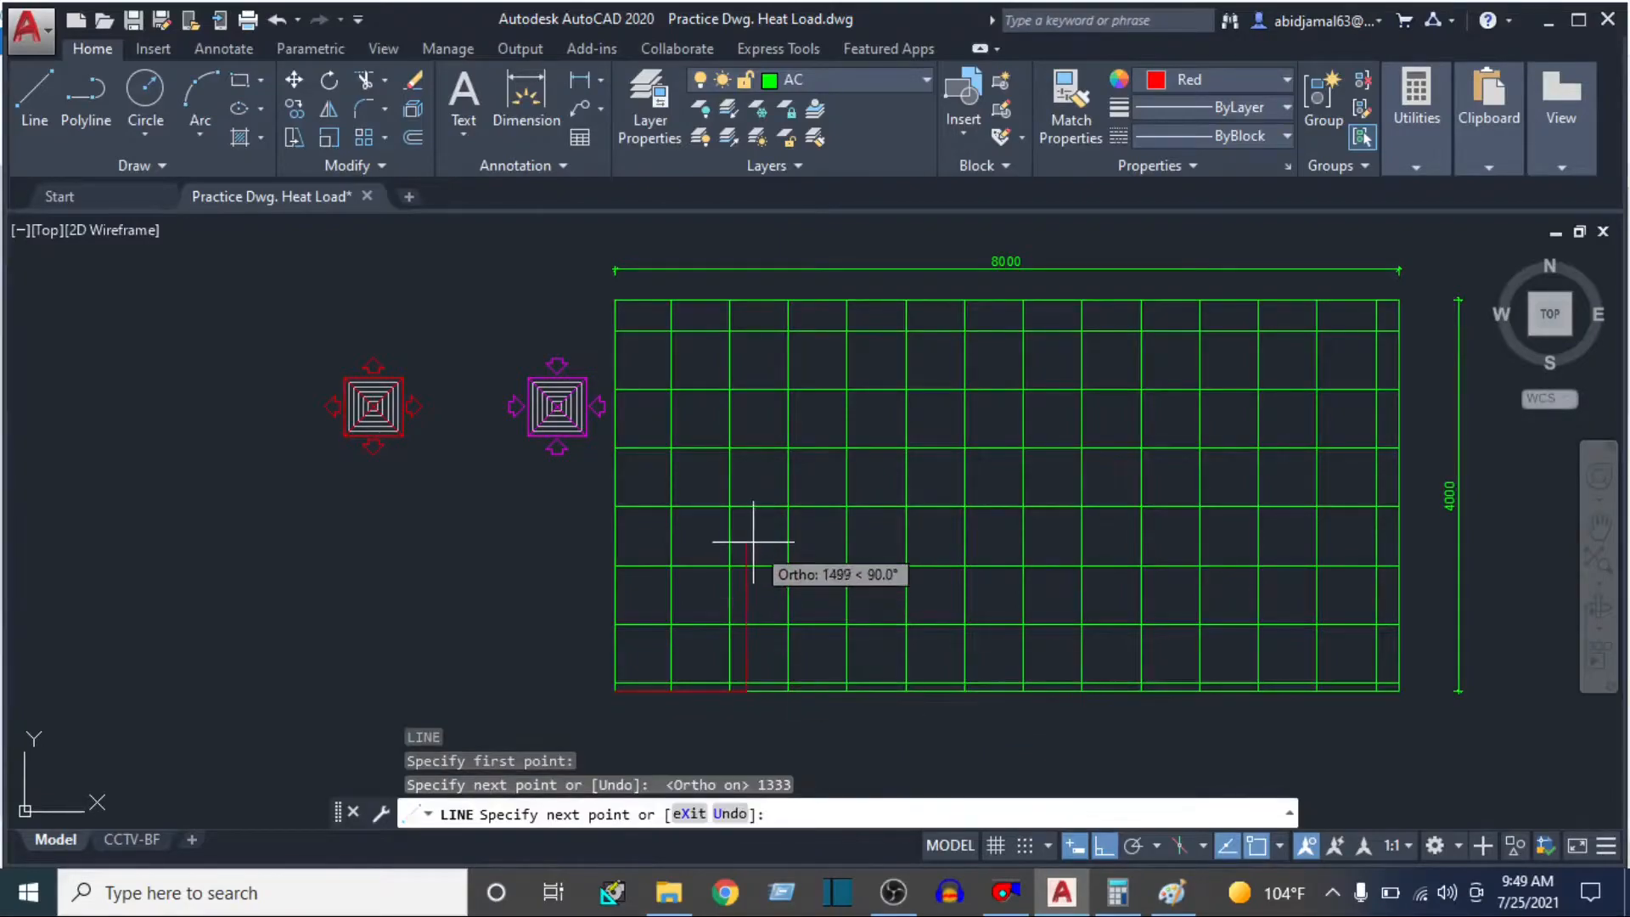
text(1000)
key(Return)
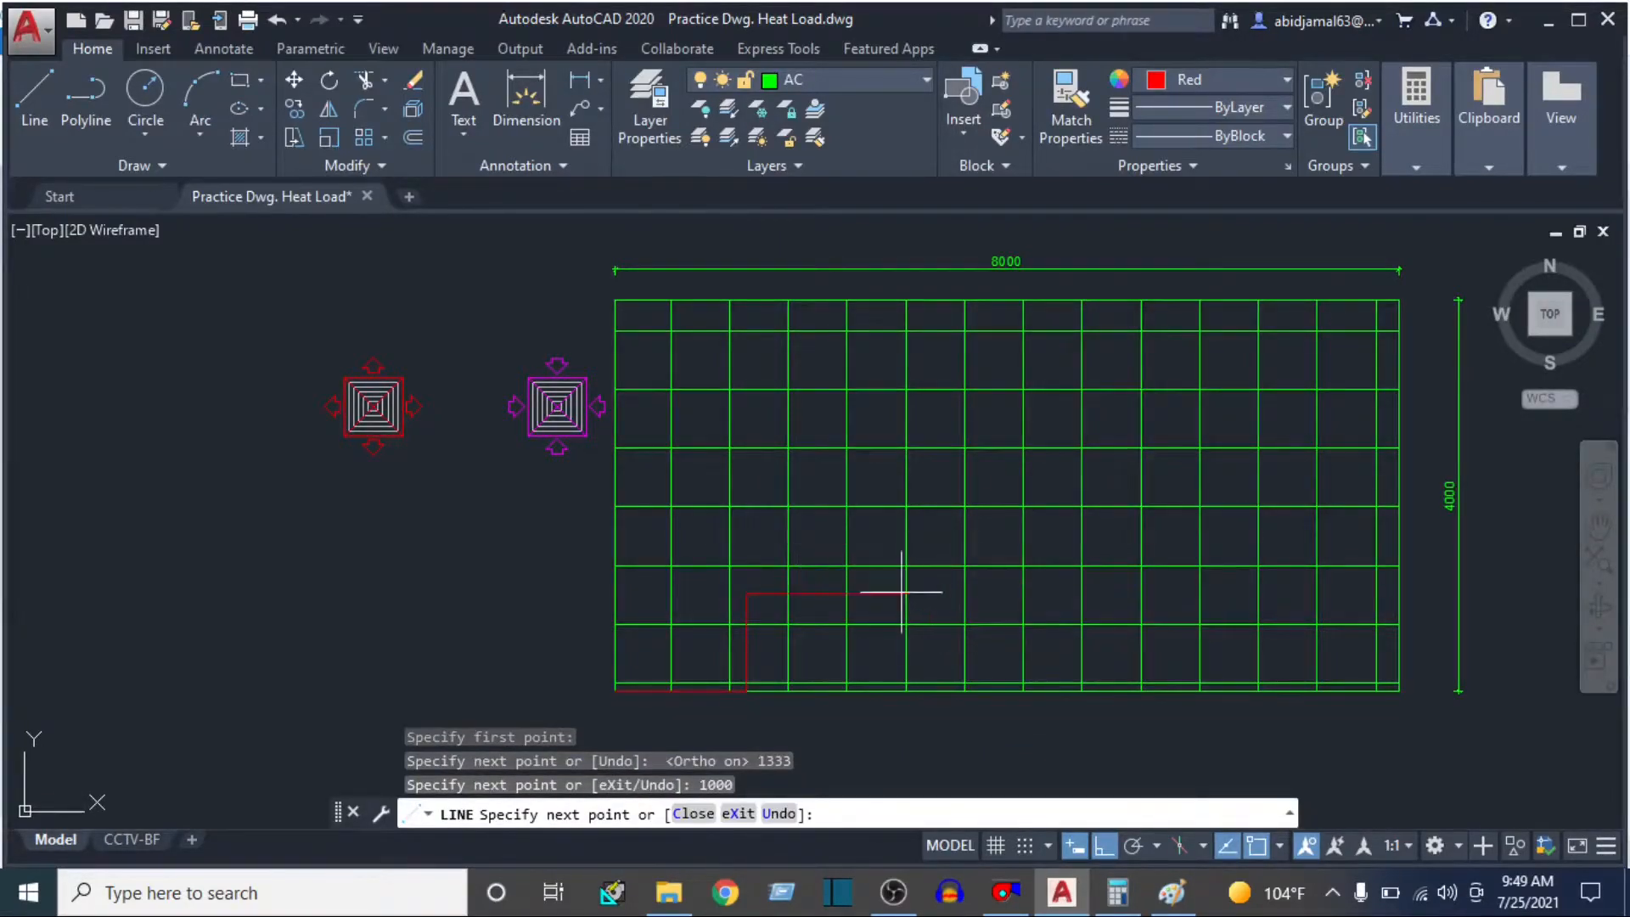
key(Escape)
- Check the 2X spacing on the Paint sketch and calculate 1333 × 2 in Calculator
scroll(764, 611, up, 5)
scroll(786, 648, down, 5)
mouse_move(814, 619)
middle_down()
mouse_move(809, 549)
mouse_move(782, 539)
middle_up()
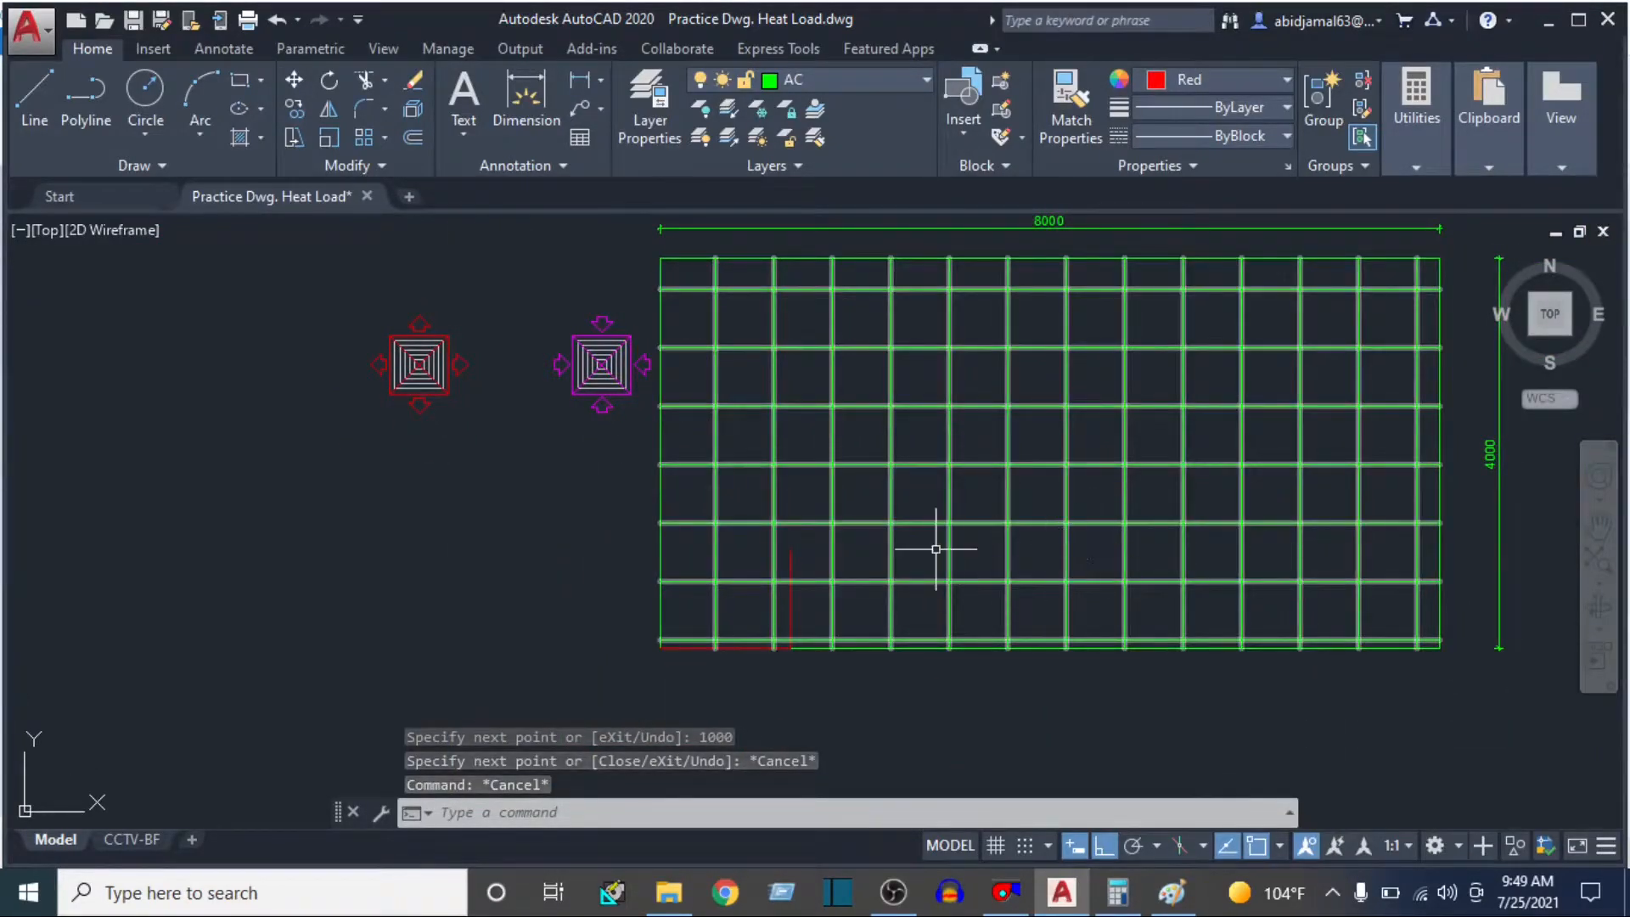
click(1169, 891)
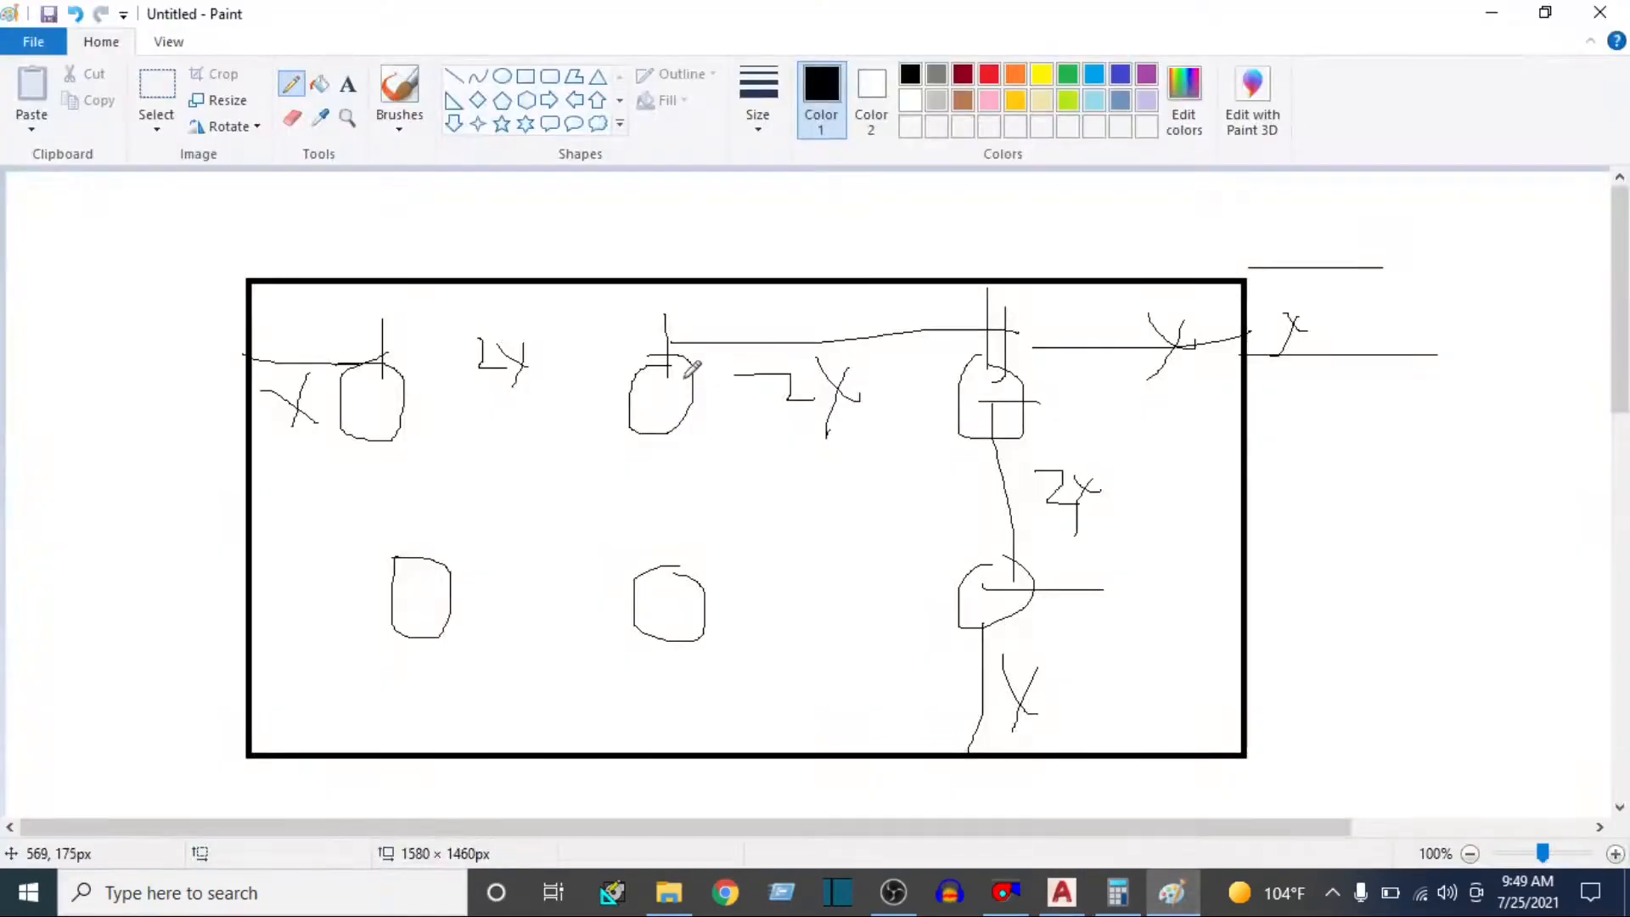
click(1117, 893)
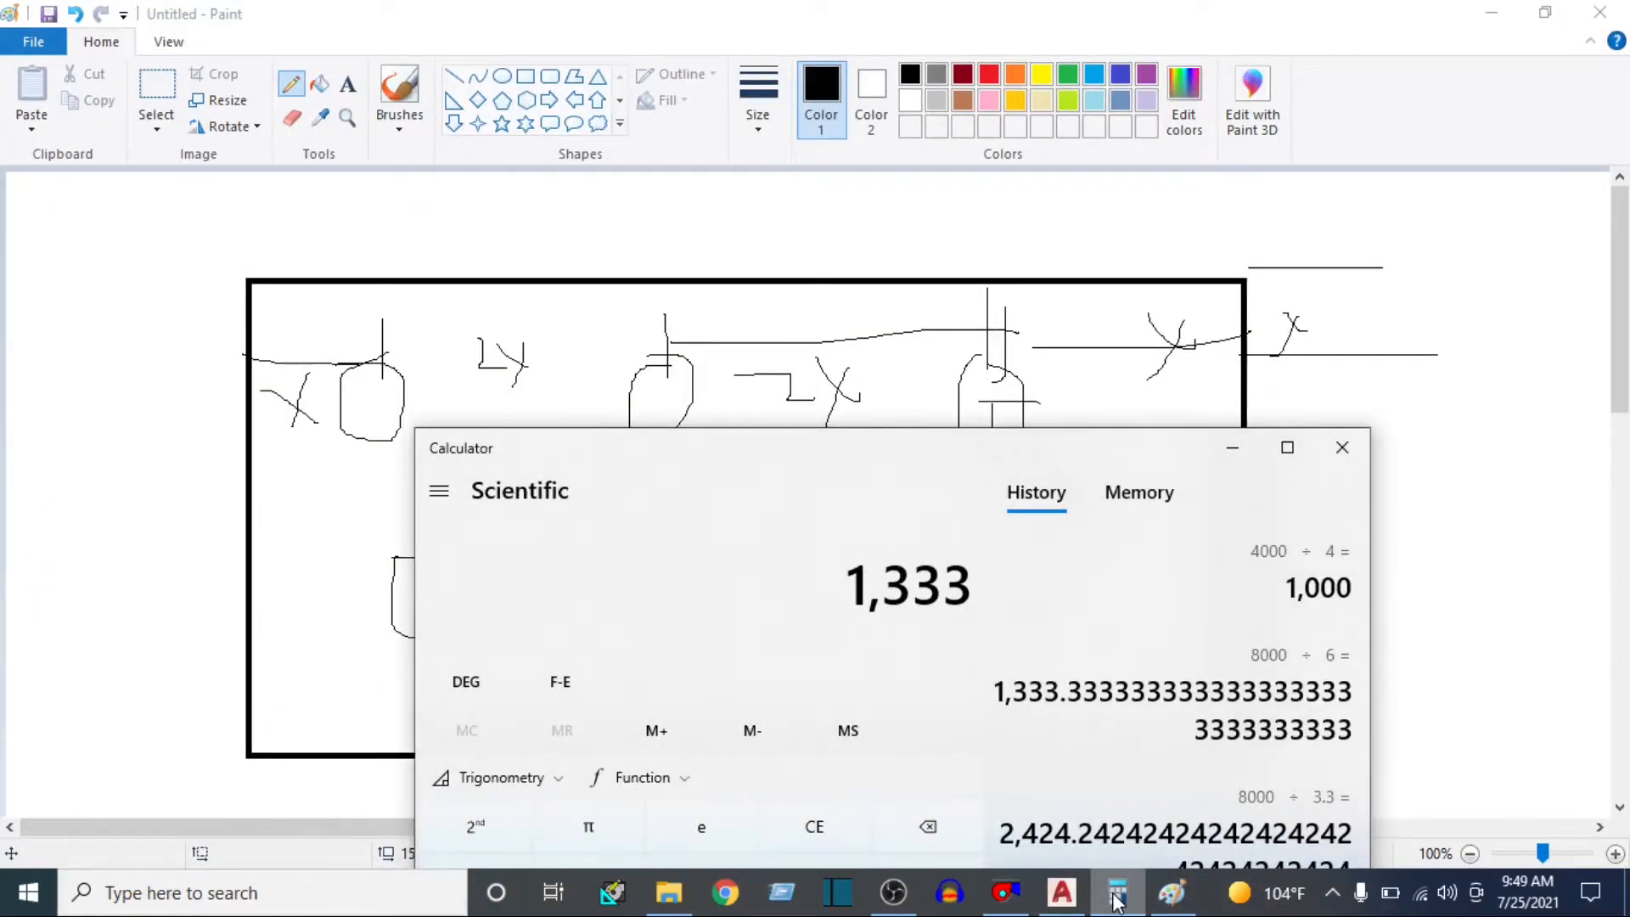
text(2)
key(Return)
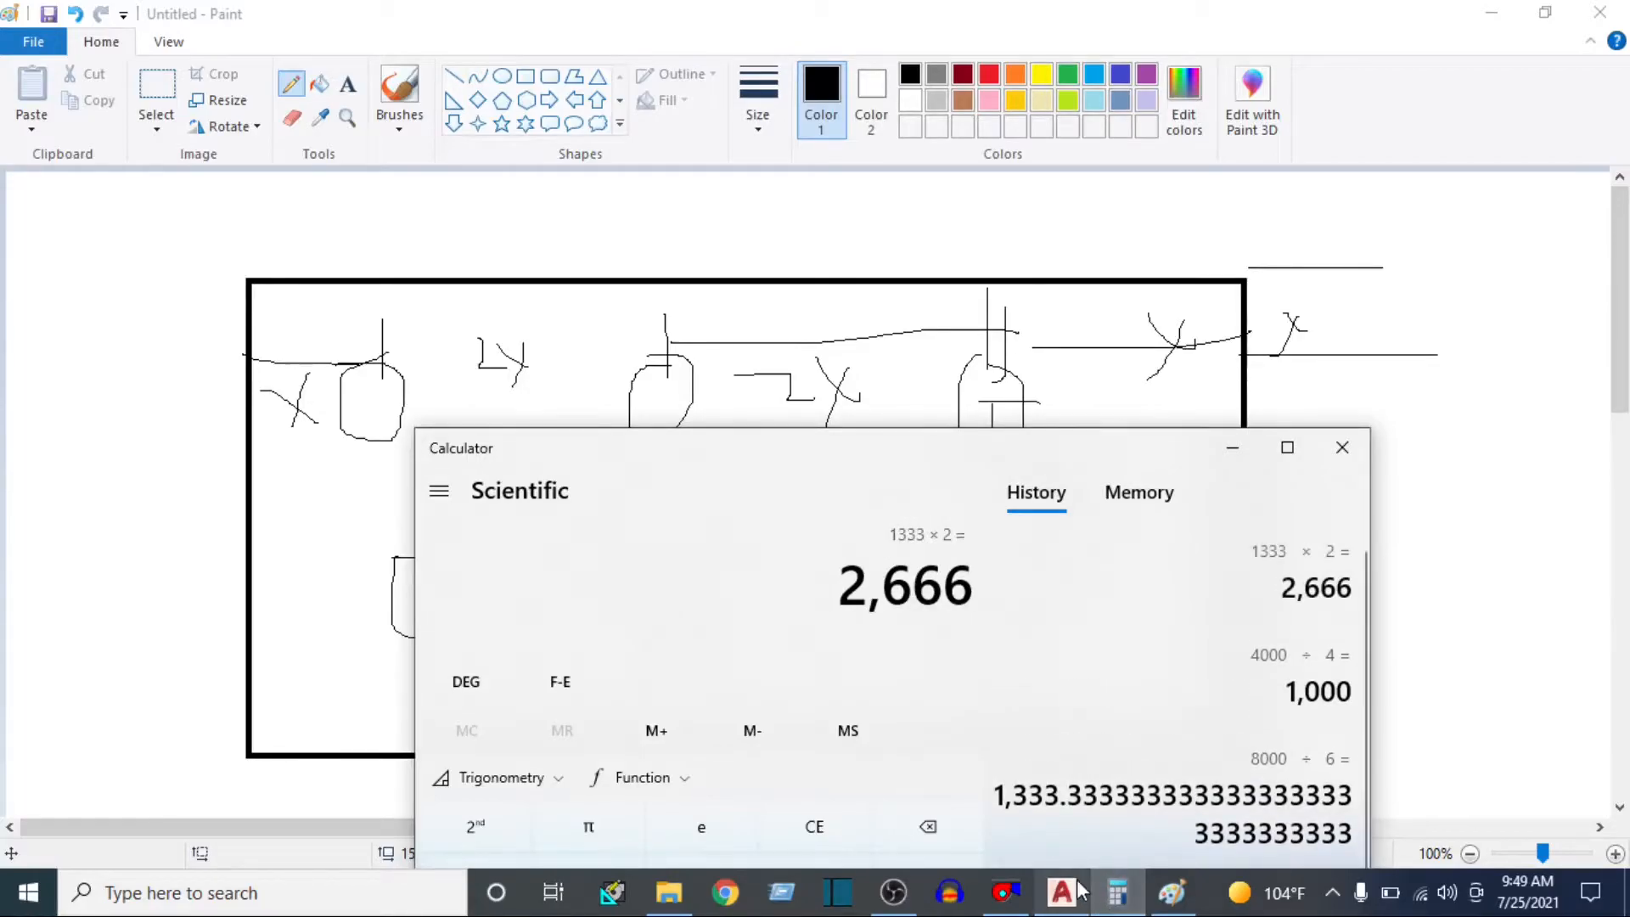
- In AutoCAD, draw a 2666 horizontal line rightward from the top of the 1000 line, ending it with a short upward tick
click(1061, 892)
text(L)
key(Return)
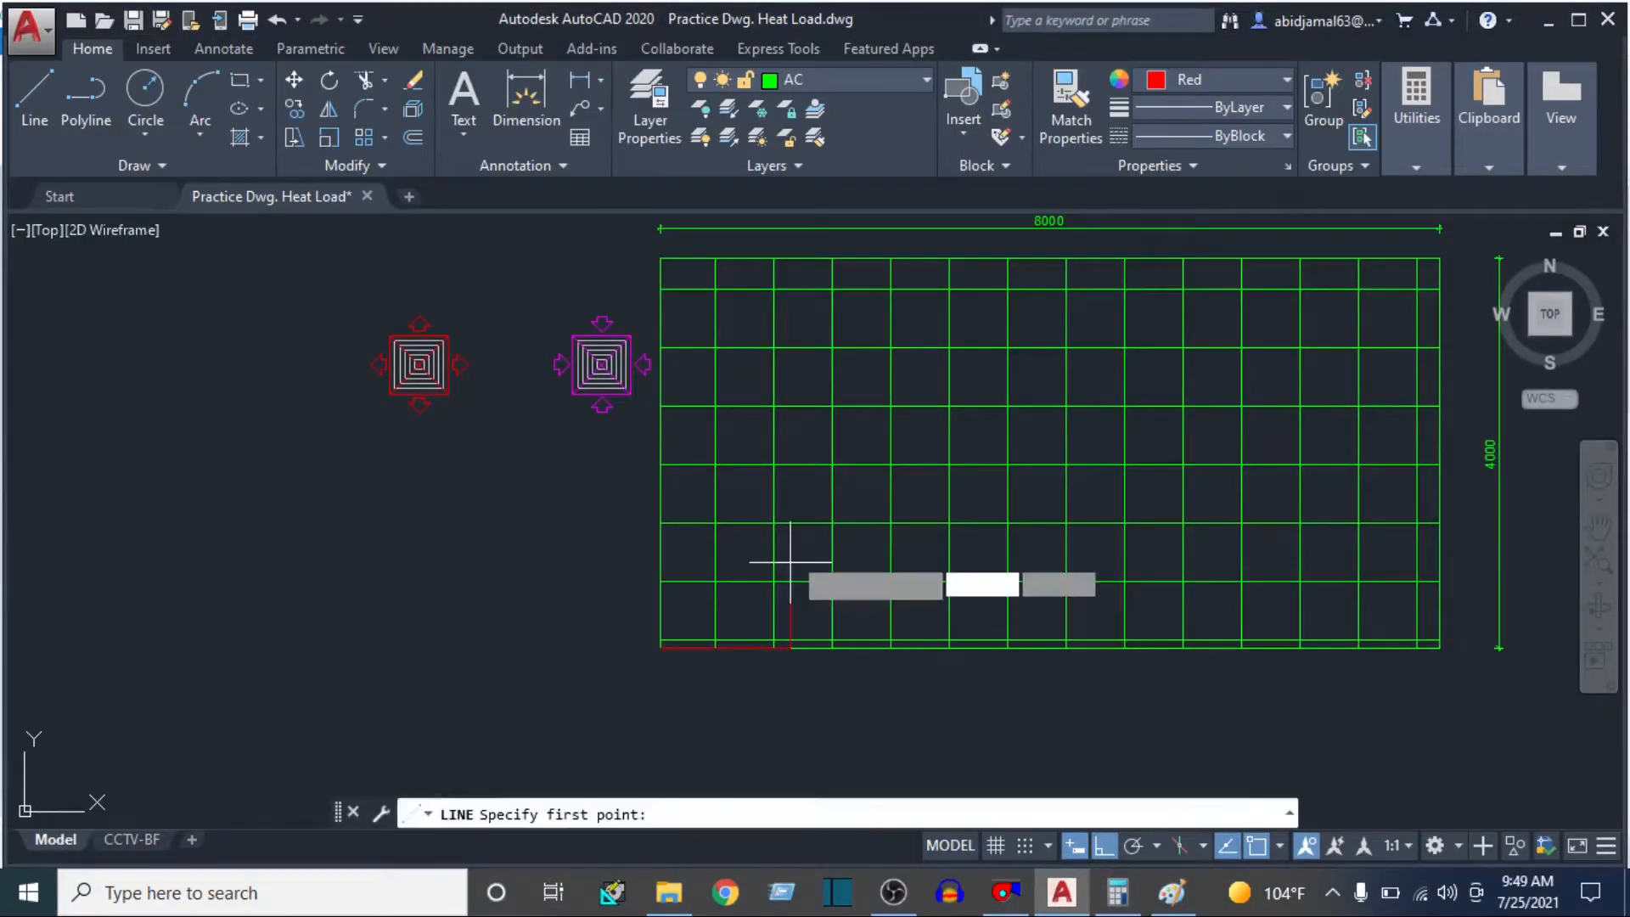
scroll(938, 546, up, 5)
text(2666)
key(Return)
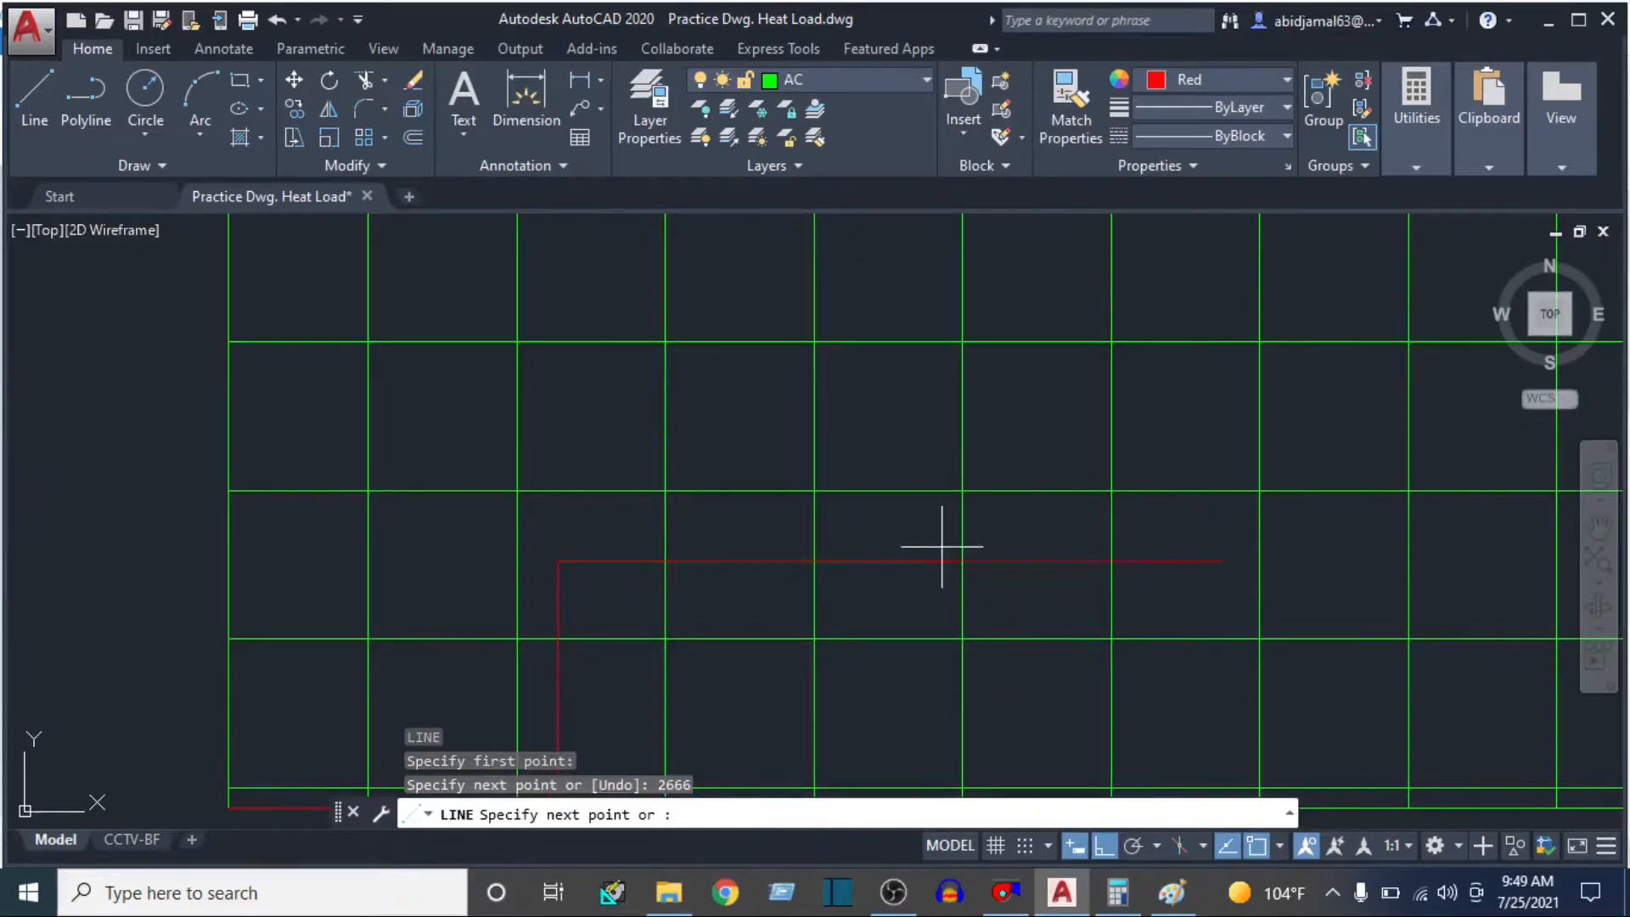
scroll(1223, 538, up, 3)
click(1205, 528)
key(Return)
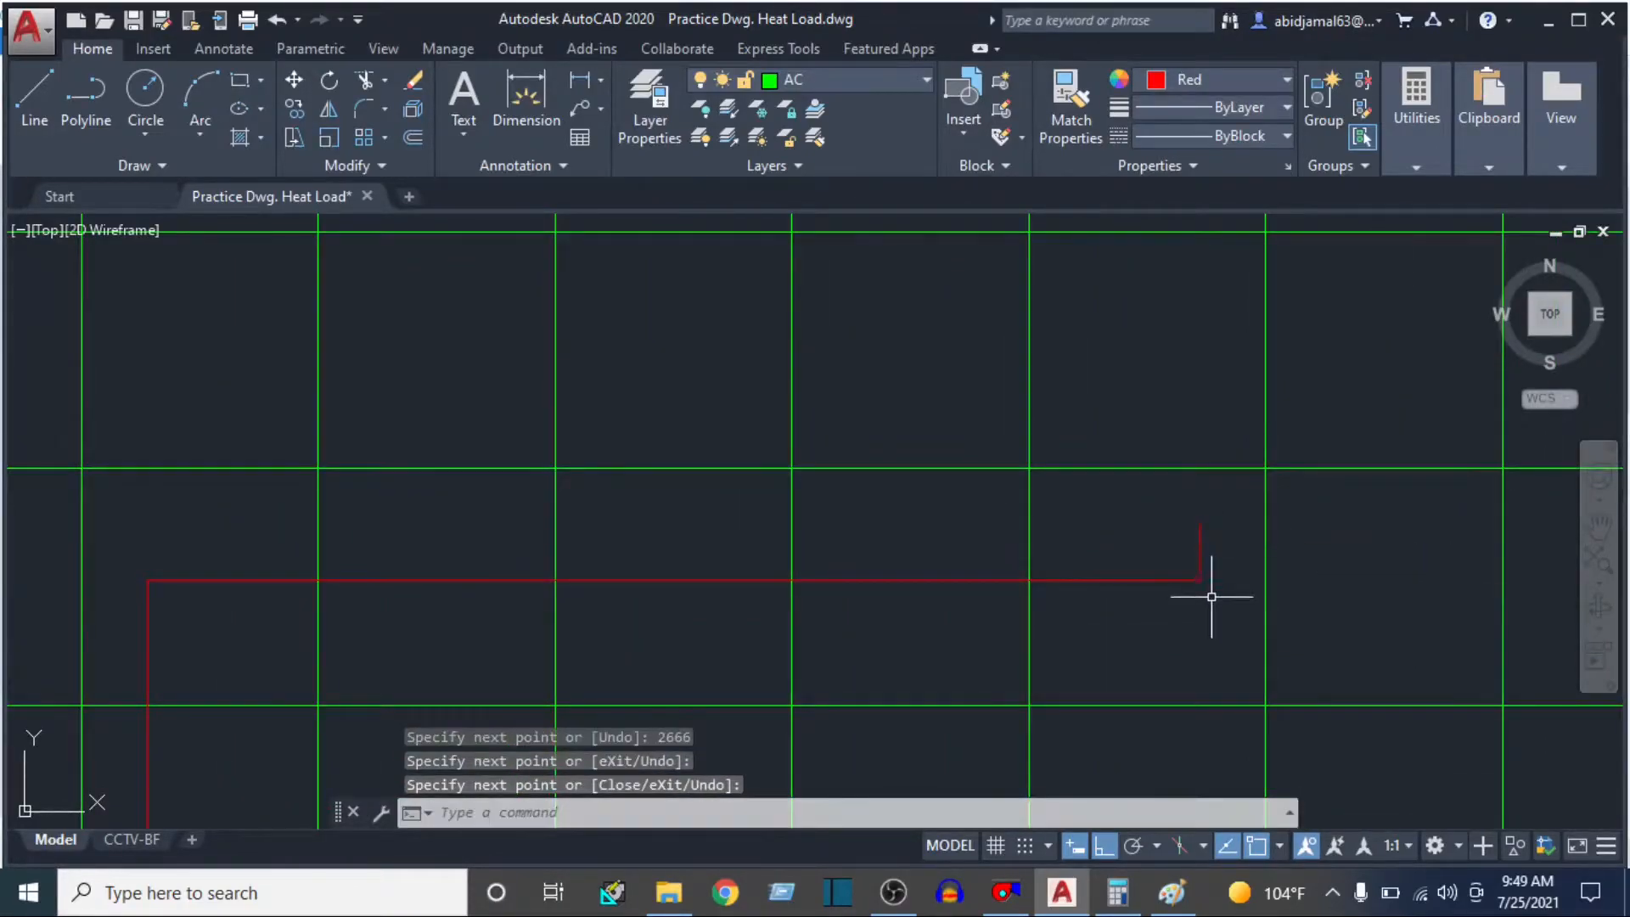
- Continue the spacing row from the first tick with another 2666 horizontal line and a short upward tick at its end
key(Return)
click(1199, 527)
scroll(964, 611, down, 6)
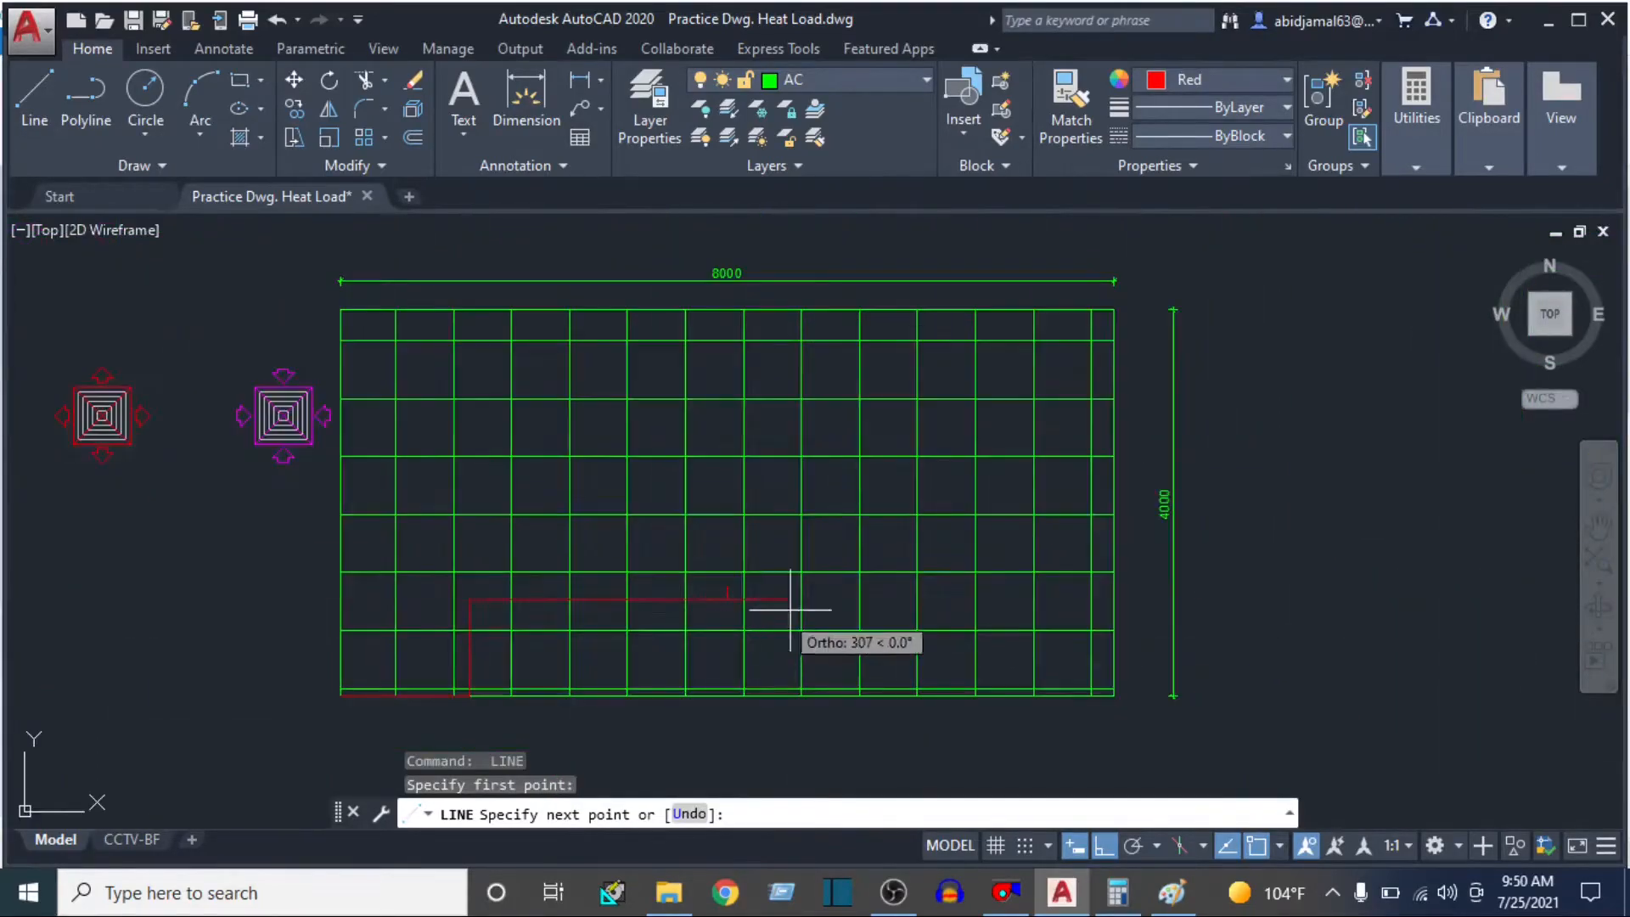
text(2666)
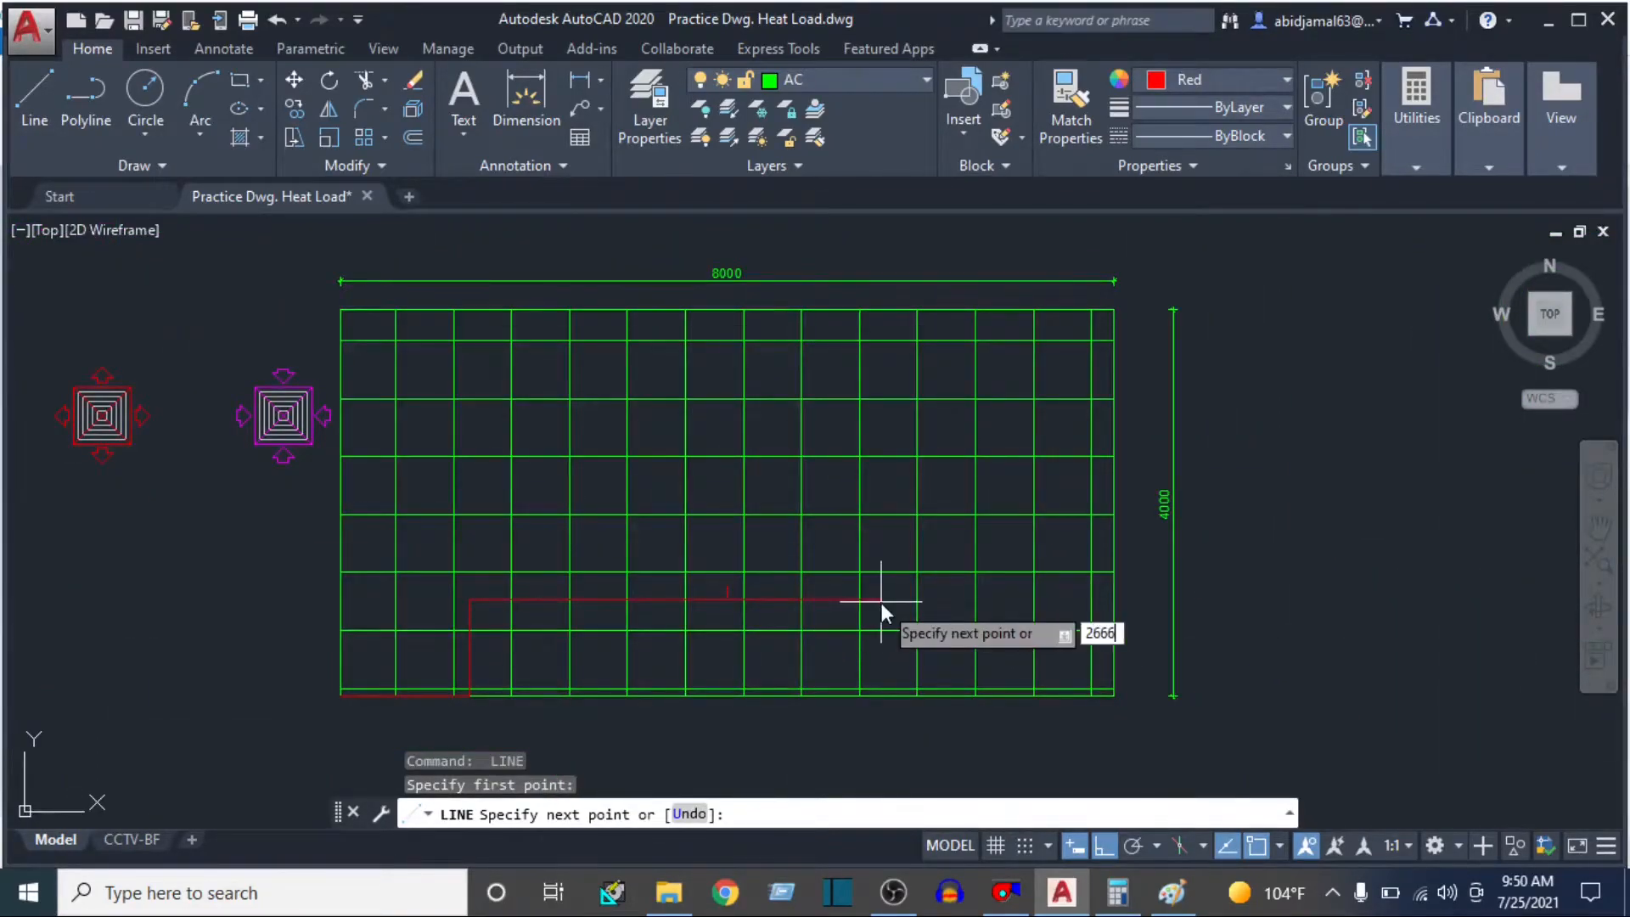
key(Return)
scroll(883, 594, up, 4)
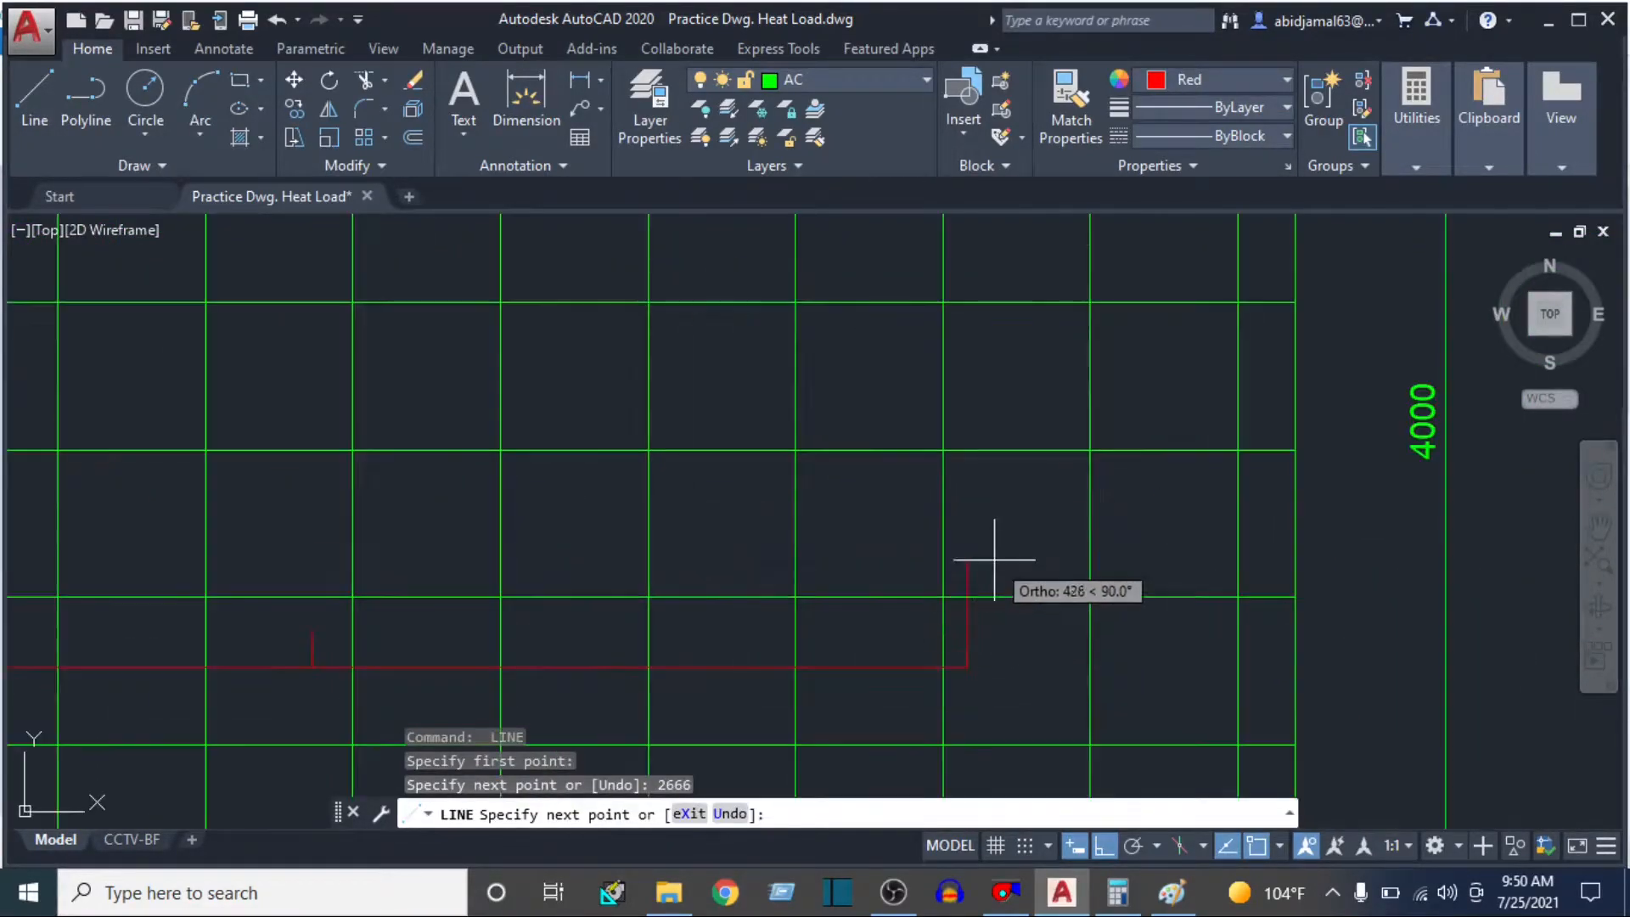
click(964, 632)
key(Return)
- Draw a horizontal line from the base of the second tick to the room's right wall
key(Return)
click(967, 667)
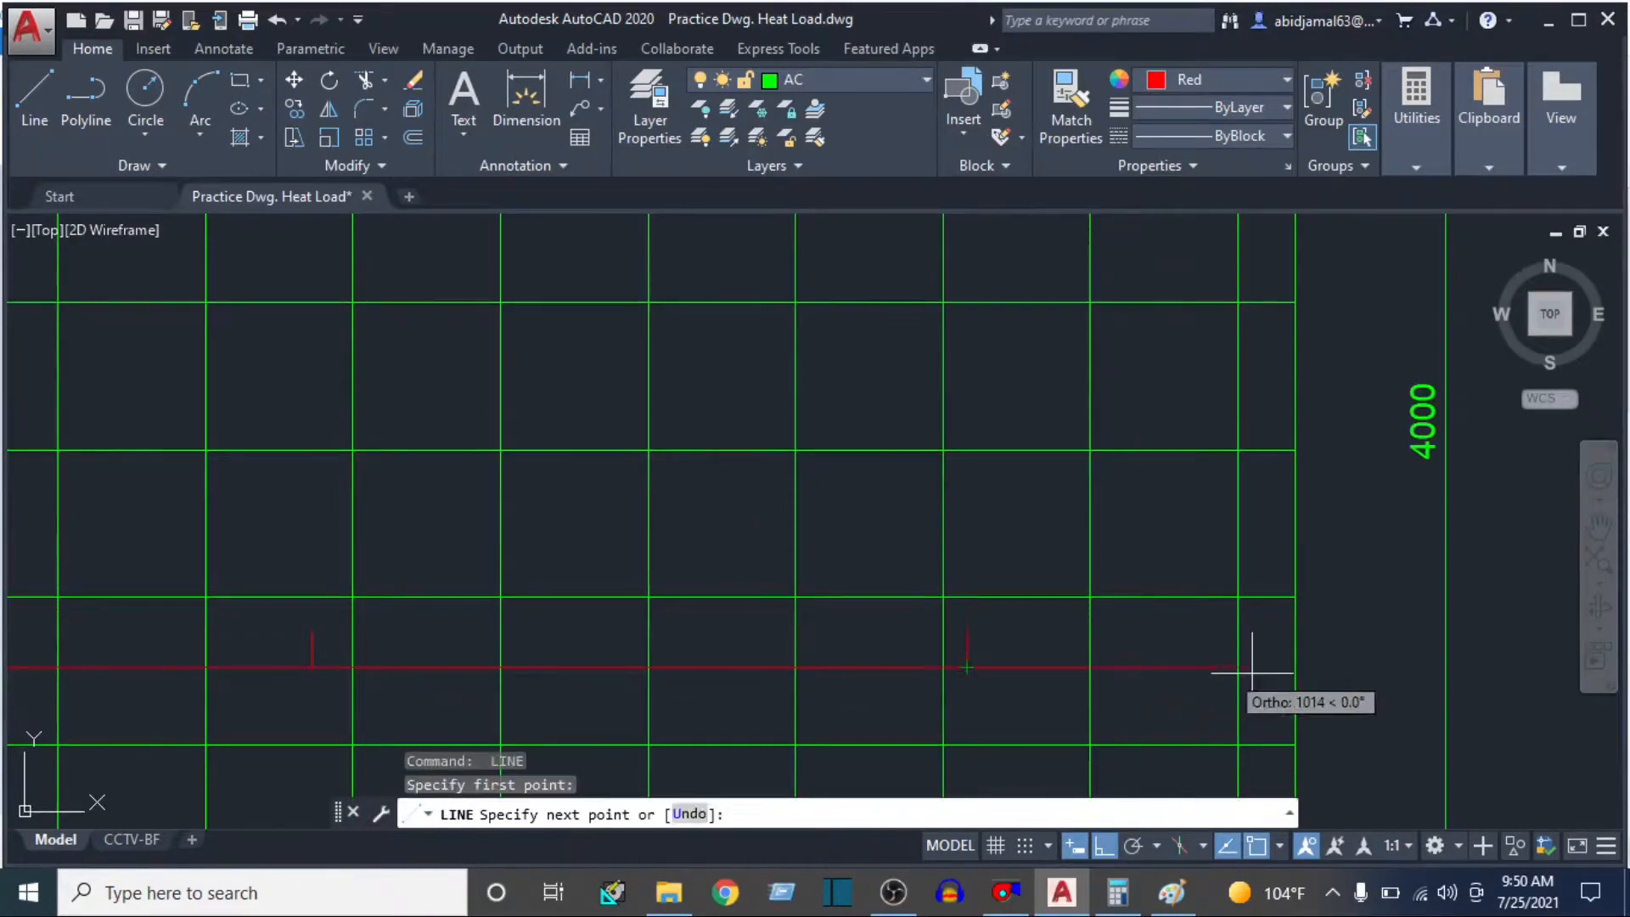
click(1294, 667)
key(Escape)
- Check the distance from the second tick to the right wall with a linear dimension, without placing it
text(DIMLI)
key(Return)
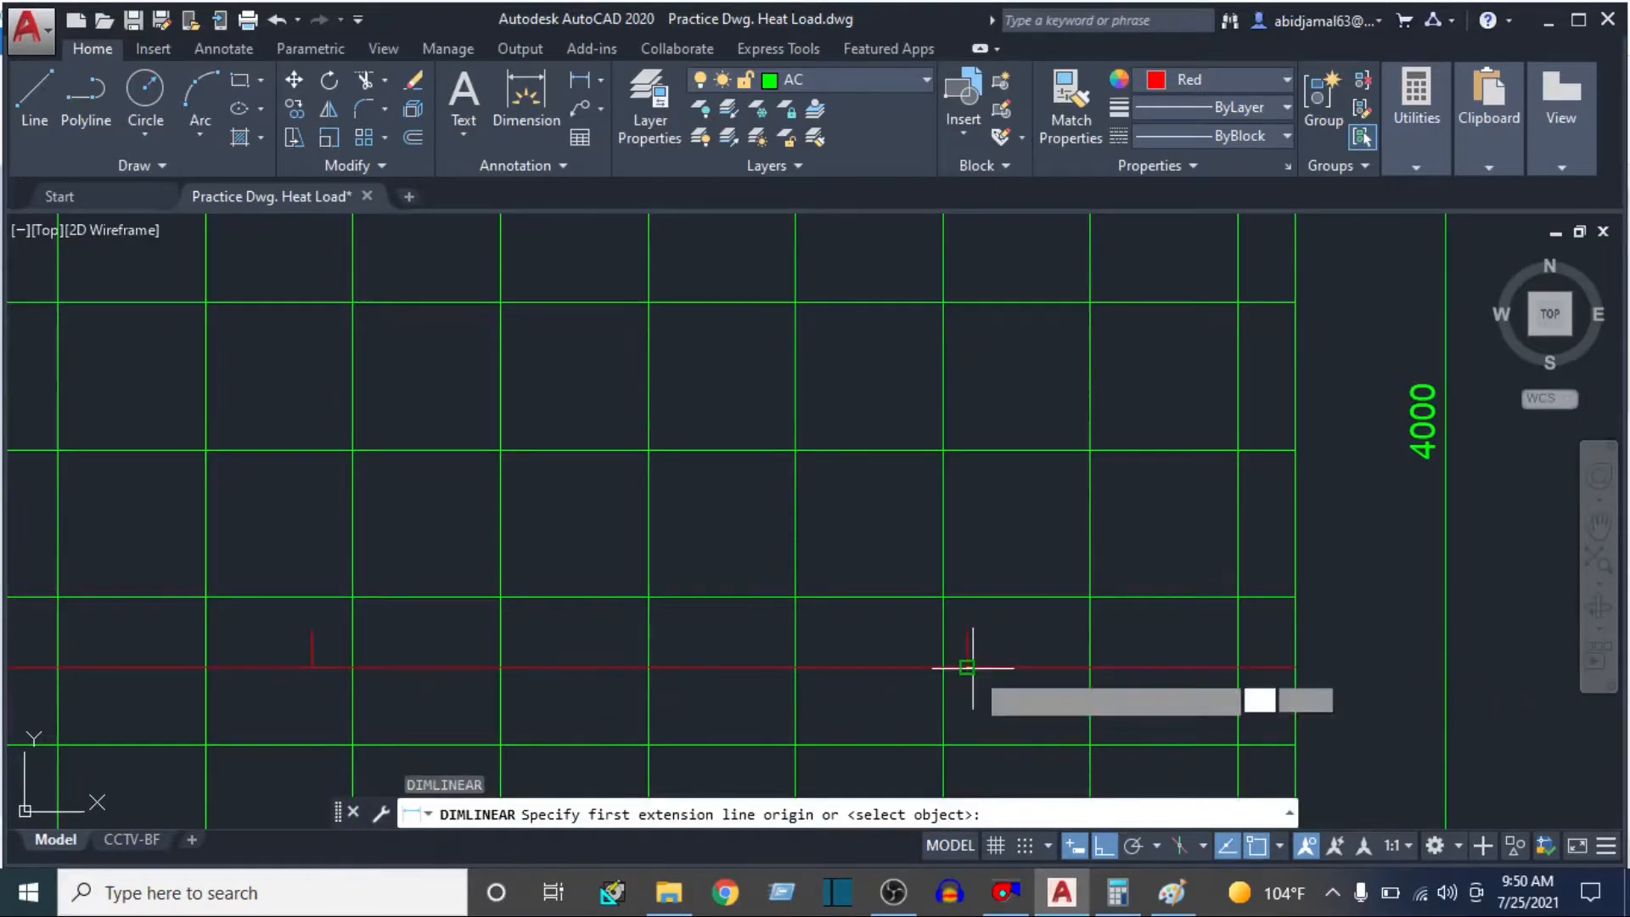
click(967, 668)
click(1293, 668)
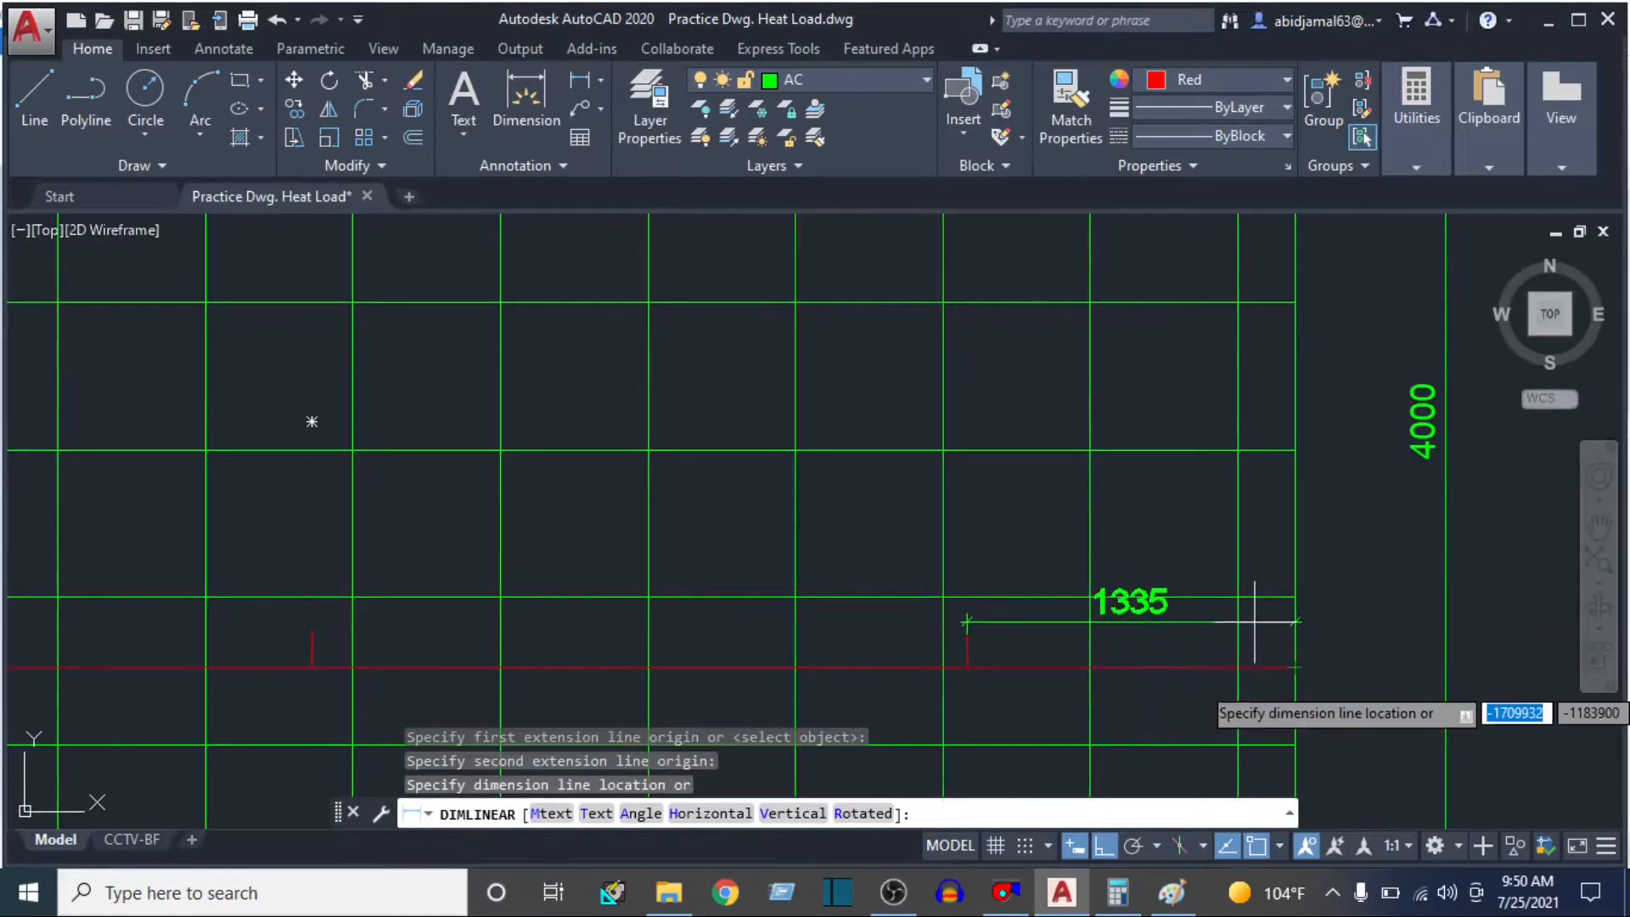
scroll(1239, 663, down, 3)
key(Escape)
key(Escape)
- Draw a 2000 vertical line upward from the corner where the spacing row starts
middle_drag(565, 622, 756, 606)
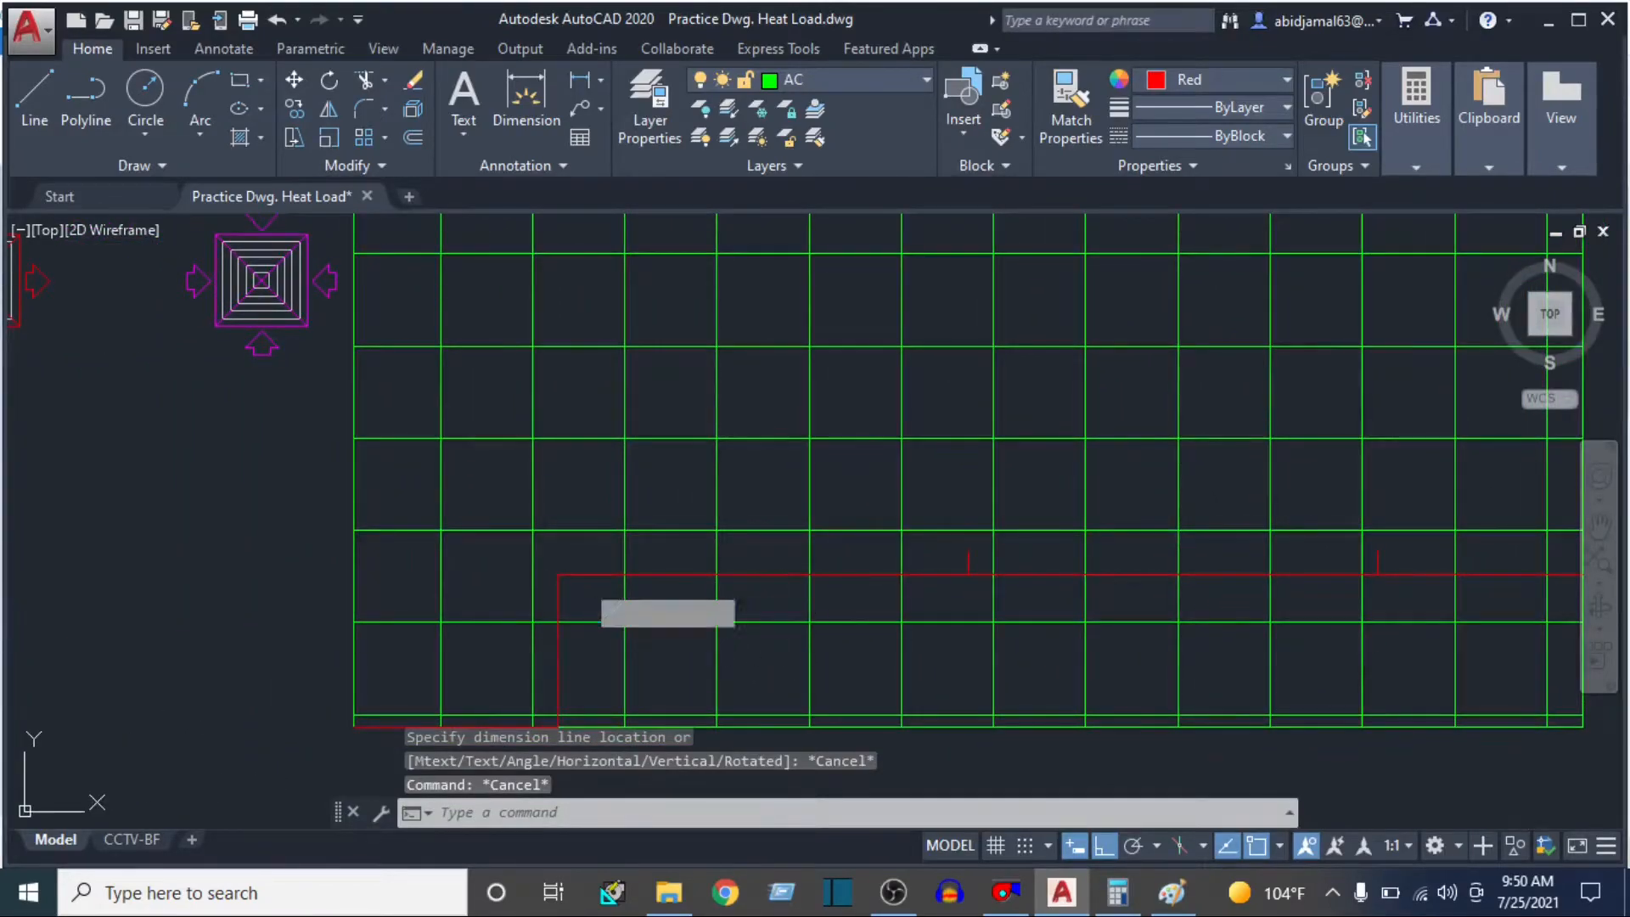
text(l)
key(Return)
click(557, 575)
scroll(552, 365, down, 4)
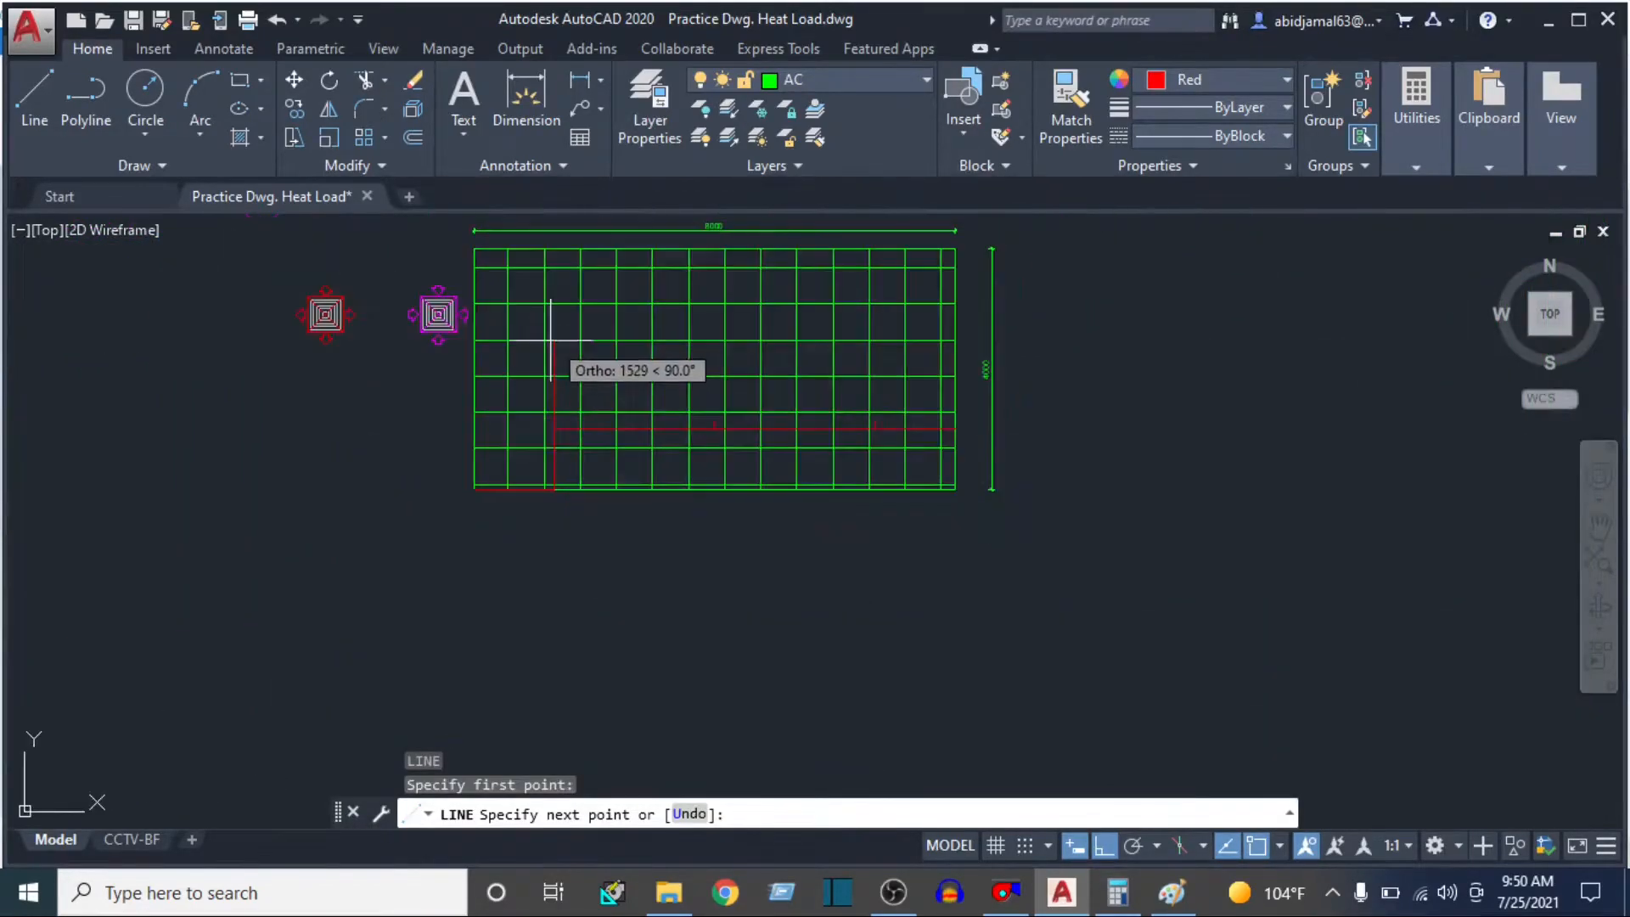
scroll(571, 391, up, 2)
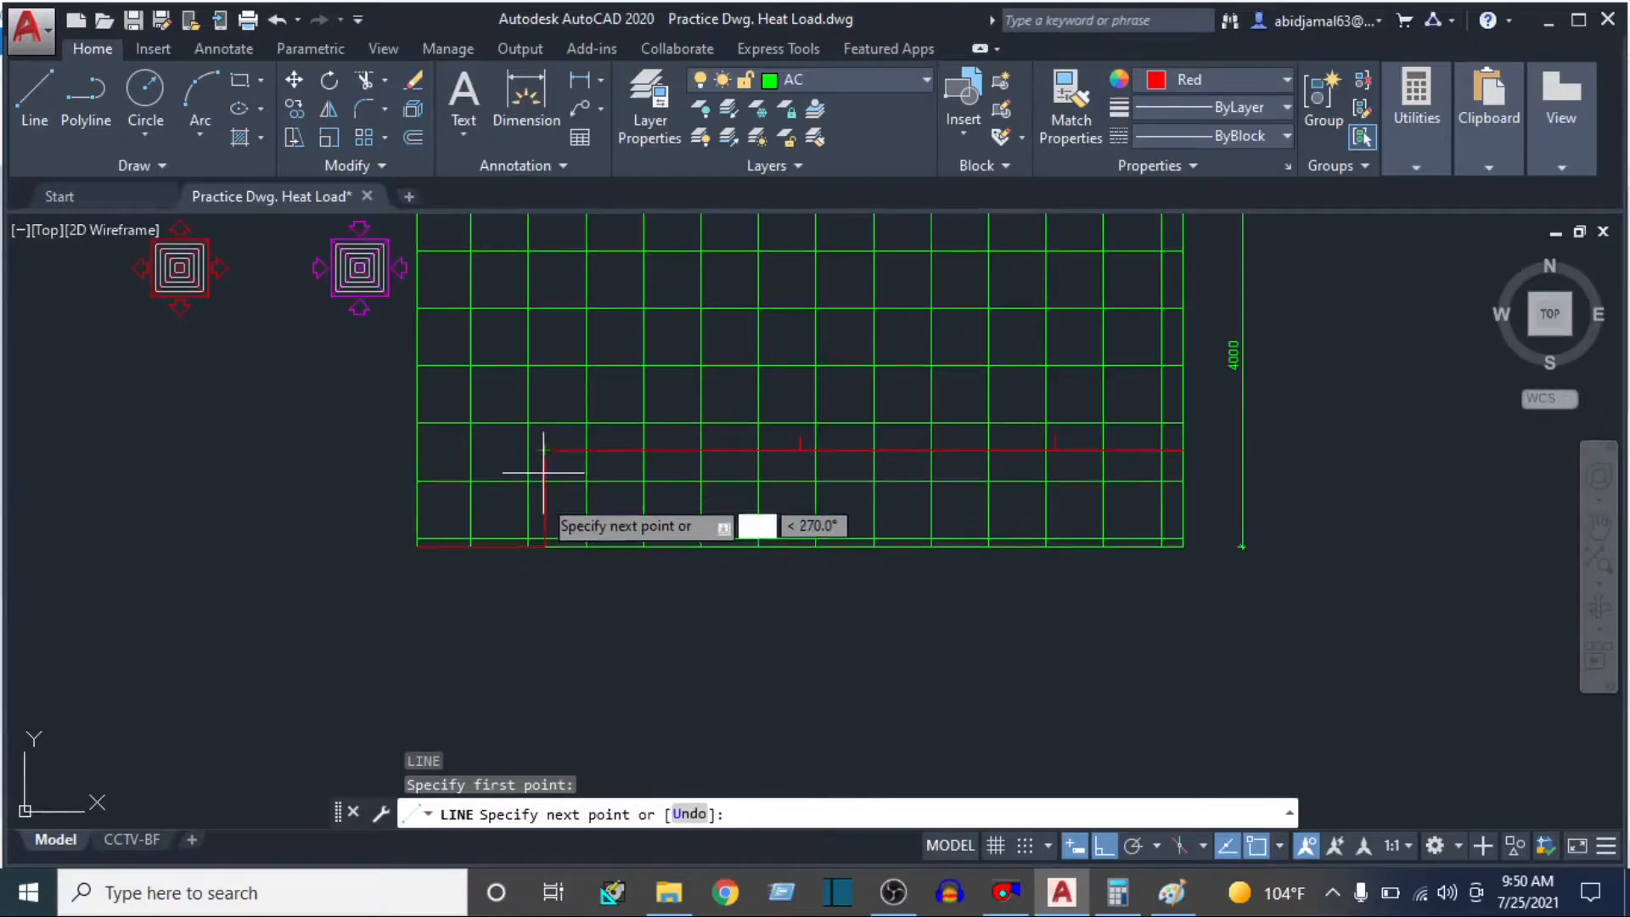
middle_drag(542, 460, 550, 669)
scroll(570, 469, up, 2)
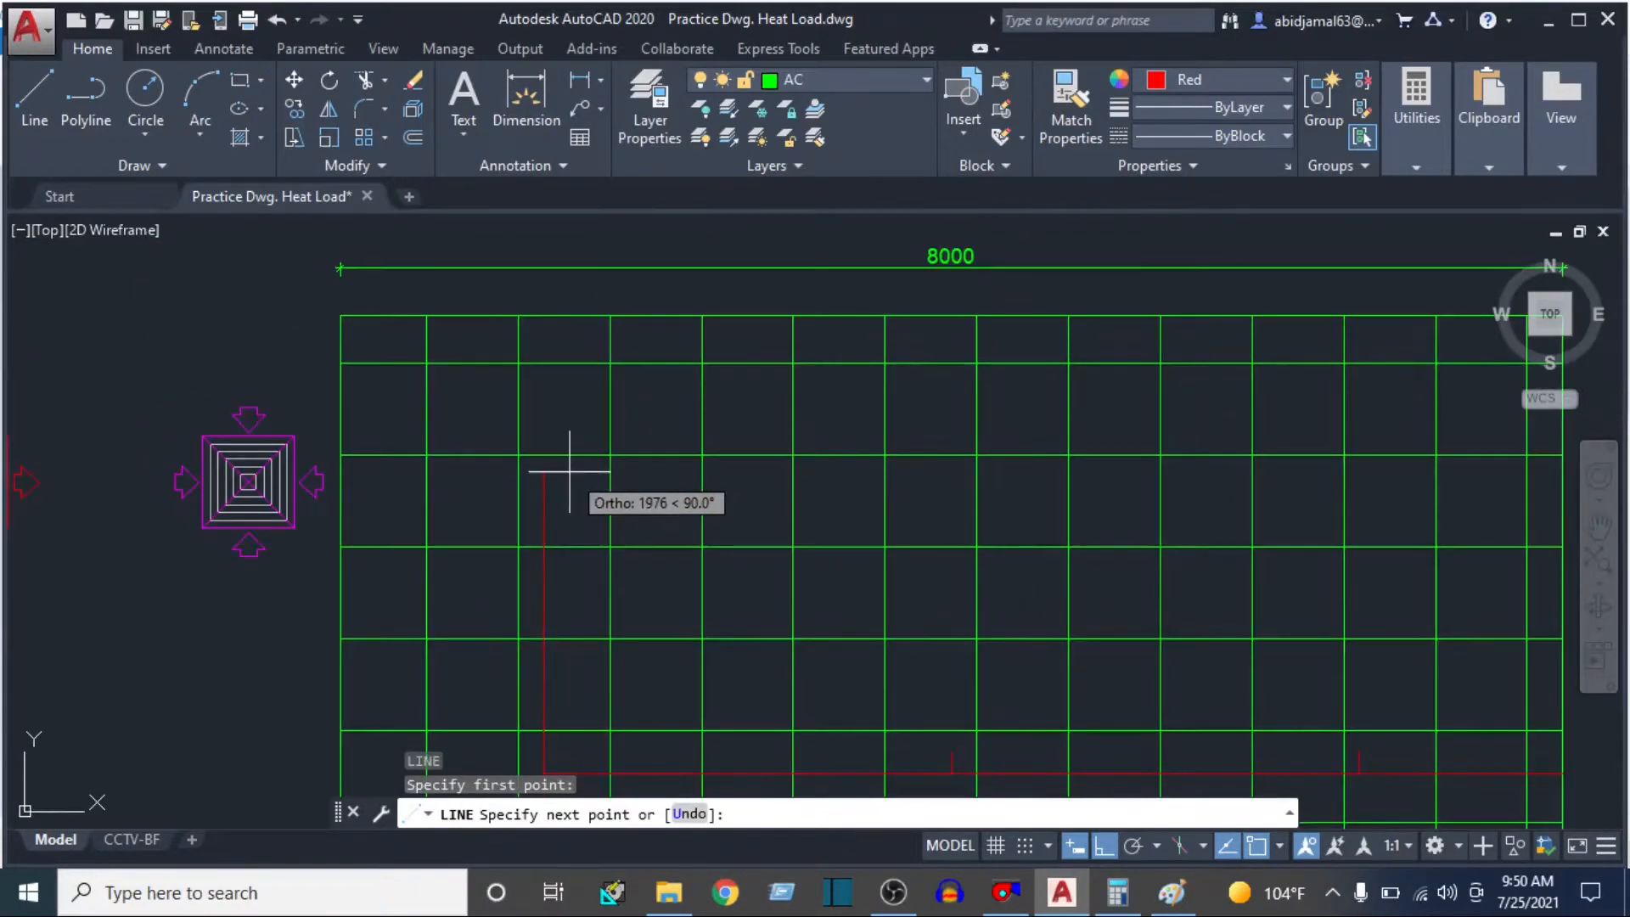
text(2000)
key(Return)
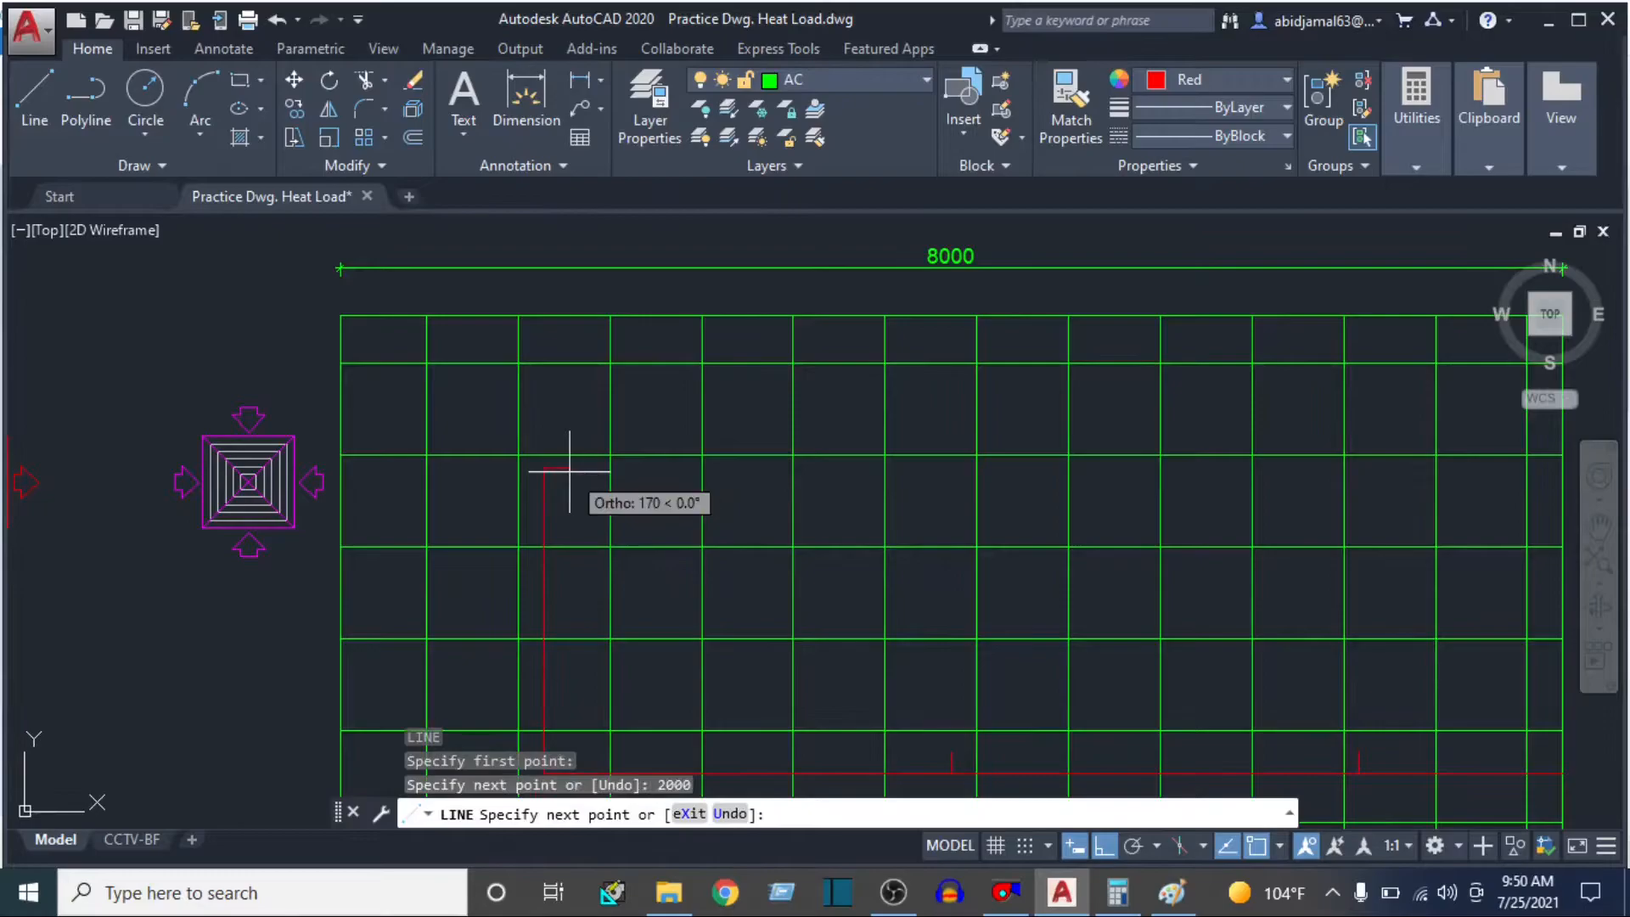
key(Escape)
- Copy the horizontal spacing row with its ticks from its left end to the upper end of the 2000 vertical line
middle_drag(703, 526, 675, 439)
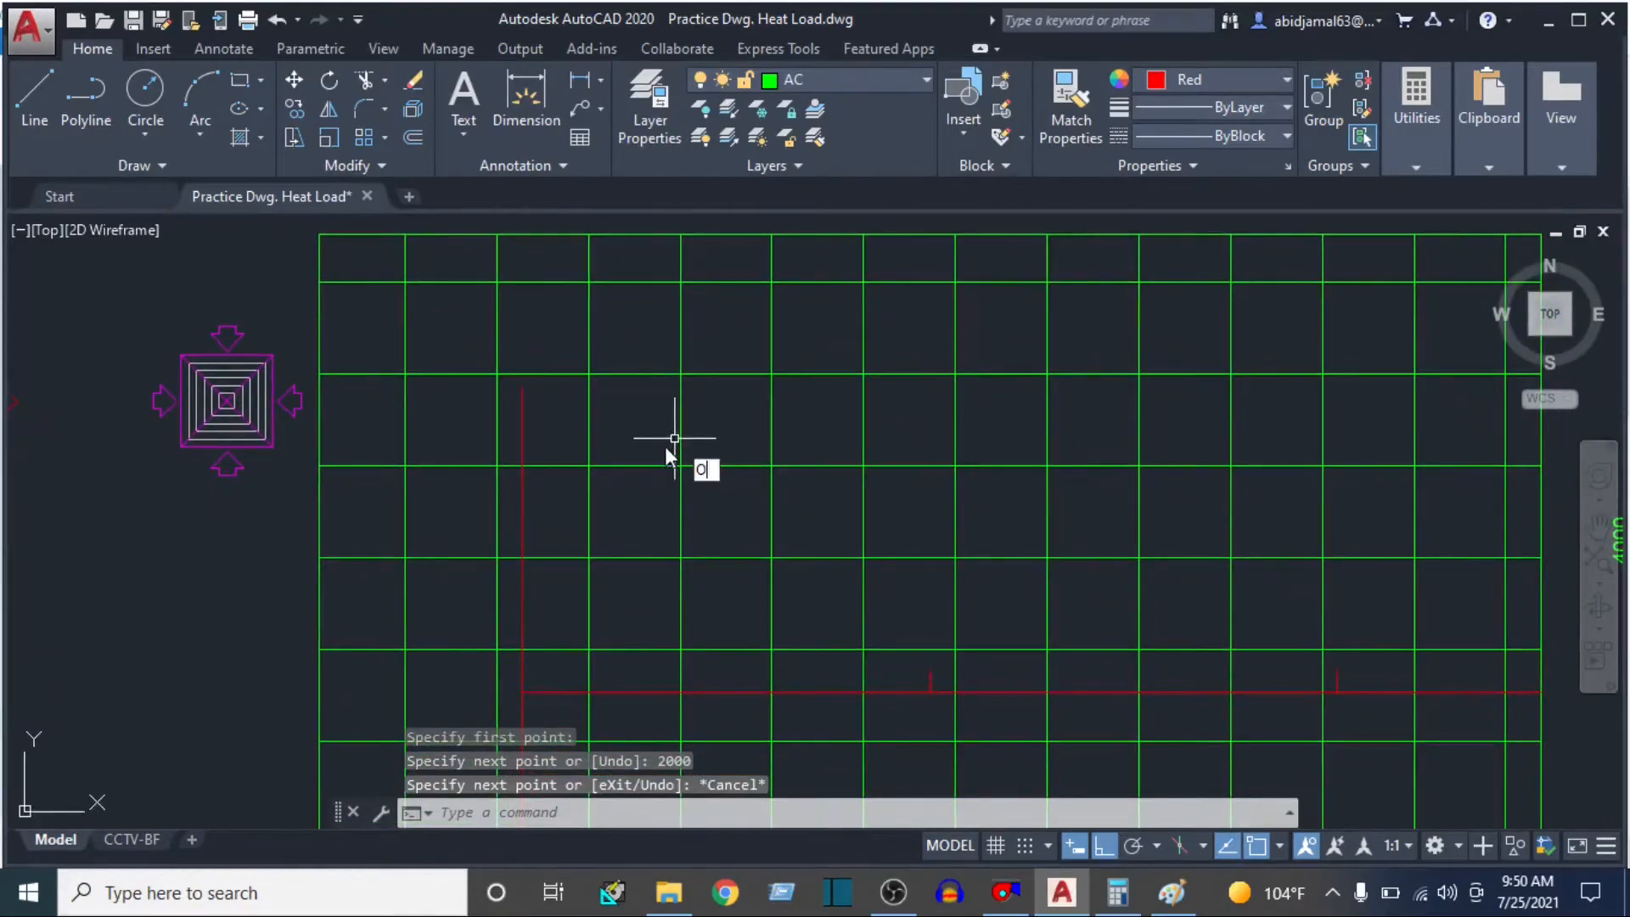
key(Return)
key(Escape)
text(co)
key(Return)
click(447, 604)
scroll(673, 755, down, 1)
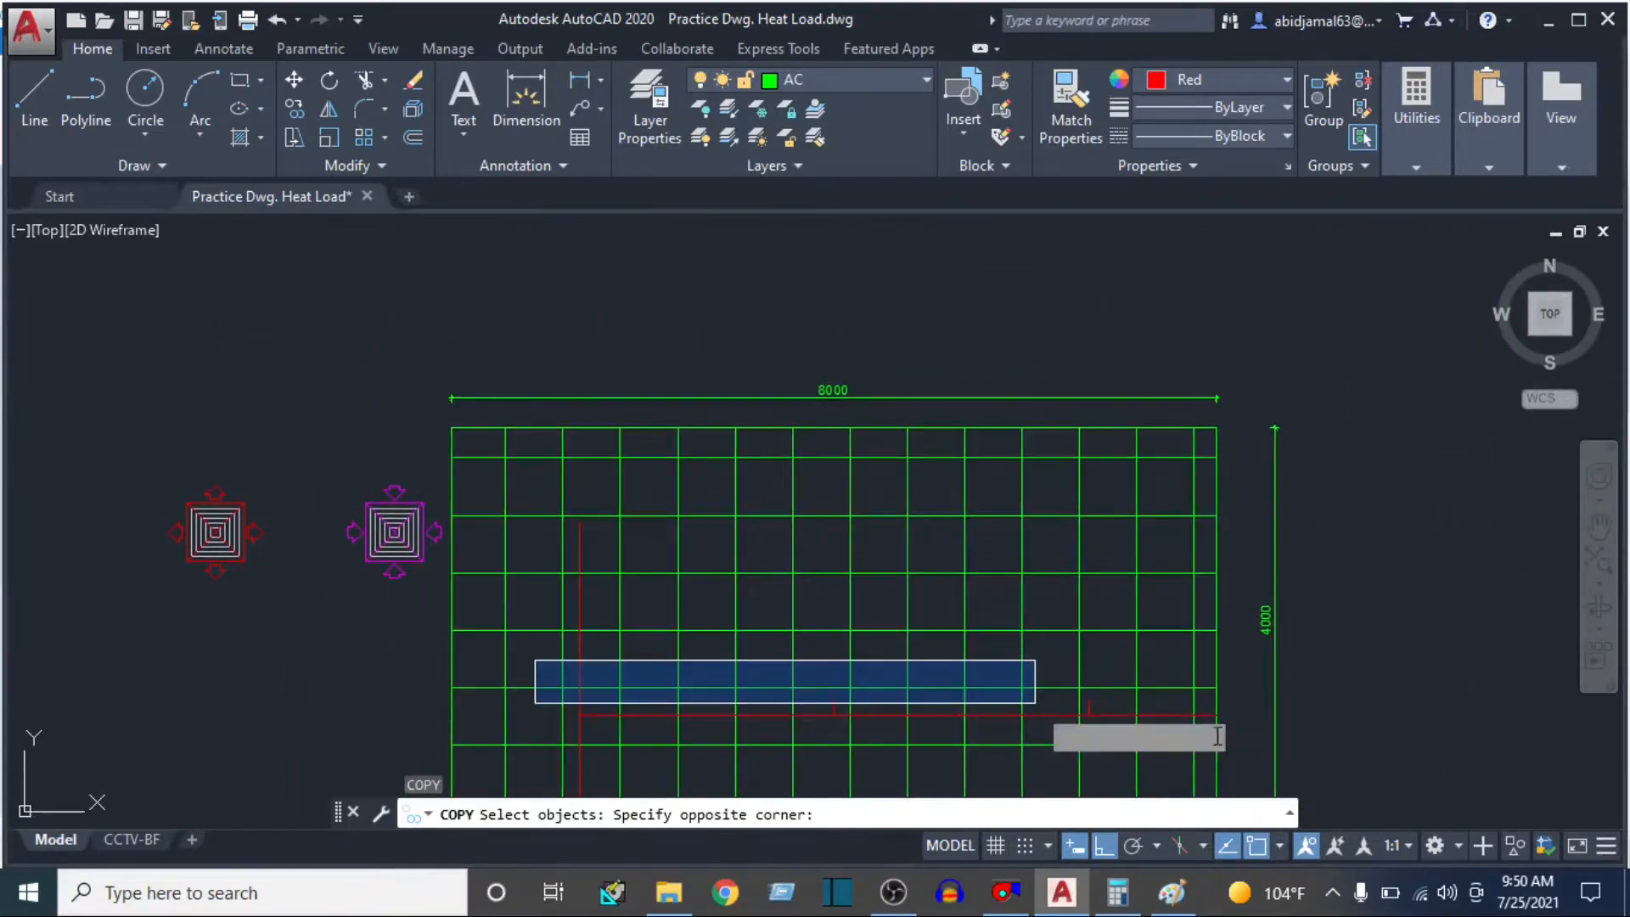
click(1235, 748)
scroll(564, 707, up, 5)
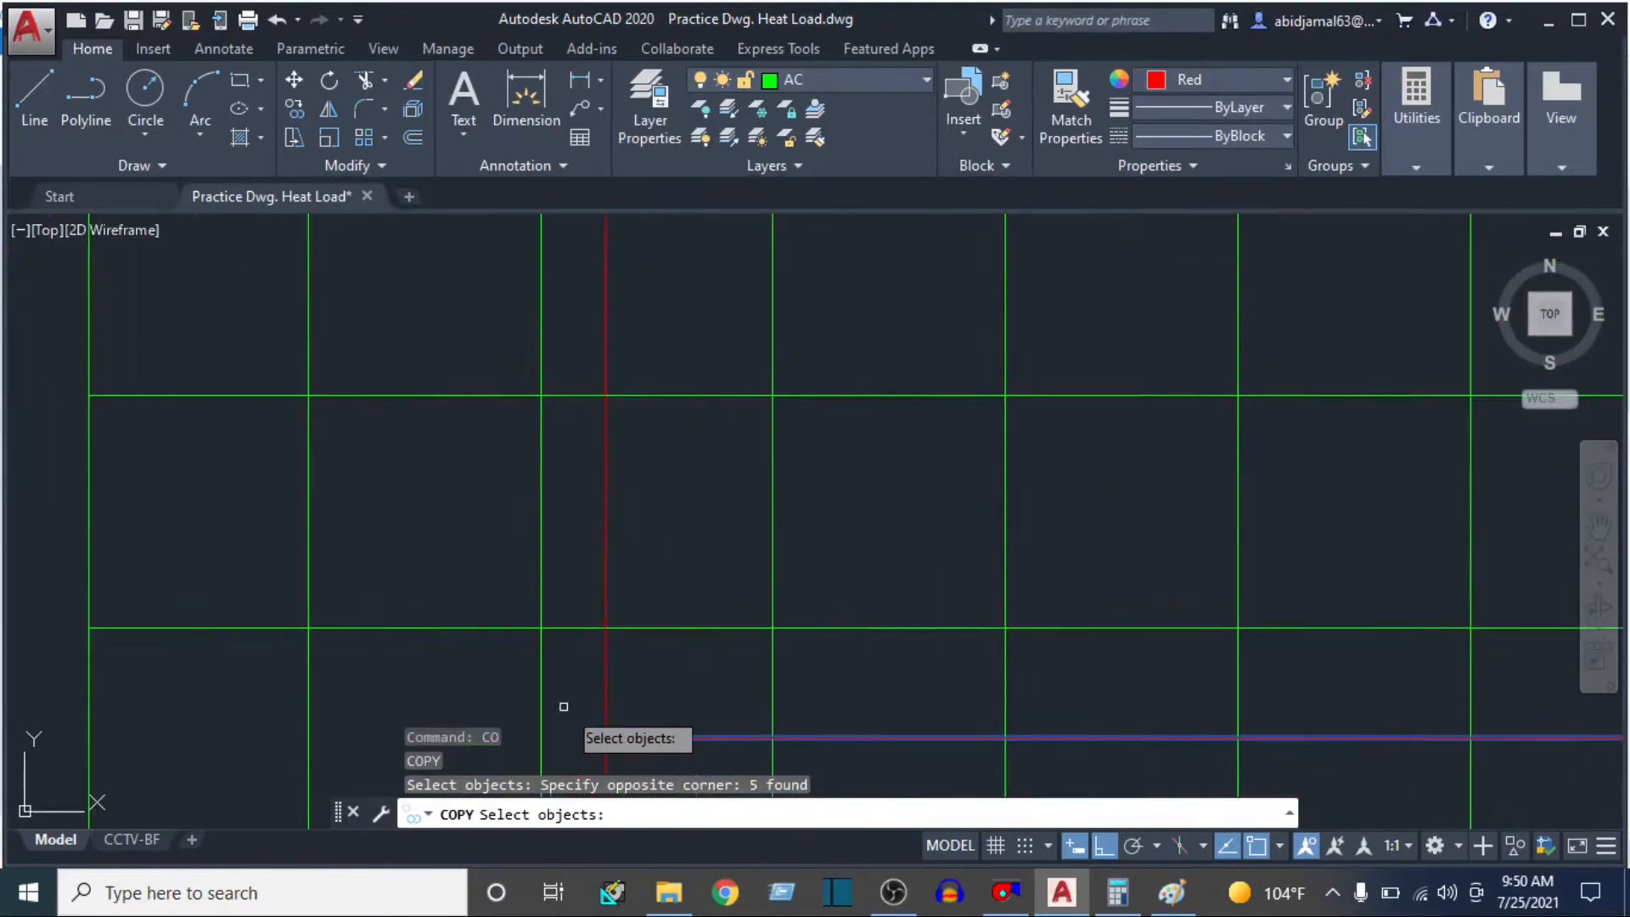
key(Return)
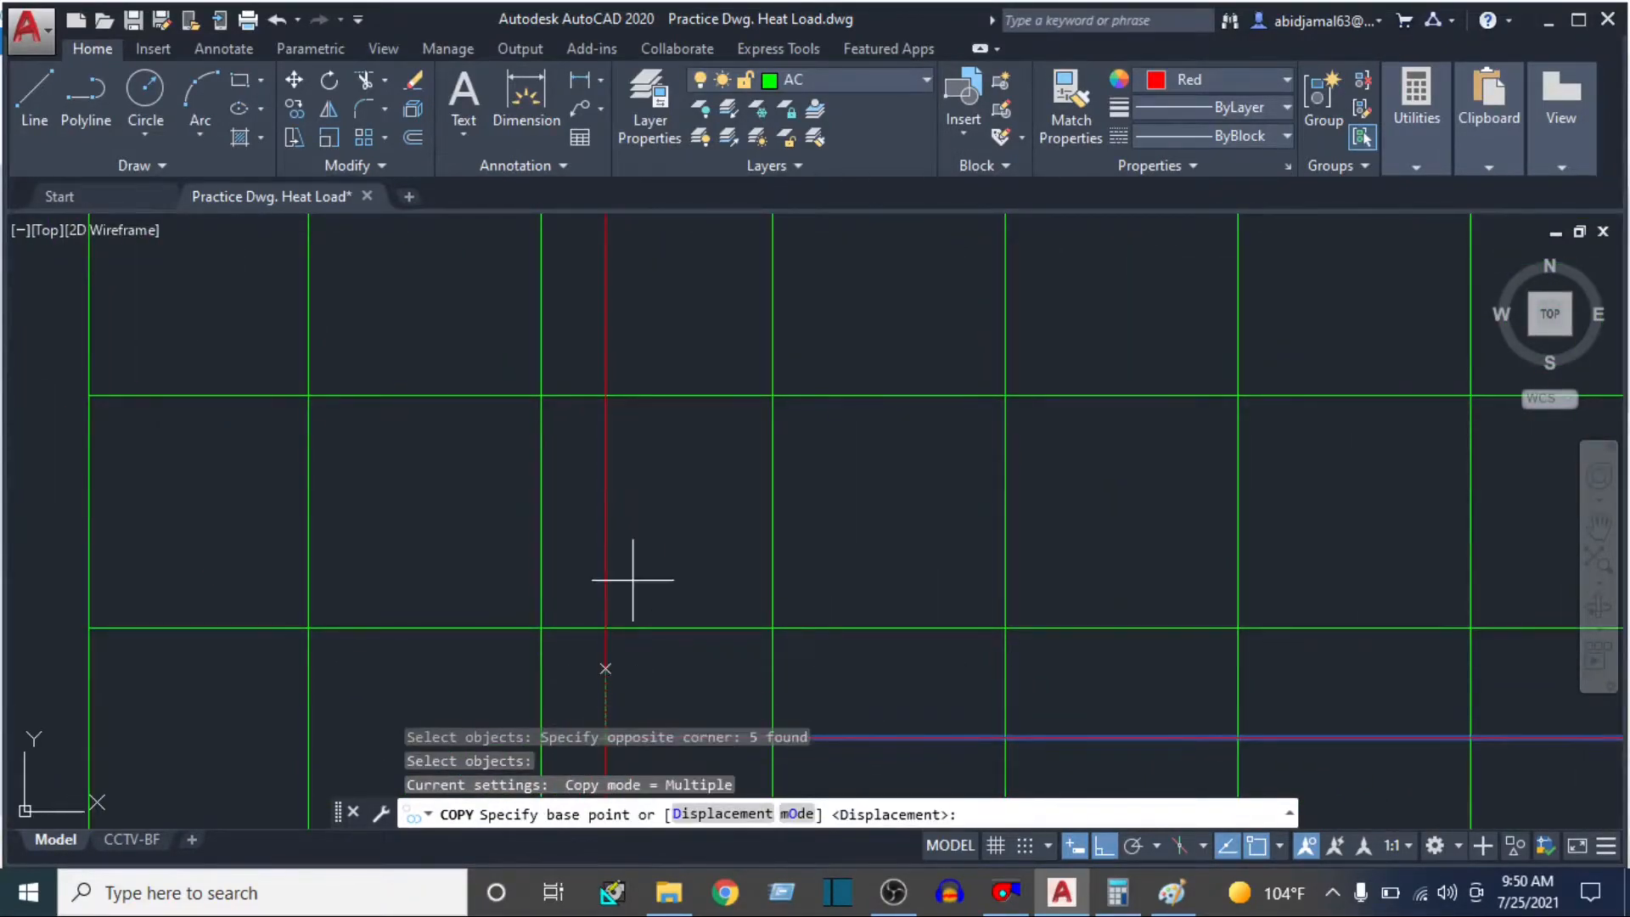
mouse_move(609, 745)
middle_down()
mouse_move(658, 644)
mouse_move(641, 624)
middle_up()
click(636, 618)
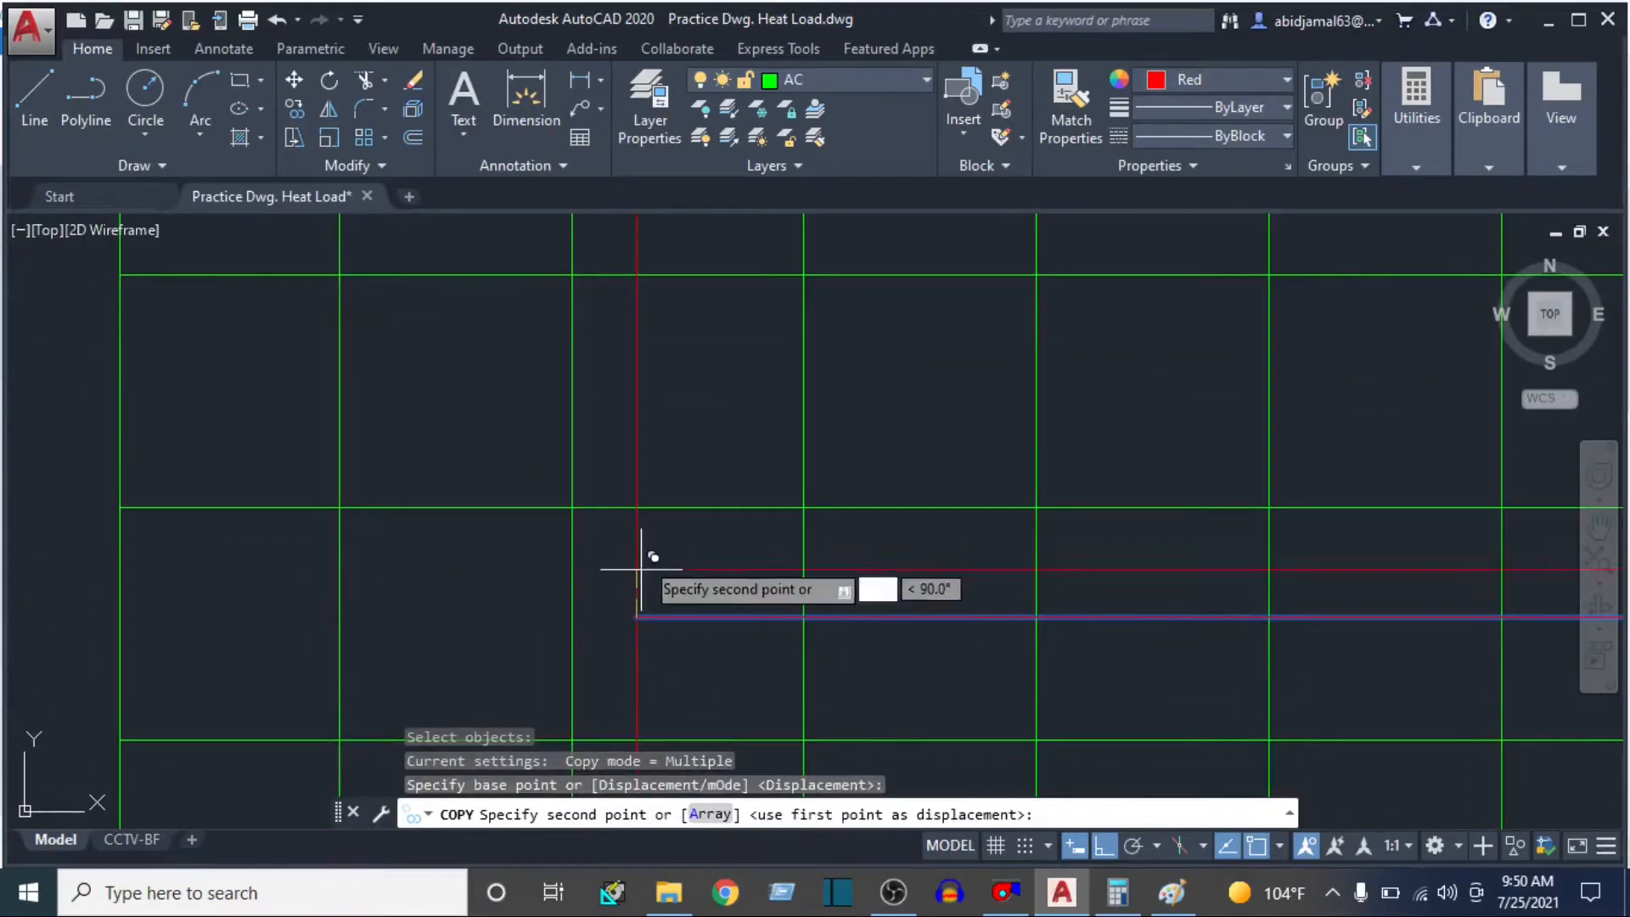
scroll(656, 509, down, 3)
scroll(659, 390, up, 4)
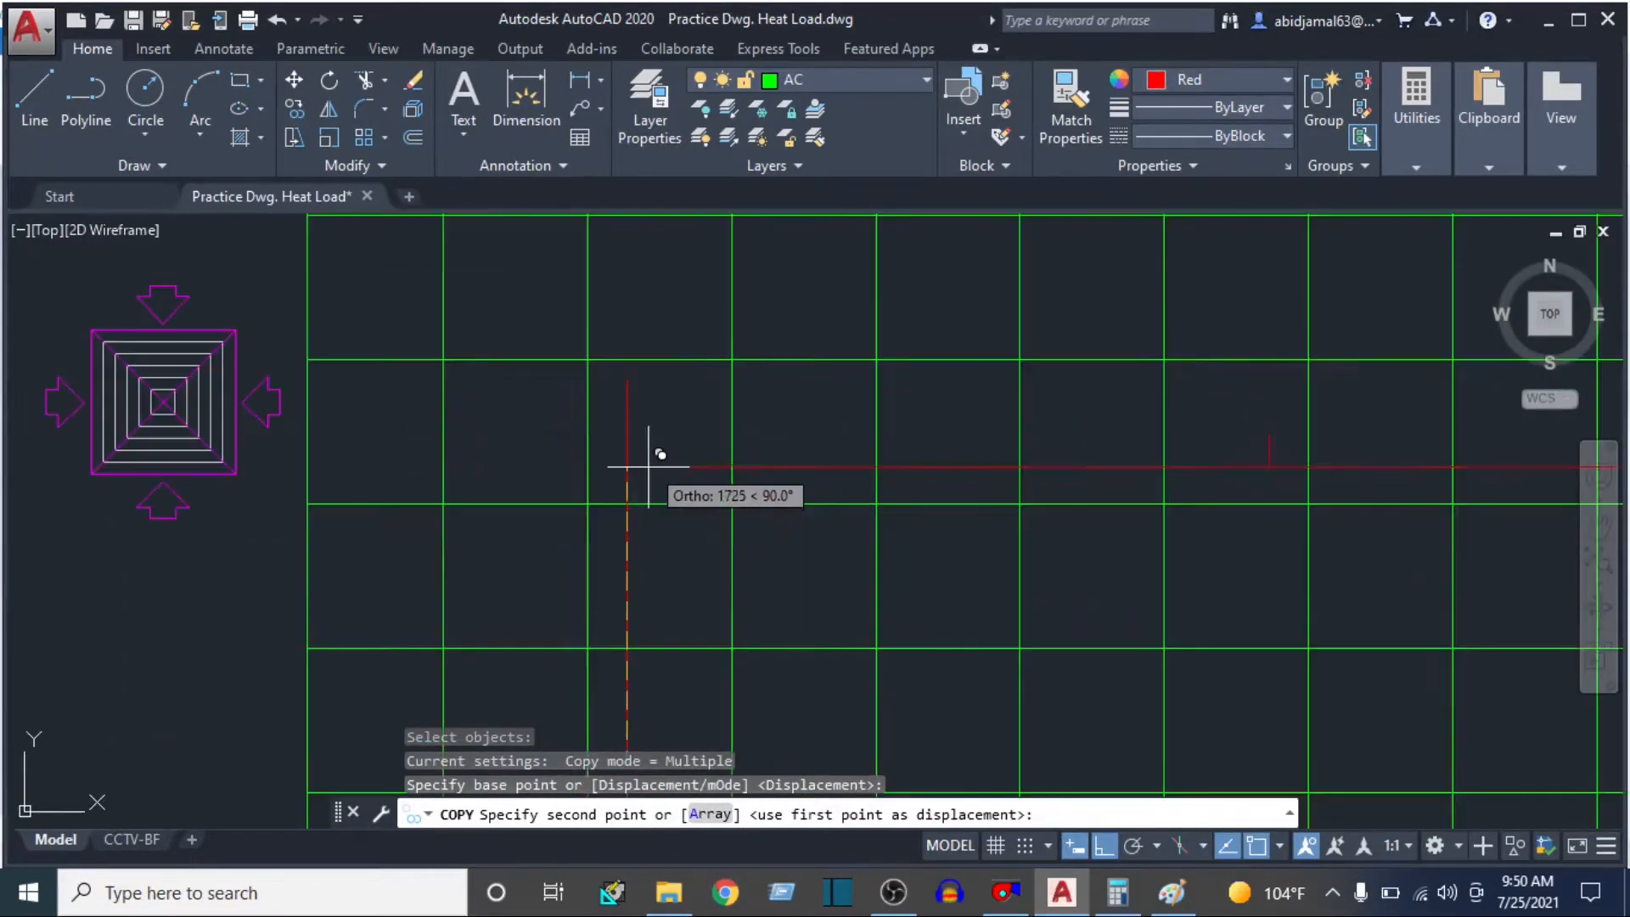
click(645, 367)
key(Escape)
scroll(642, 432, down, 4)
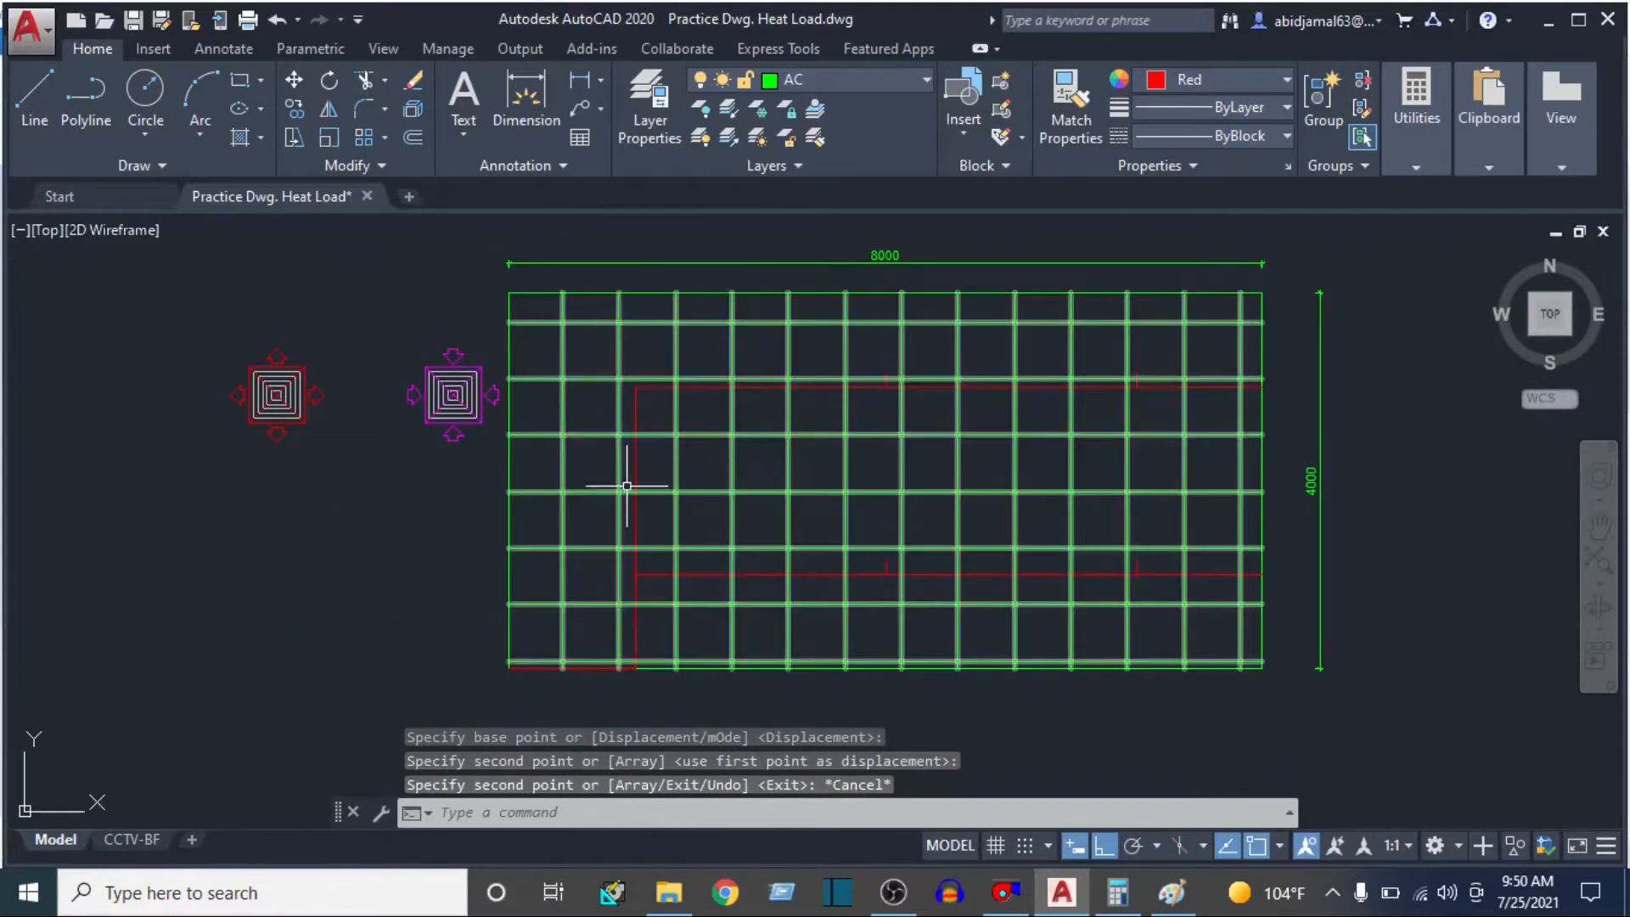
- Erase the vertical lines at the left ends of the two spacing rows and the line along the bottom wall
text(E)
key(Return)
scroll(636, 473, up, 4)
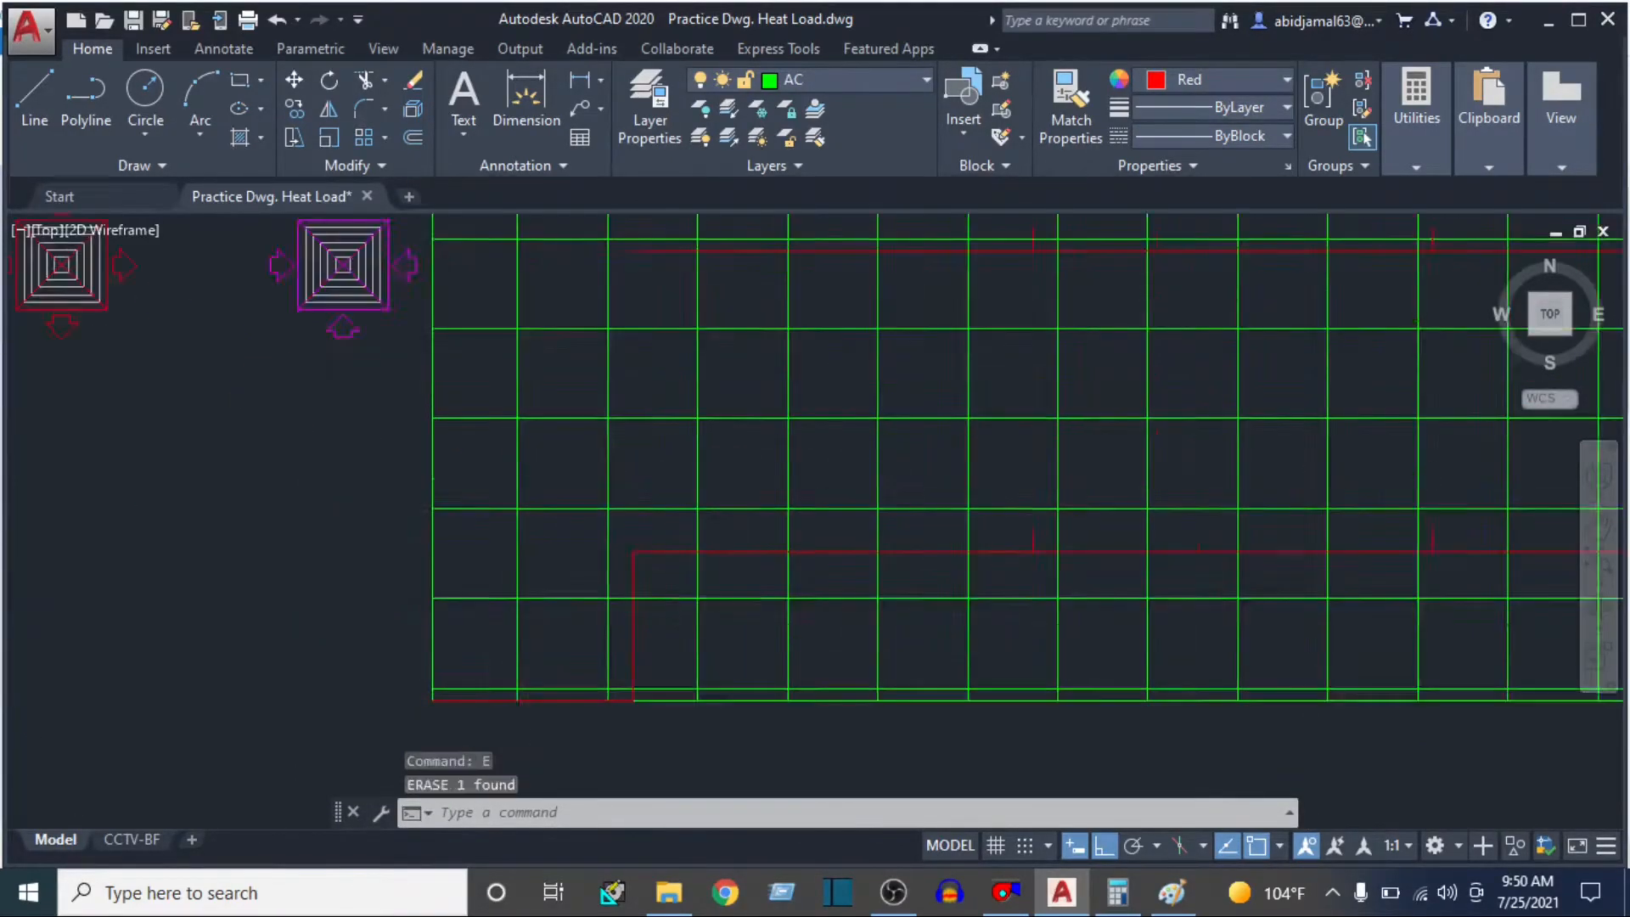
click(649, 613)
click(625, 689)
text(E)
key(Return)
middle_drag(627, 694, 684, 563)
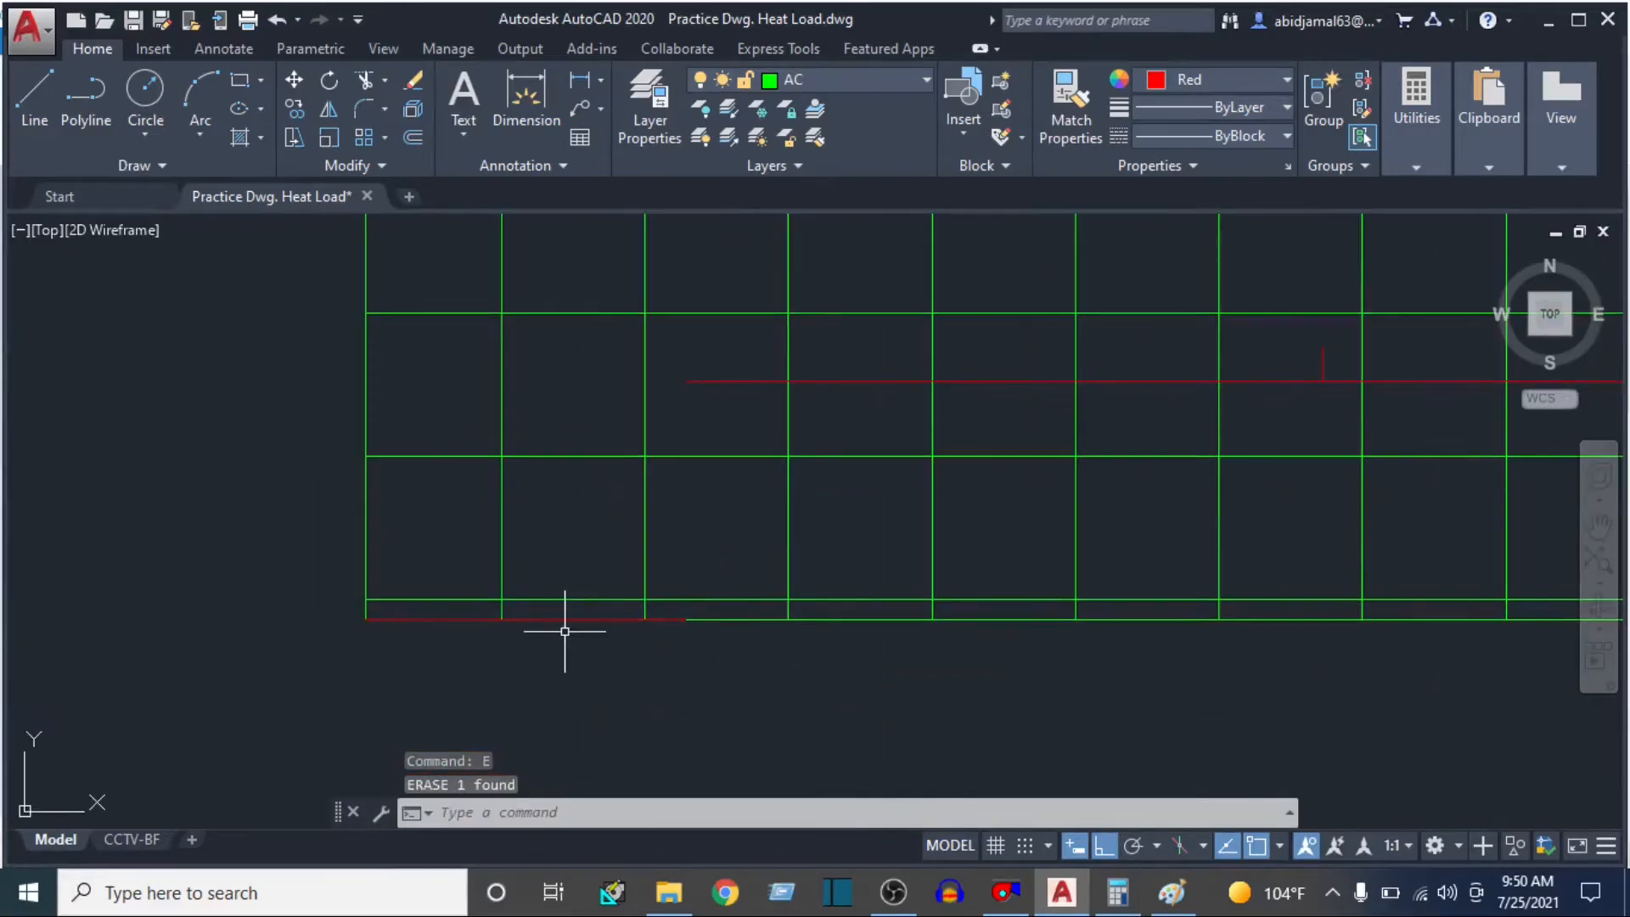
click(562, 620)
scroll(577, 654, down, 5)
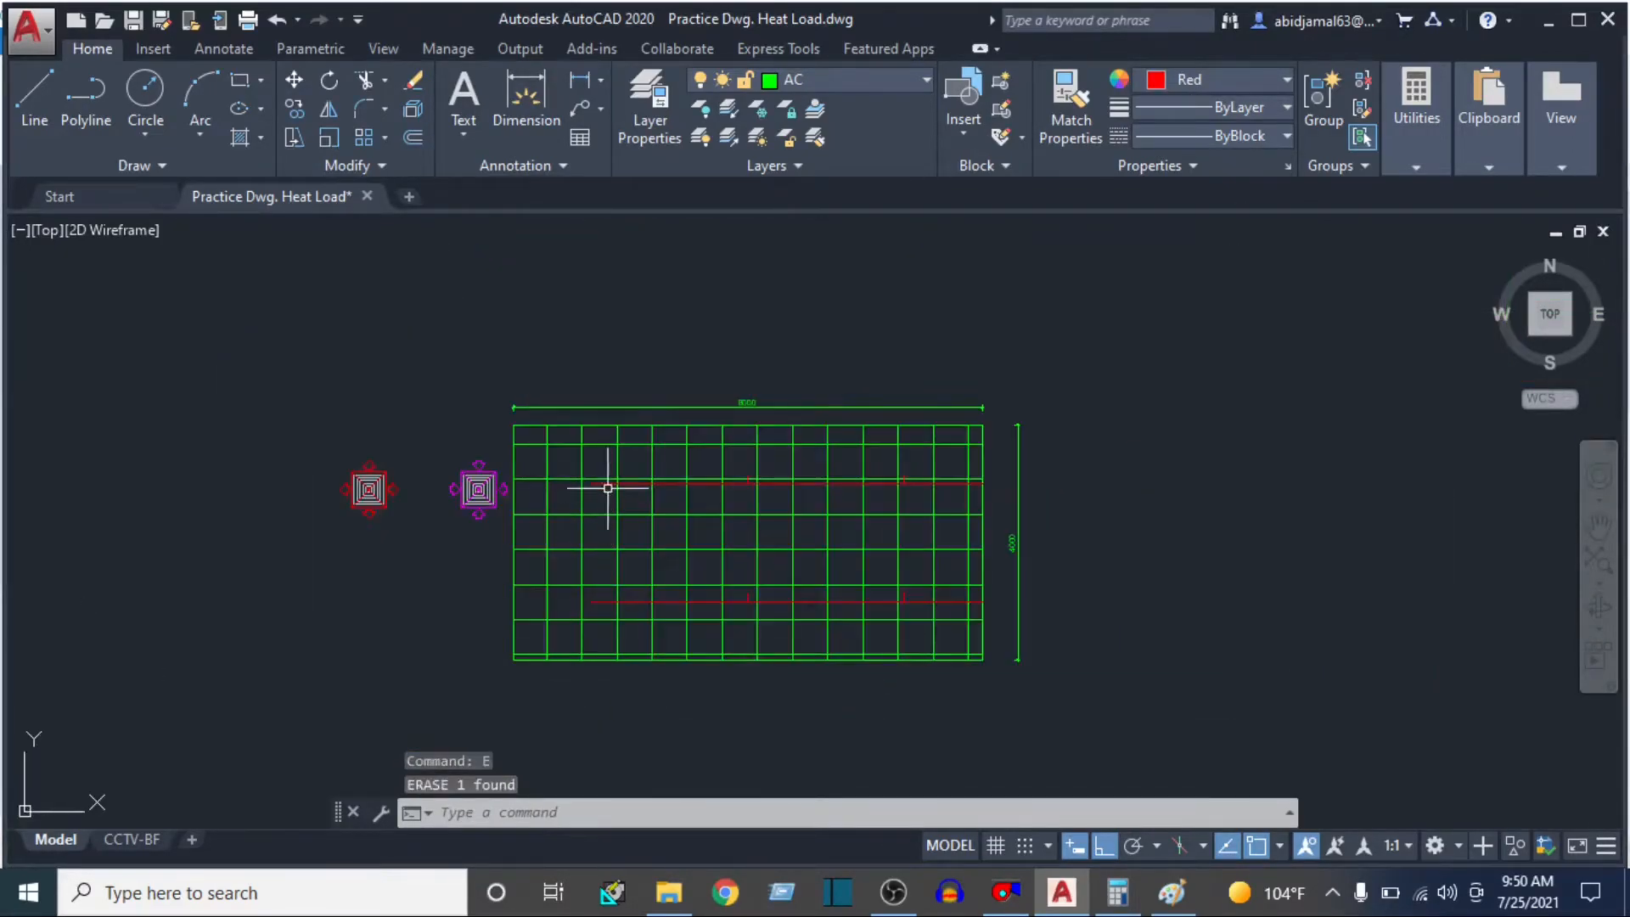
- Erase the segments between the last tick and the right wall in both spacing rows
scroll(918, 426, up, 6)
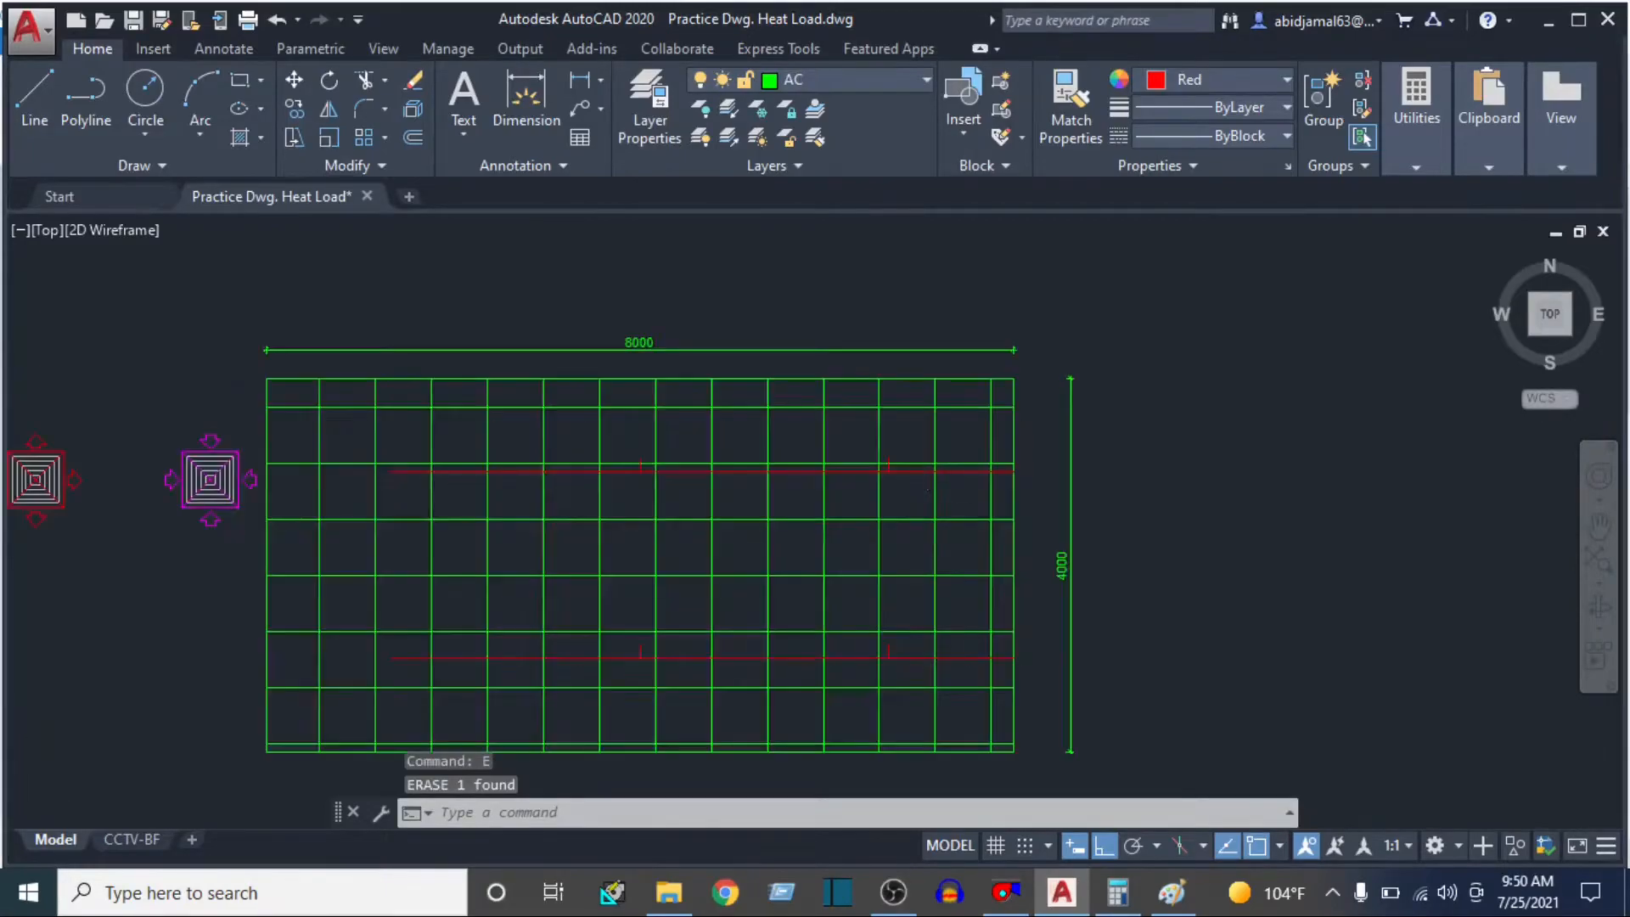
click(913, 422)
middle_drag(902, 619, 965, 328)
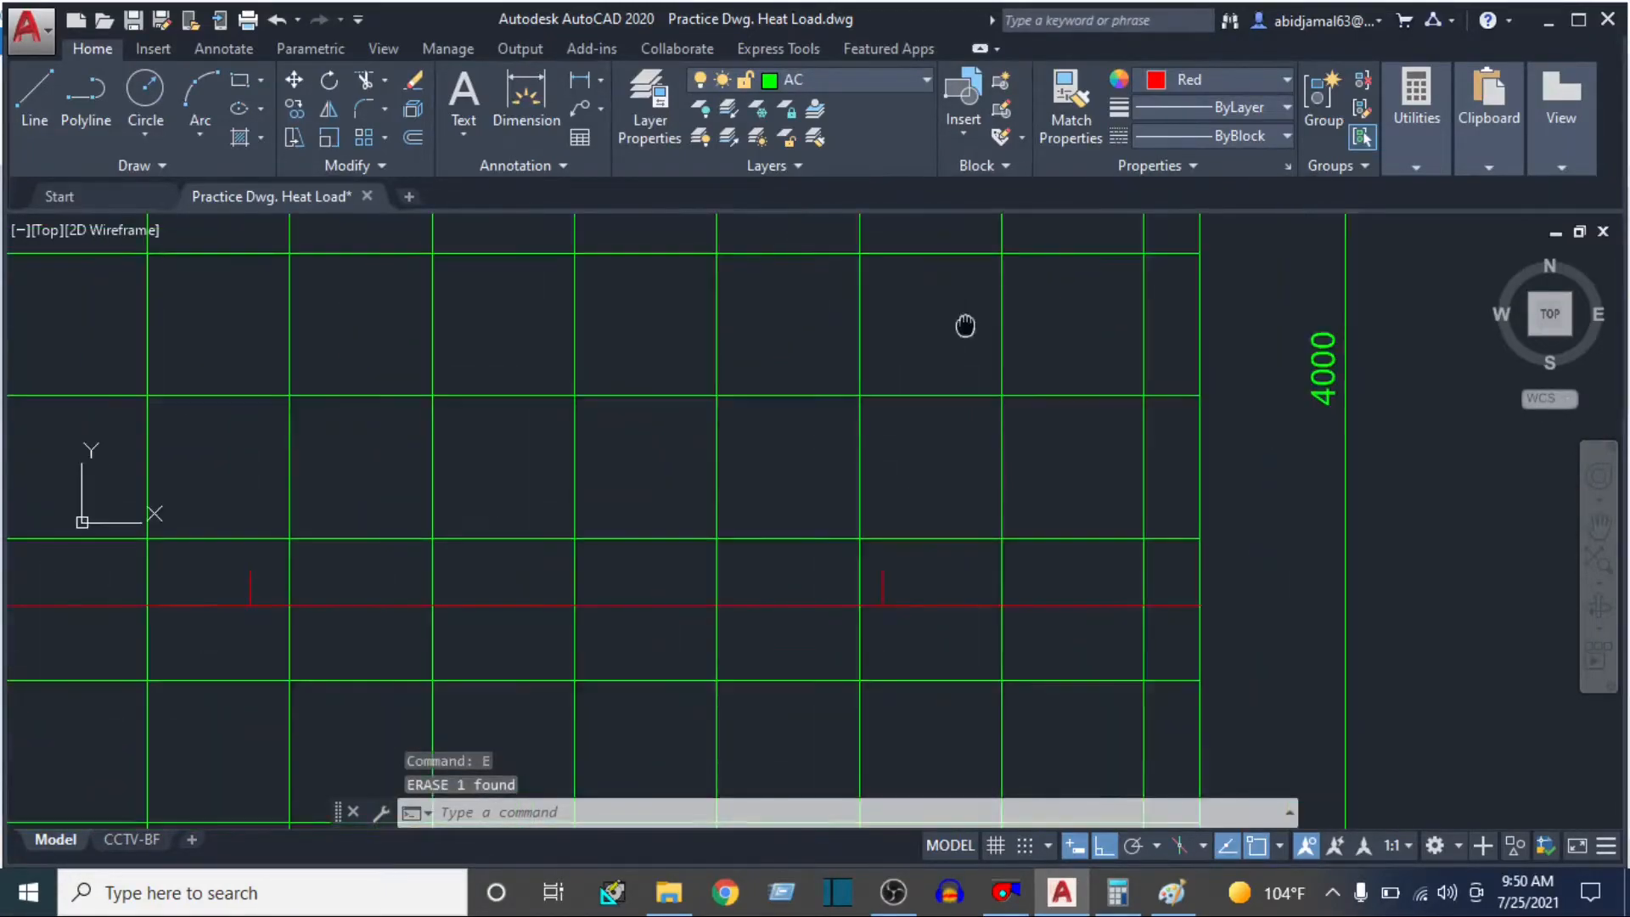
click(951, 603)
scroll(957, 595, down, 6)
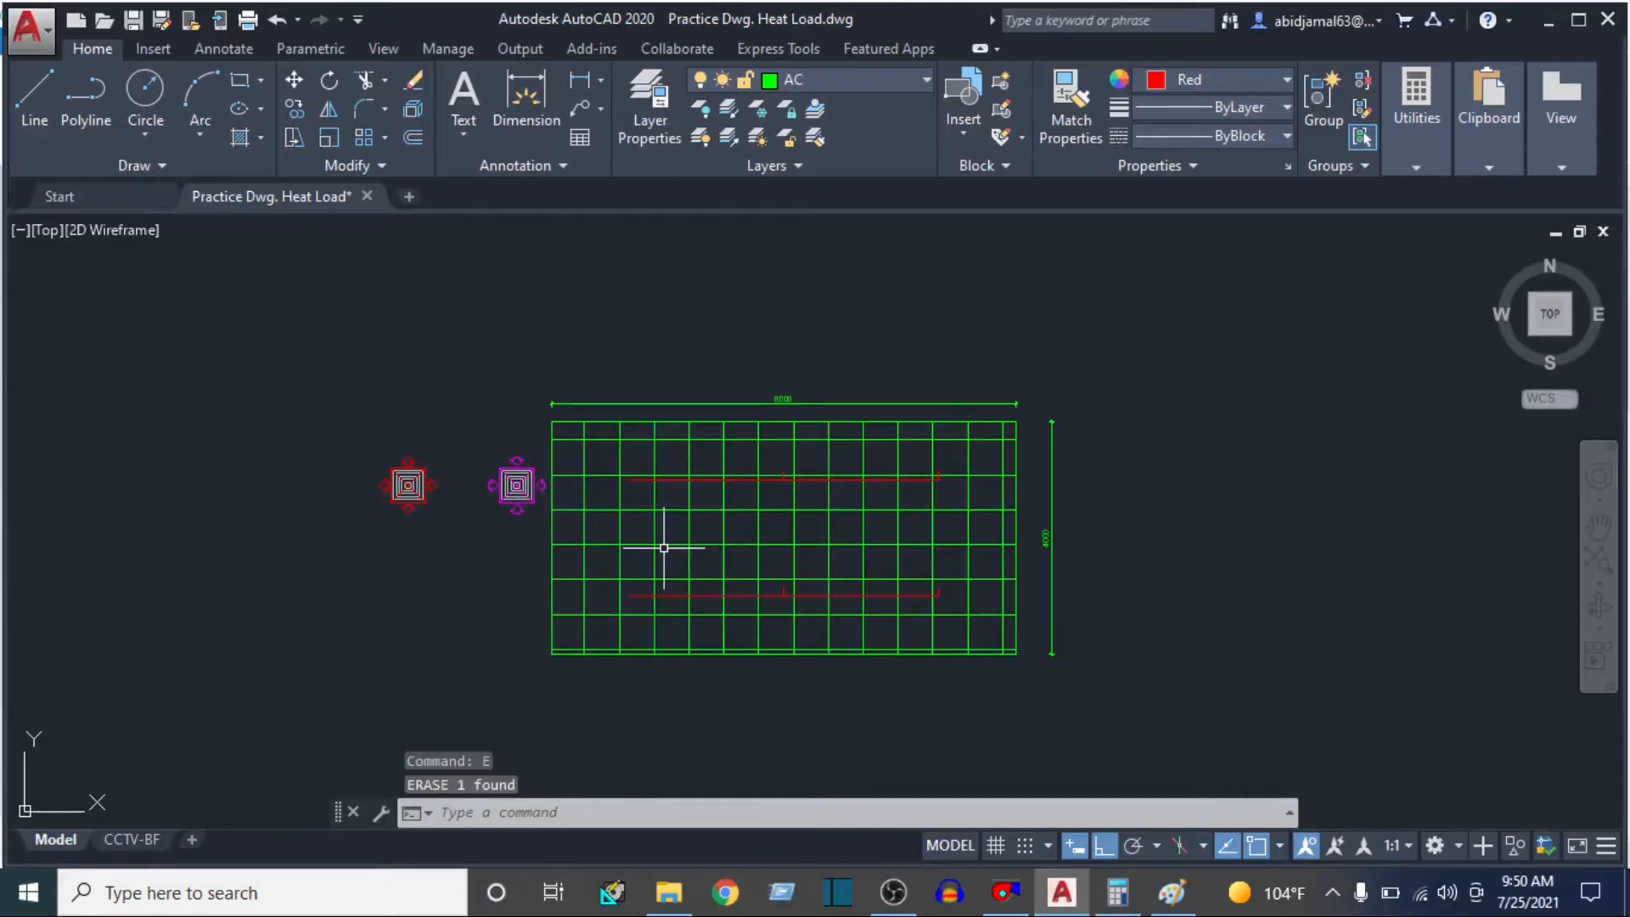
- Switch to Paint to review the sketched supply and return diffuser arrangement, and return to AutoCAD
click(1163, 891)
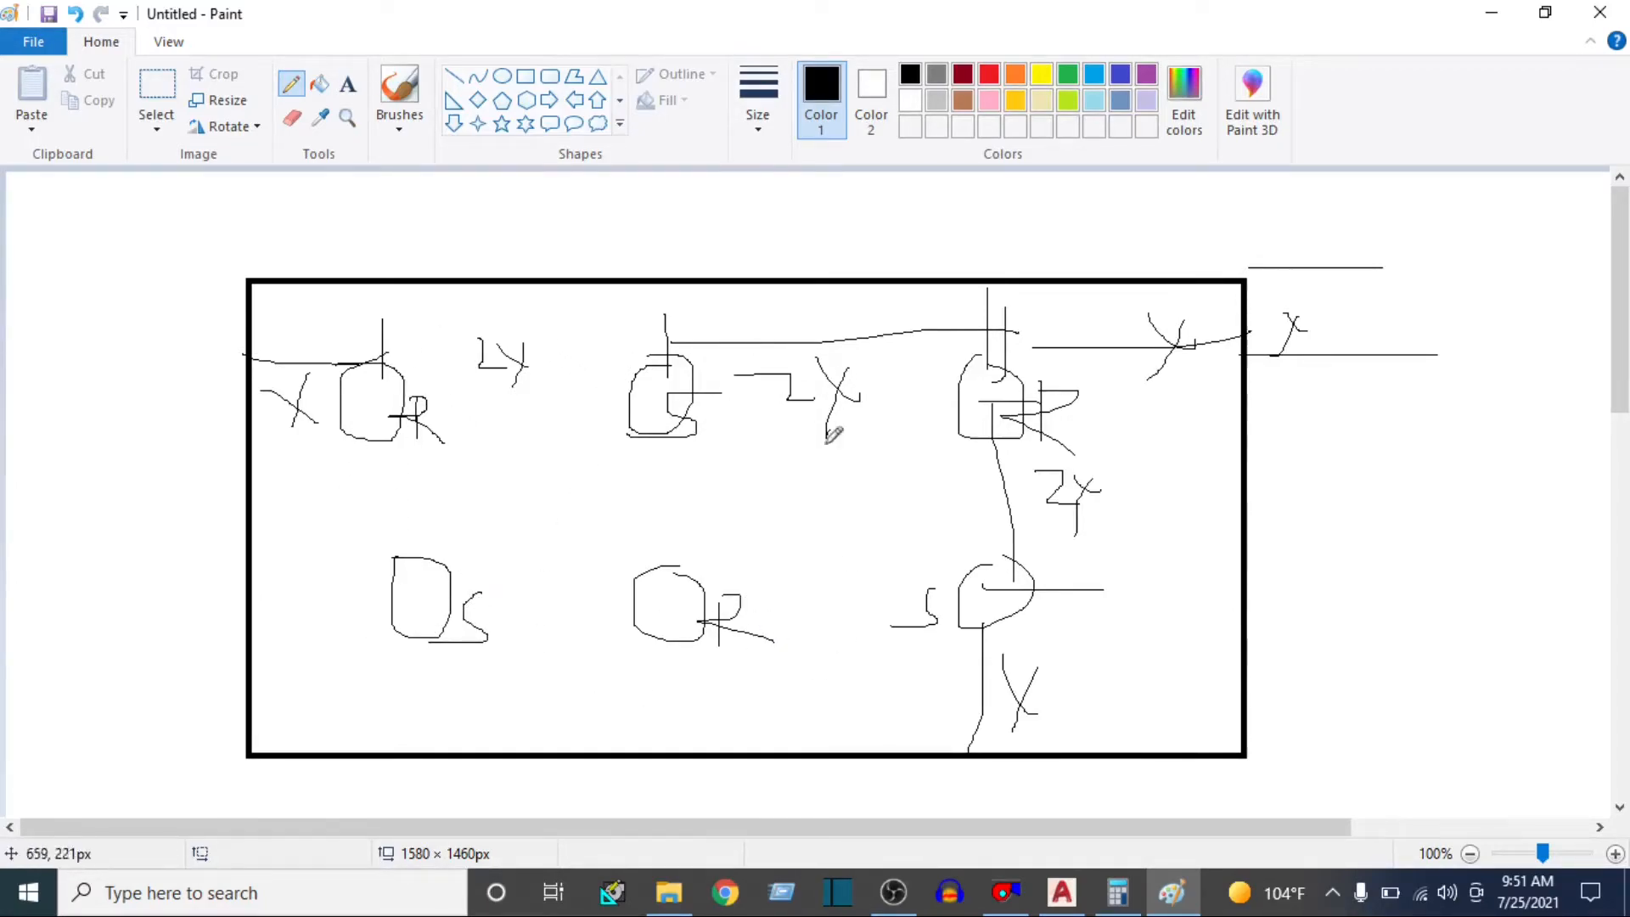
click(1061, 893)
- Copy the magenta diffuser from its centre to the left end of the upper spacing row
text(C)
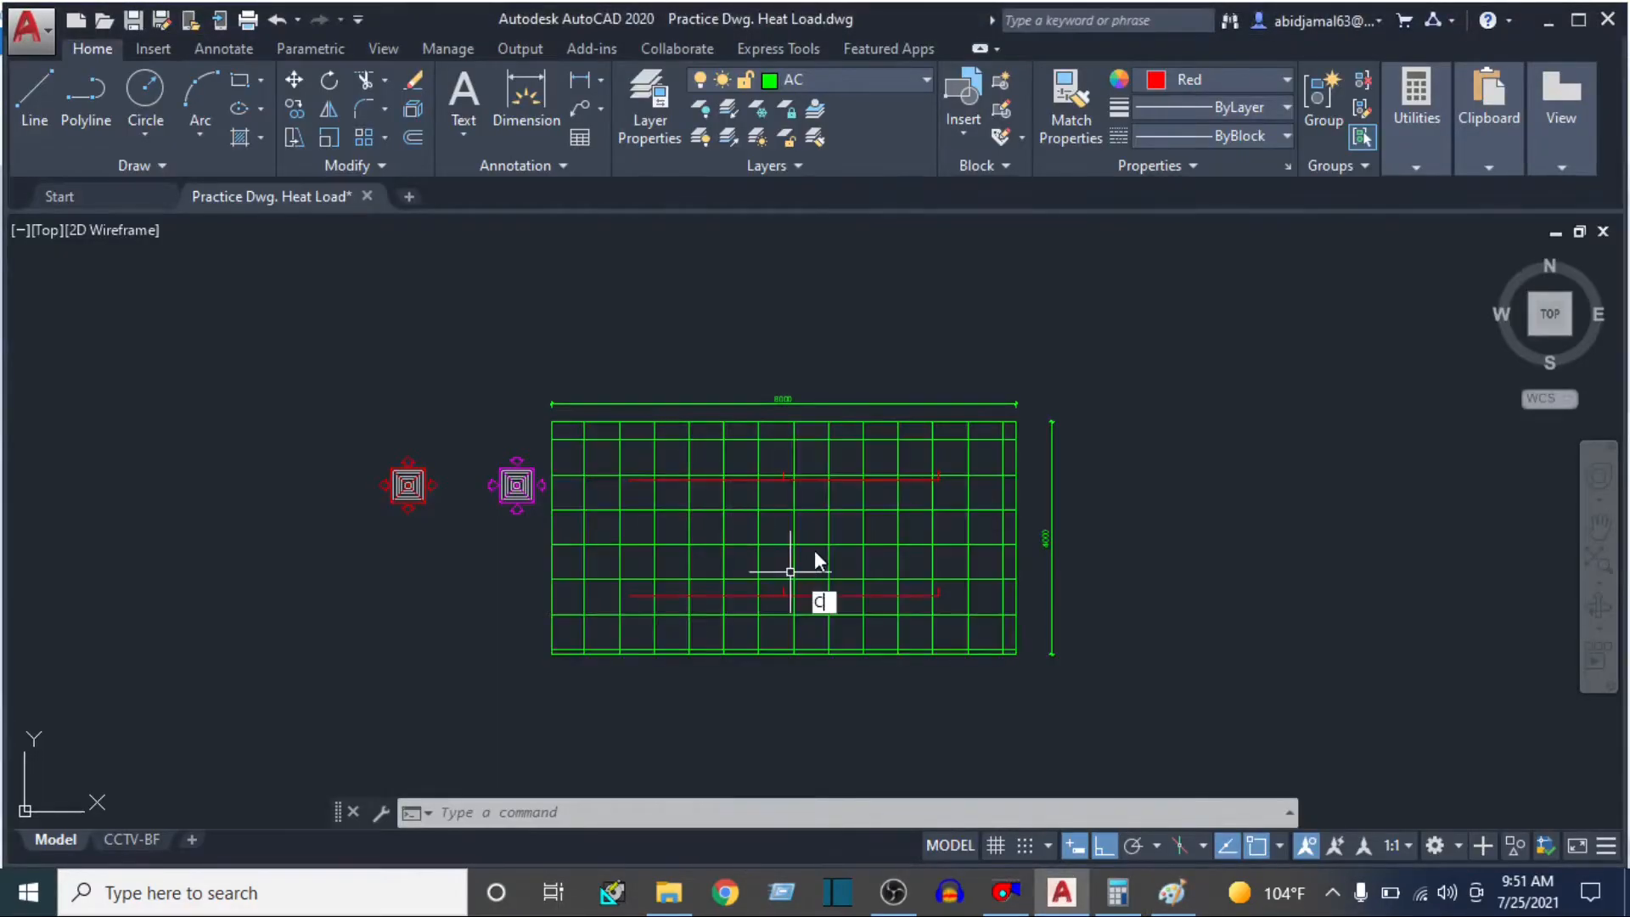
text(O)
key(Return)
scroll(522, 492, up, 4)
click(548, 416)
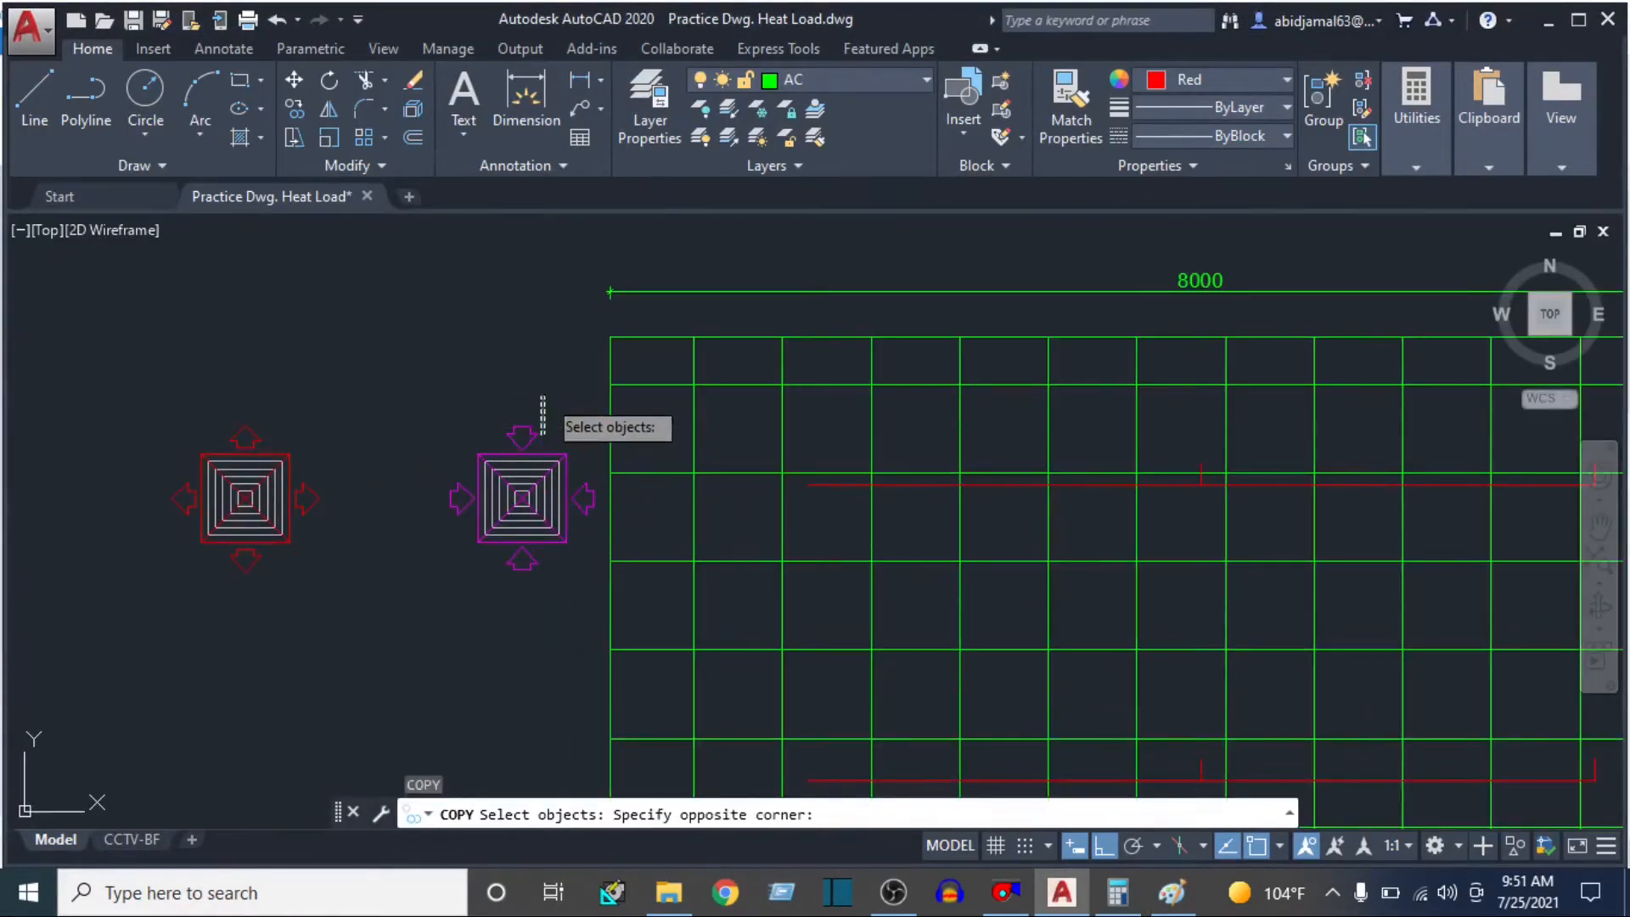
click(527, 525)
scroll(528, 522, up, 8)
key(Return)
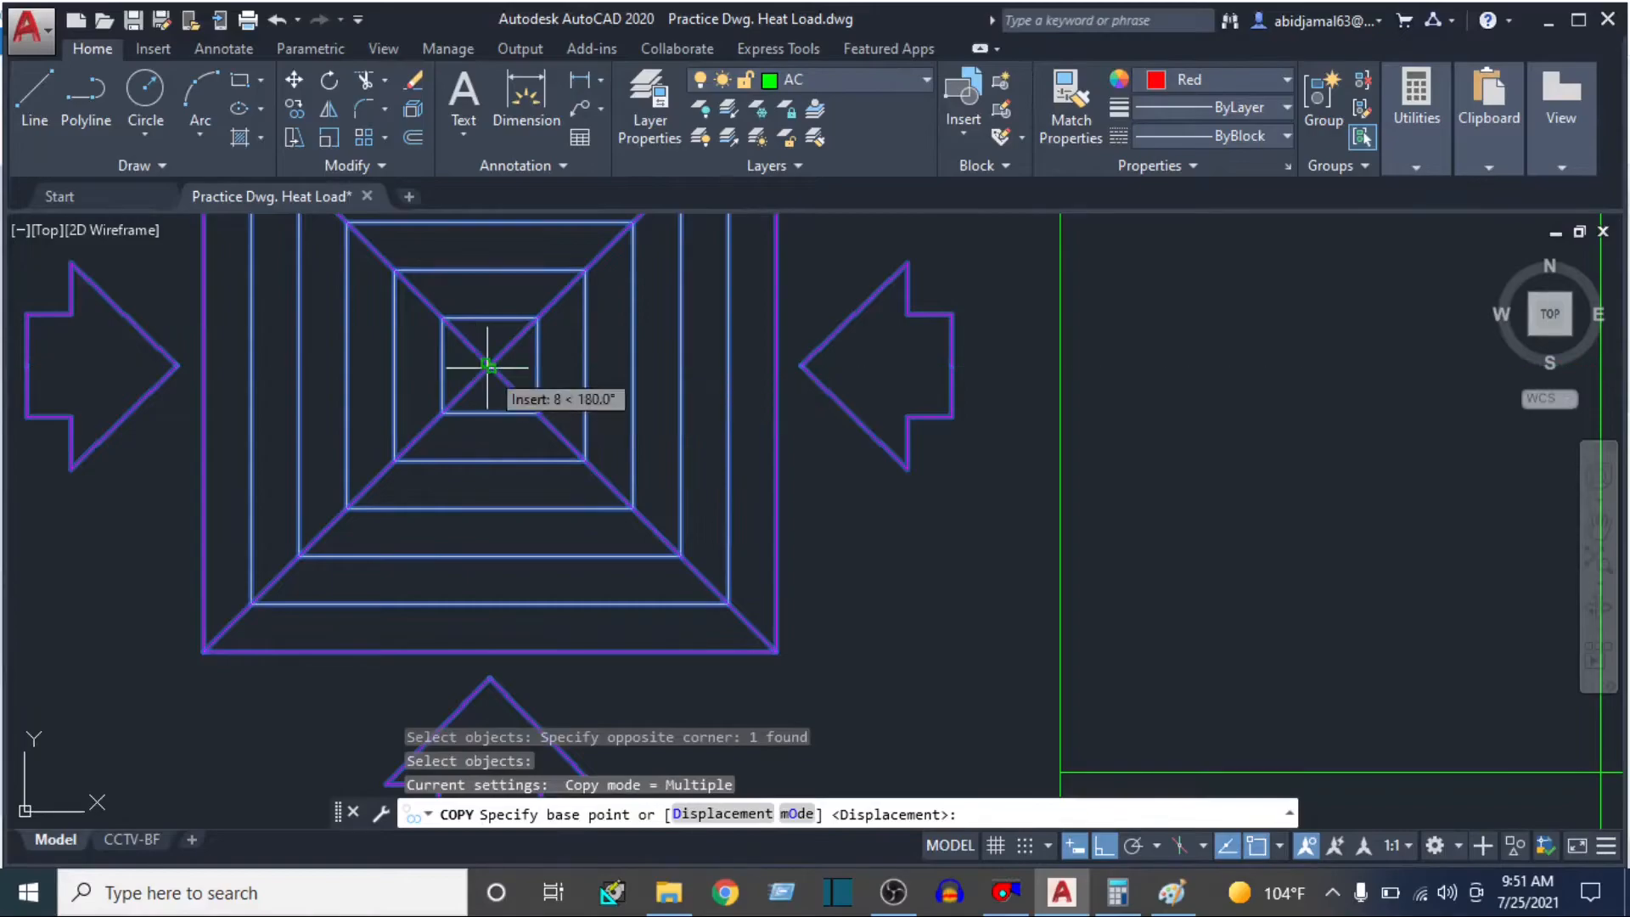
click(487, 367)
scroll(441, 527, down, 4)
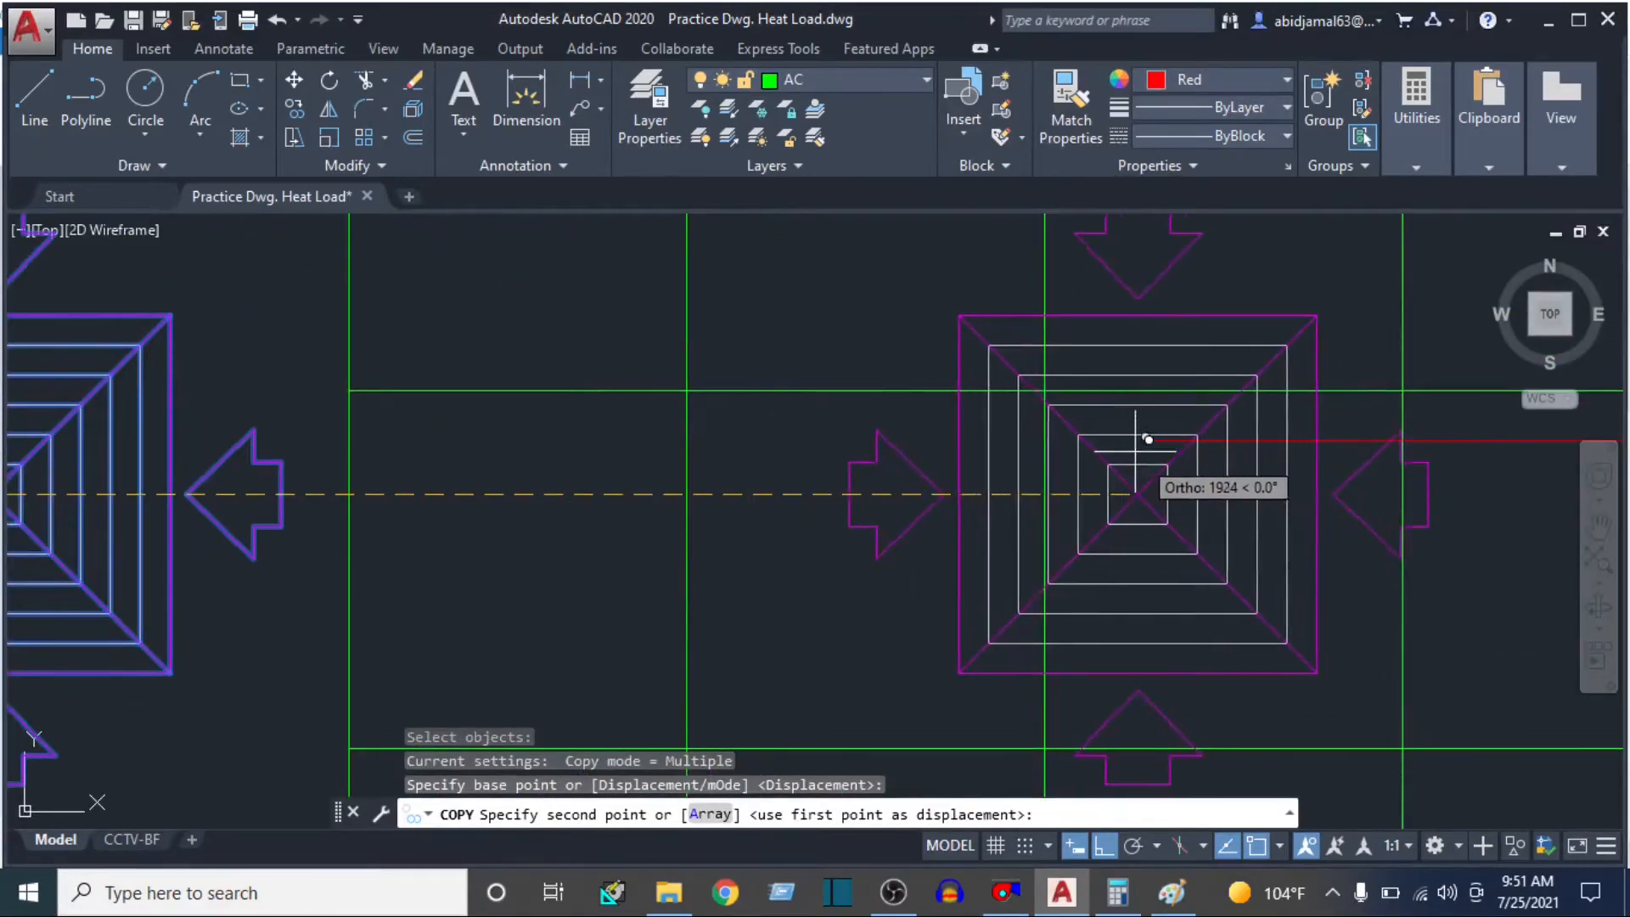
click(1150, 439)
- Place two more copies of the magenta diffuser at the upper row's right tick and the lower row's middle tick
scroll(1154, 439, down, 5)
middle_drag(1172, 619, 538, 589)
scroll(1252, 465, up, 8)
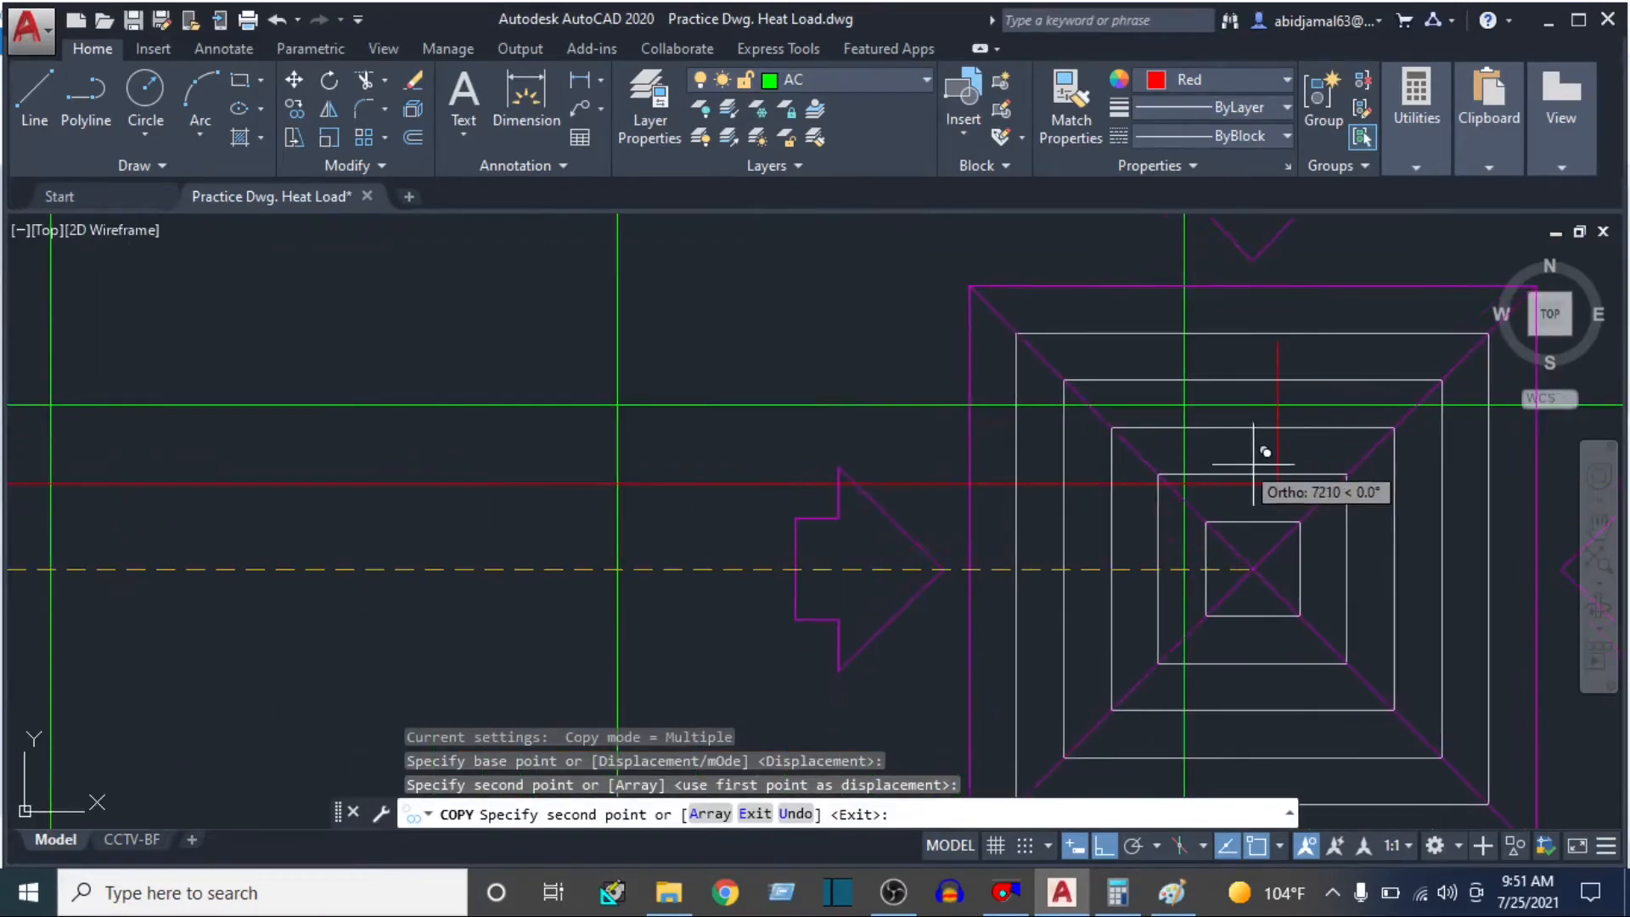
click(1278, 483)
scroll(1228, 593, down, 4)
middle_drag(1227, 593, 1180, 301)
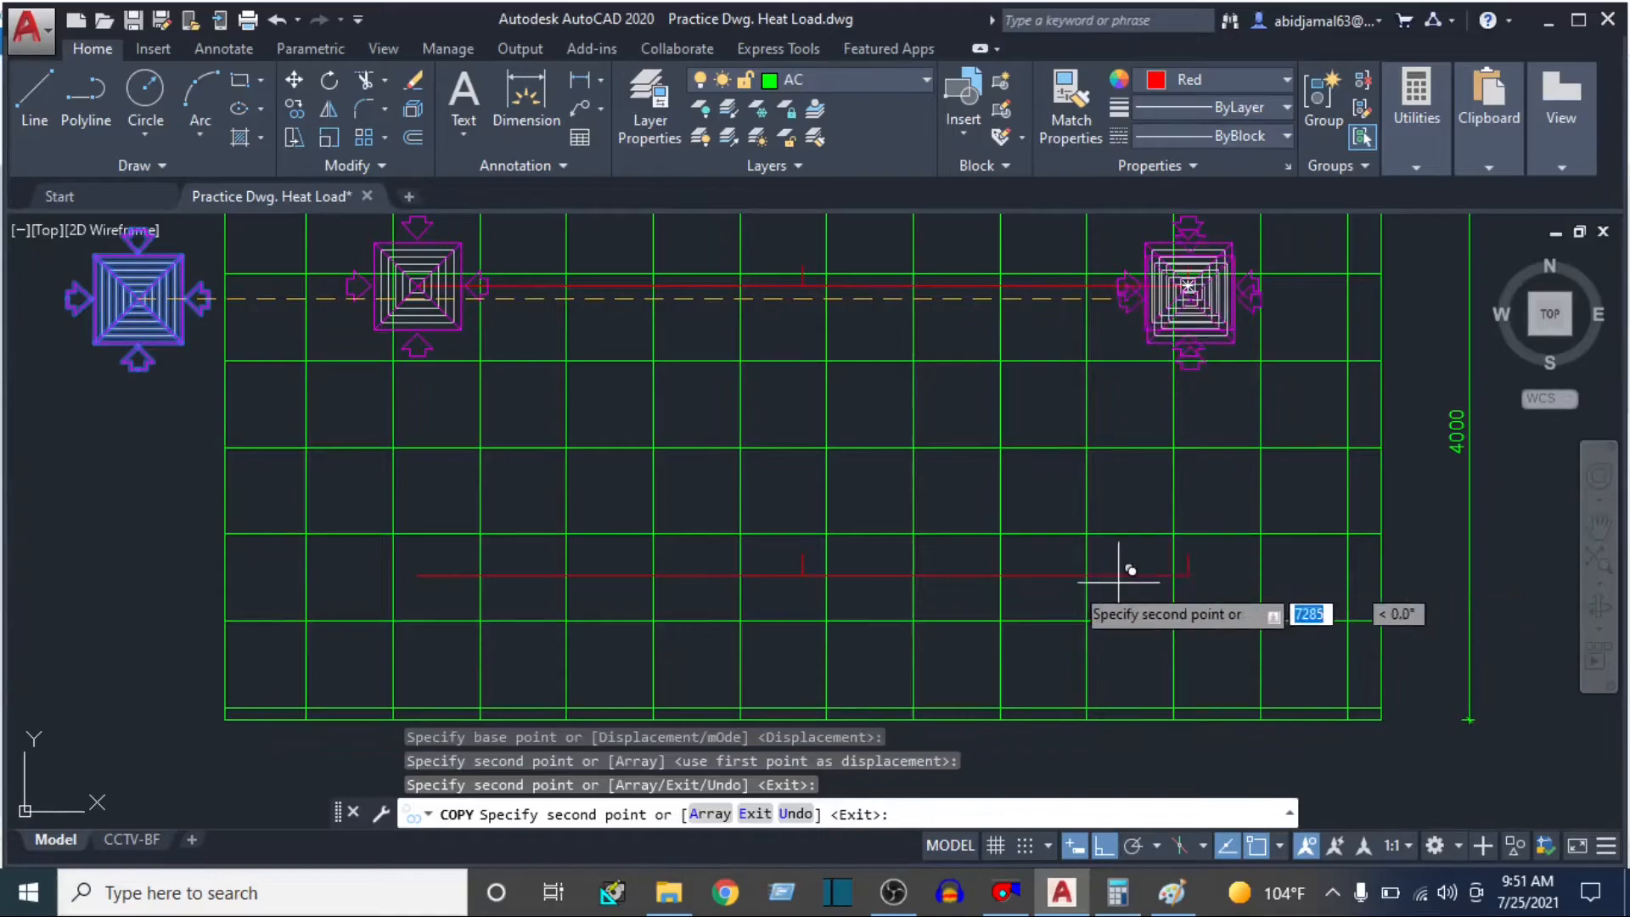
scroll(793, 557, up, 4)
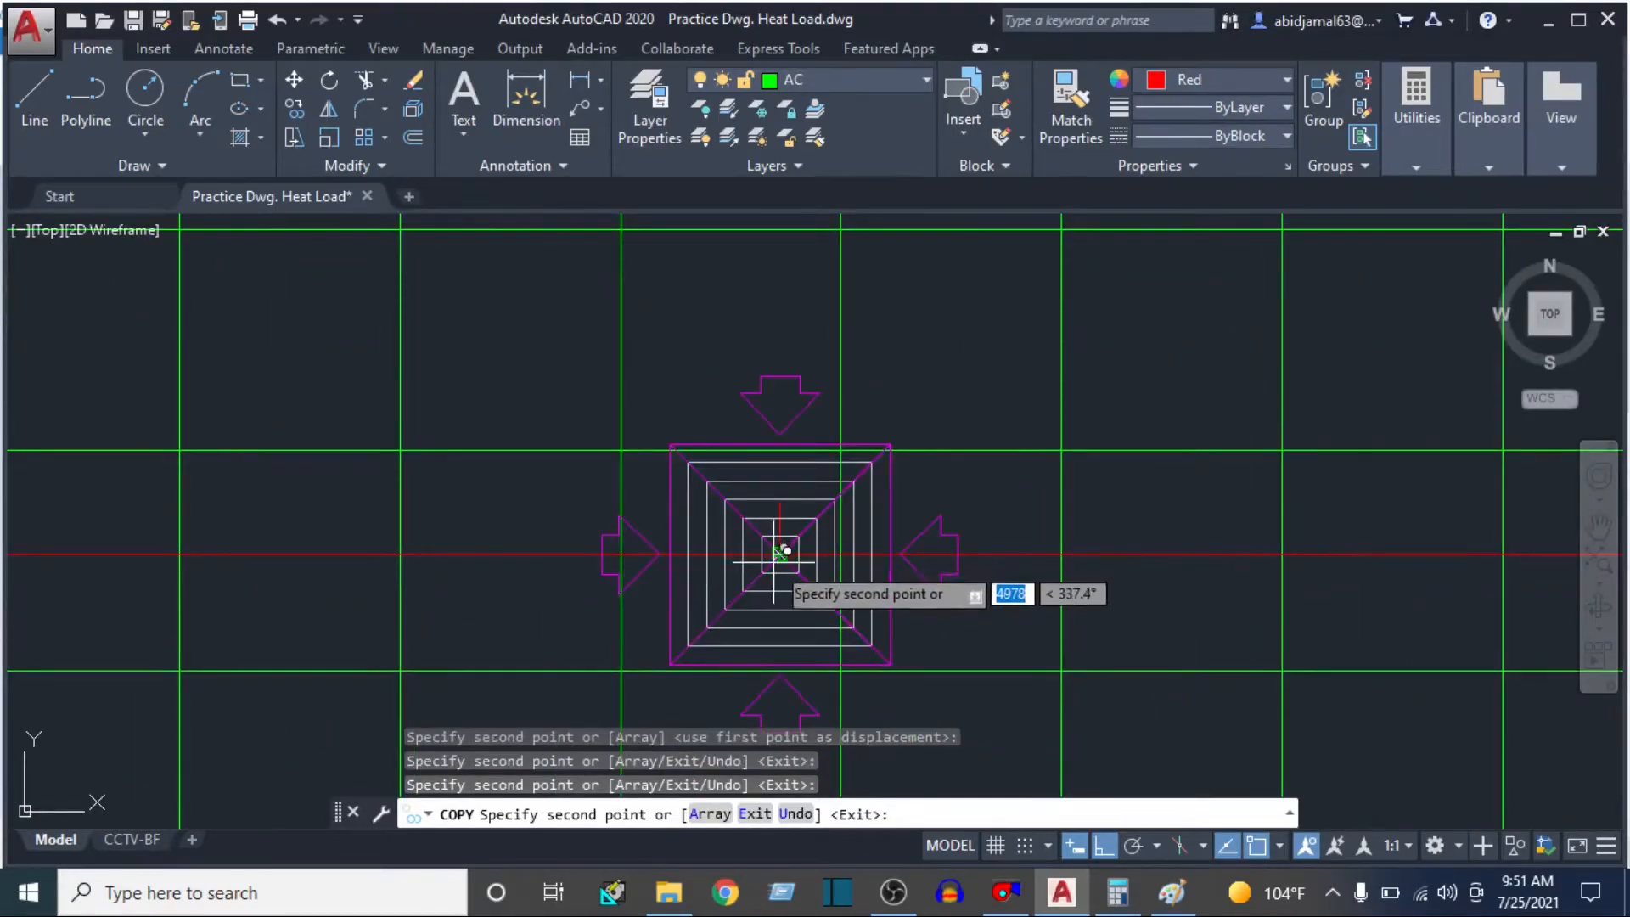
click(784, 550)
scroll(783, 550, down, 4)
key(Escape)
key(Escape)
- Copy the red diffuser from its centre to the left end of the lower spacing row
text(co)
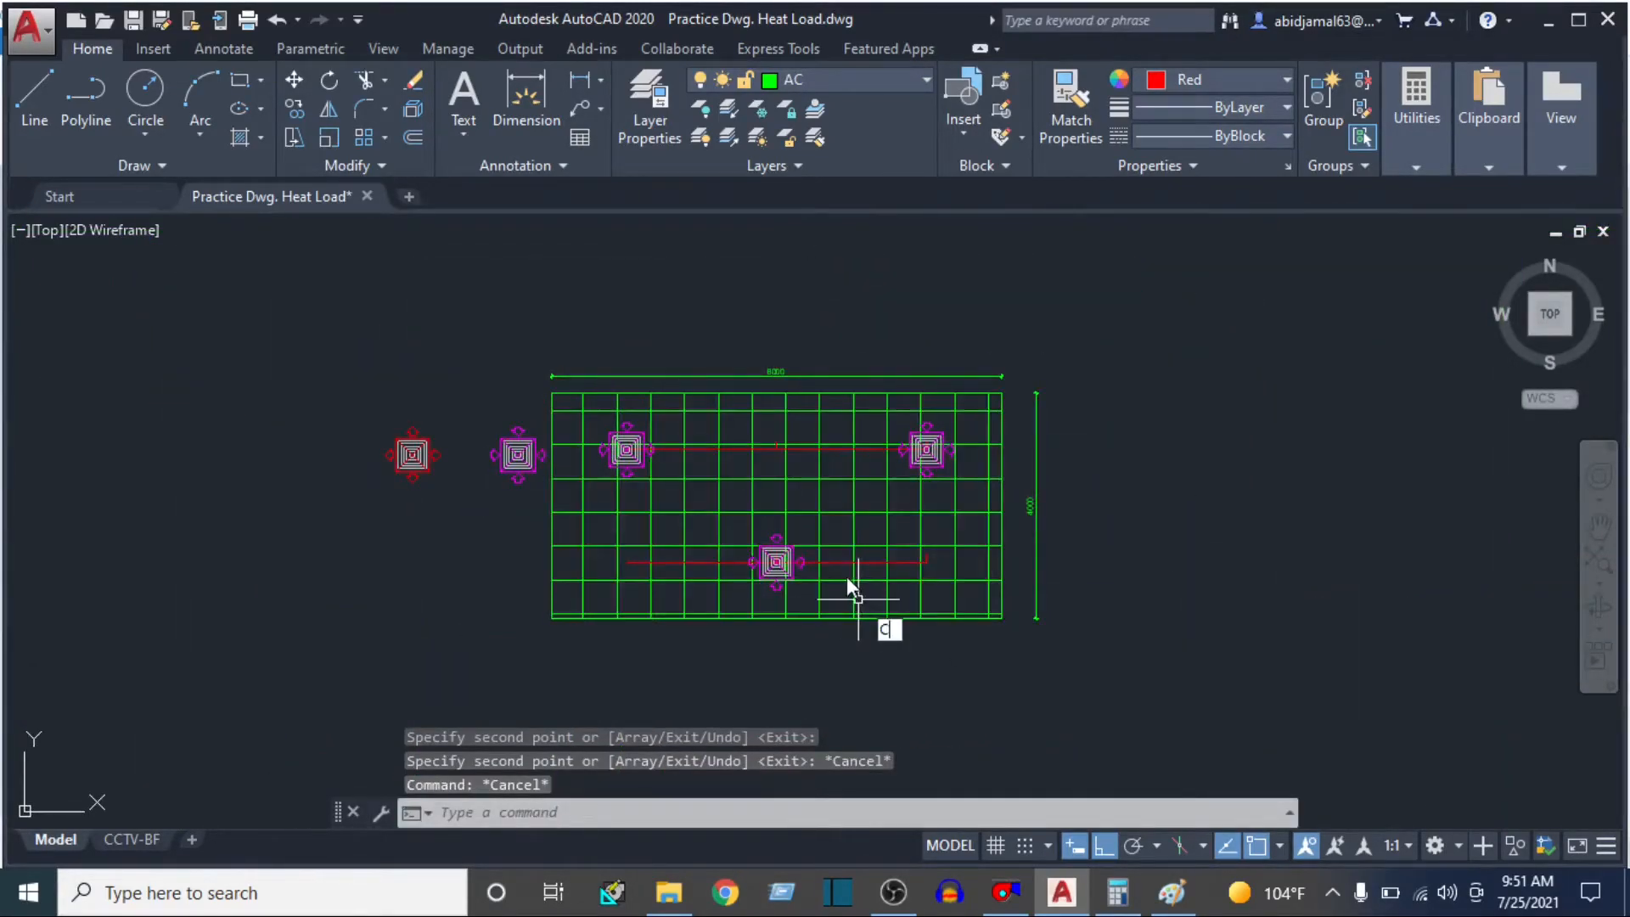
key(Return)
click(436, 396)
click(325, 512)
scroll(522, 467, up, 6)
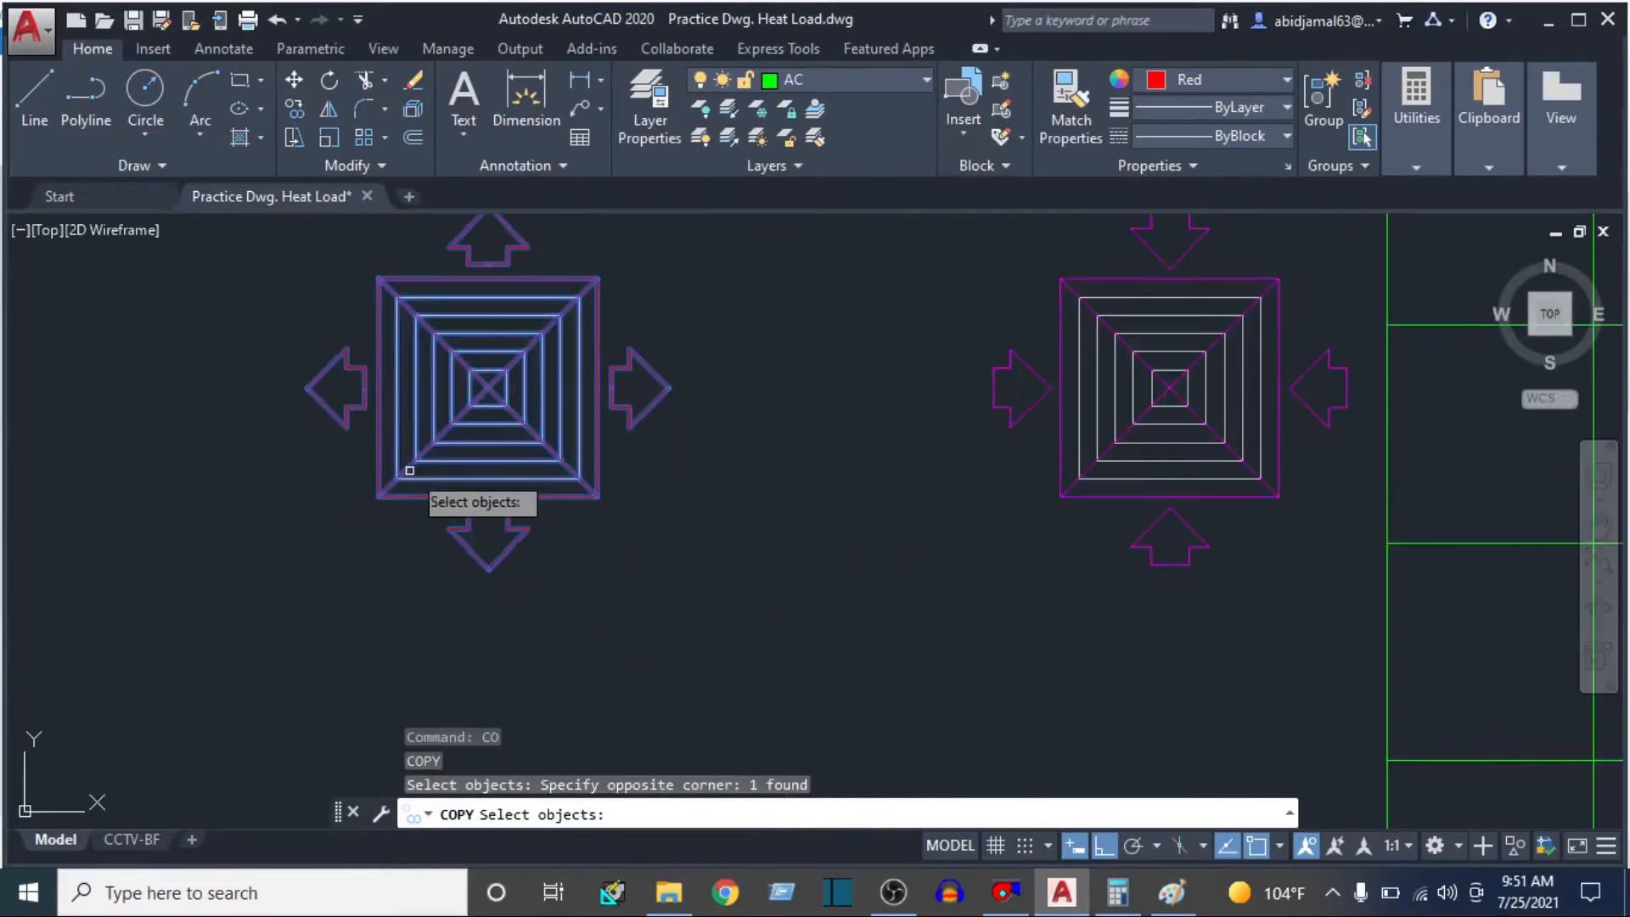
key(Return)
click(486, 387)
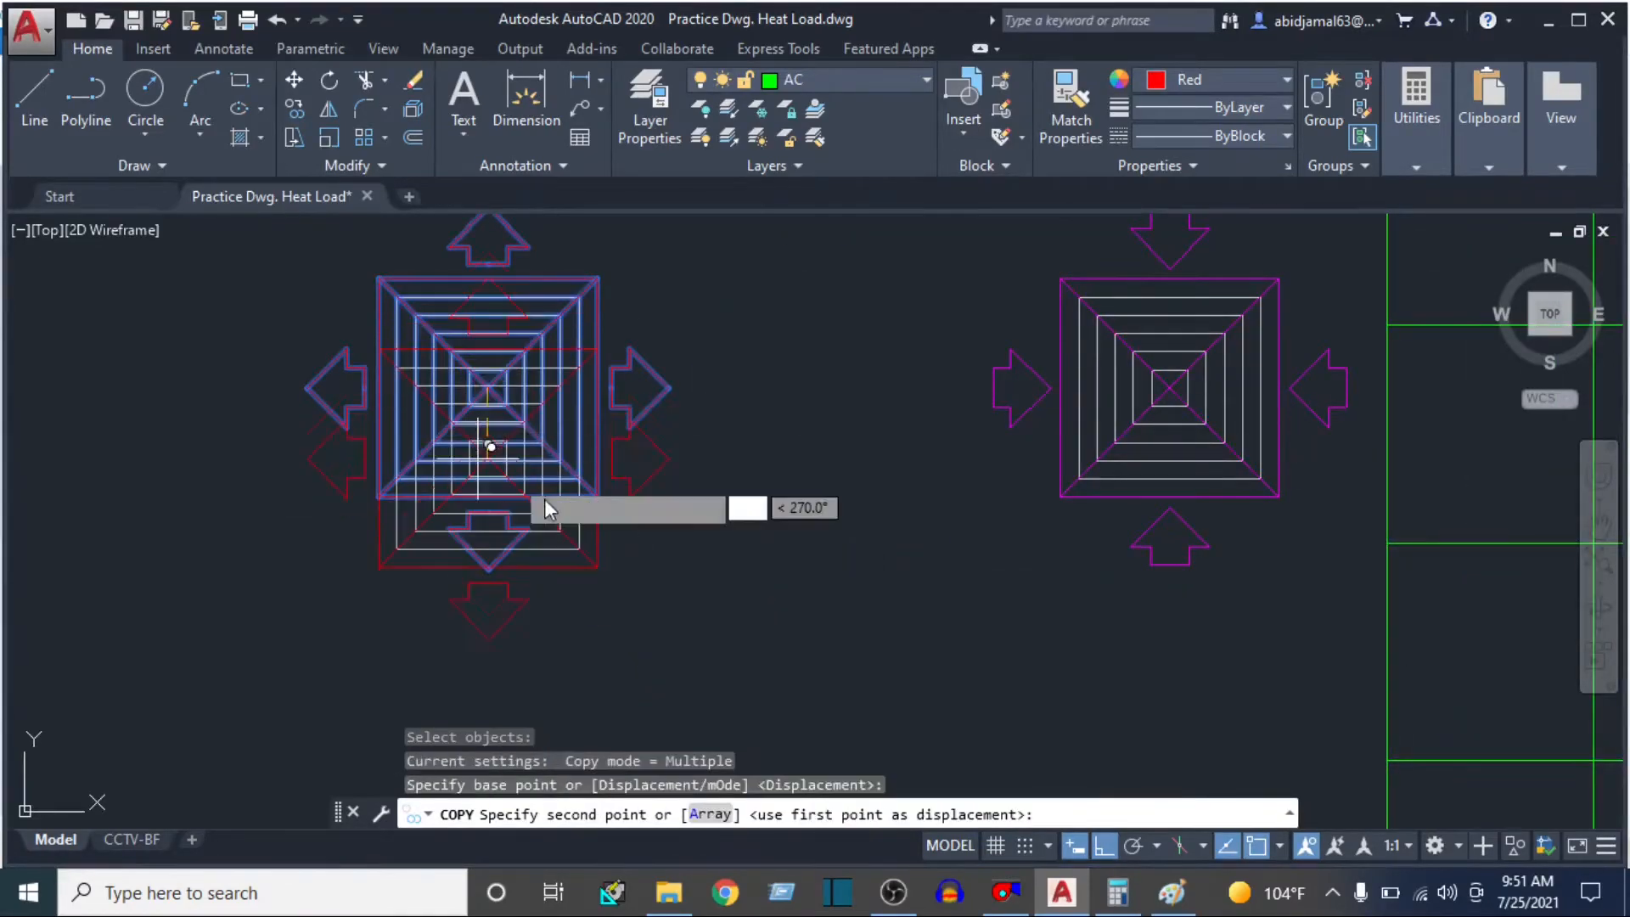
scroll(873, 512, down, 5)
scroll(824, 626, up, 6)
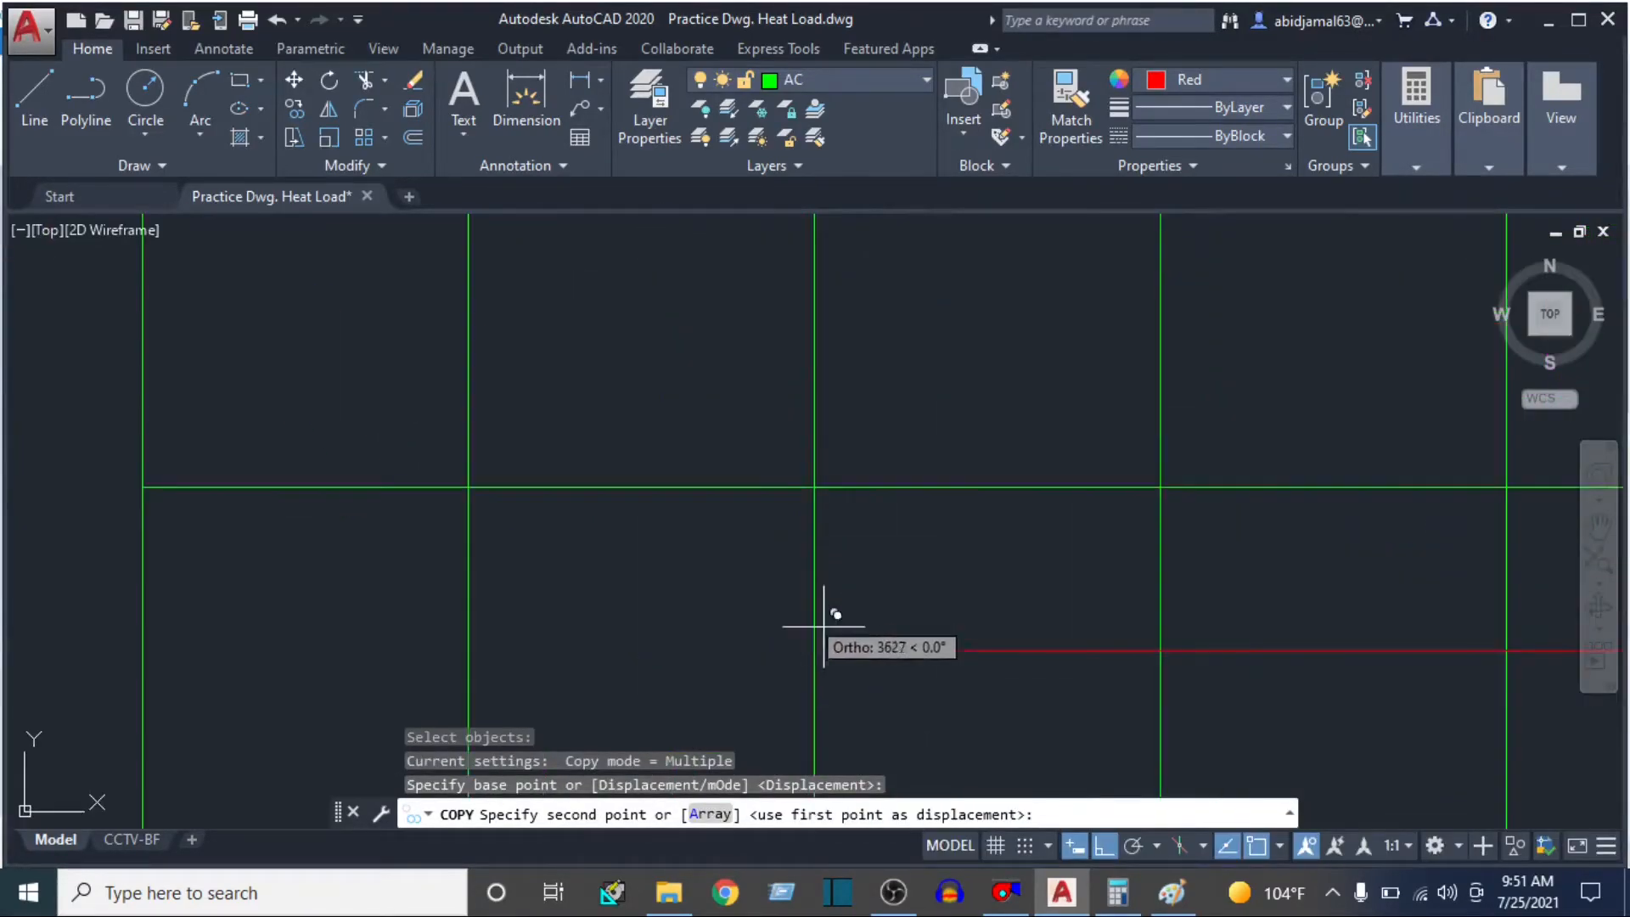
click(903, 649)
- Place two more copies of the red diffuser at the upper row's middle tick and the lower row's right tick
scroll(904, 649, down, 6)
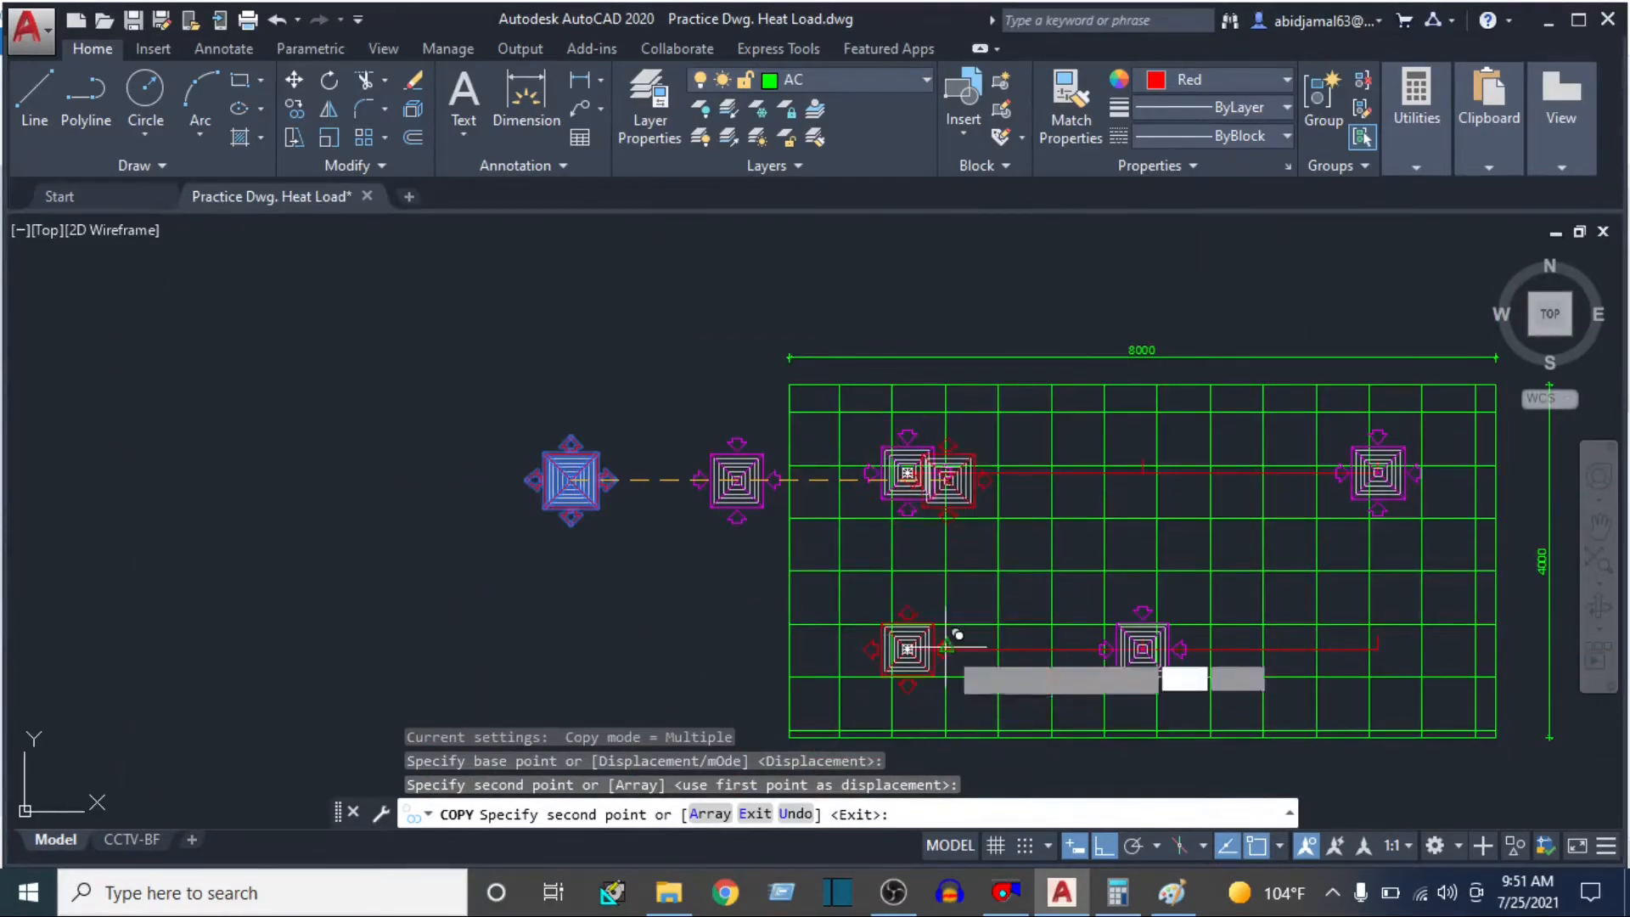
middle_drag(957, 635, 613, 634)
scroll(819, 466, up, 8)
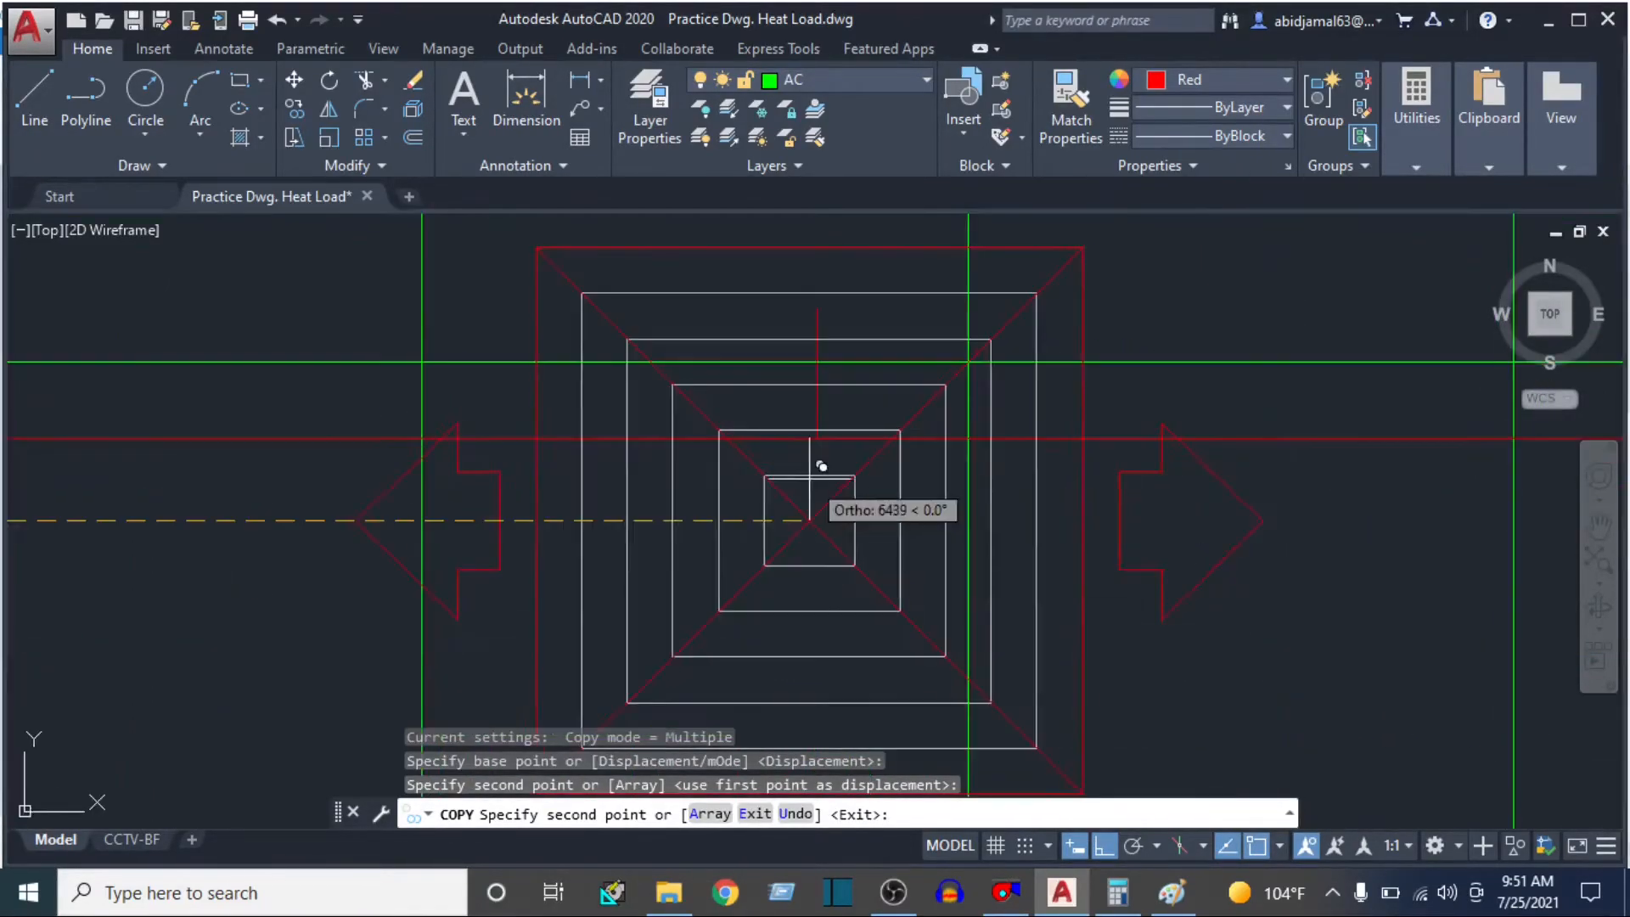
click(830, 435)
scroll(961, 533, down, 8)
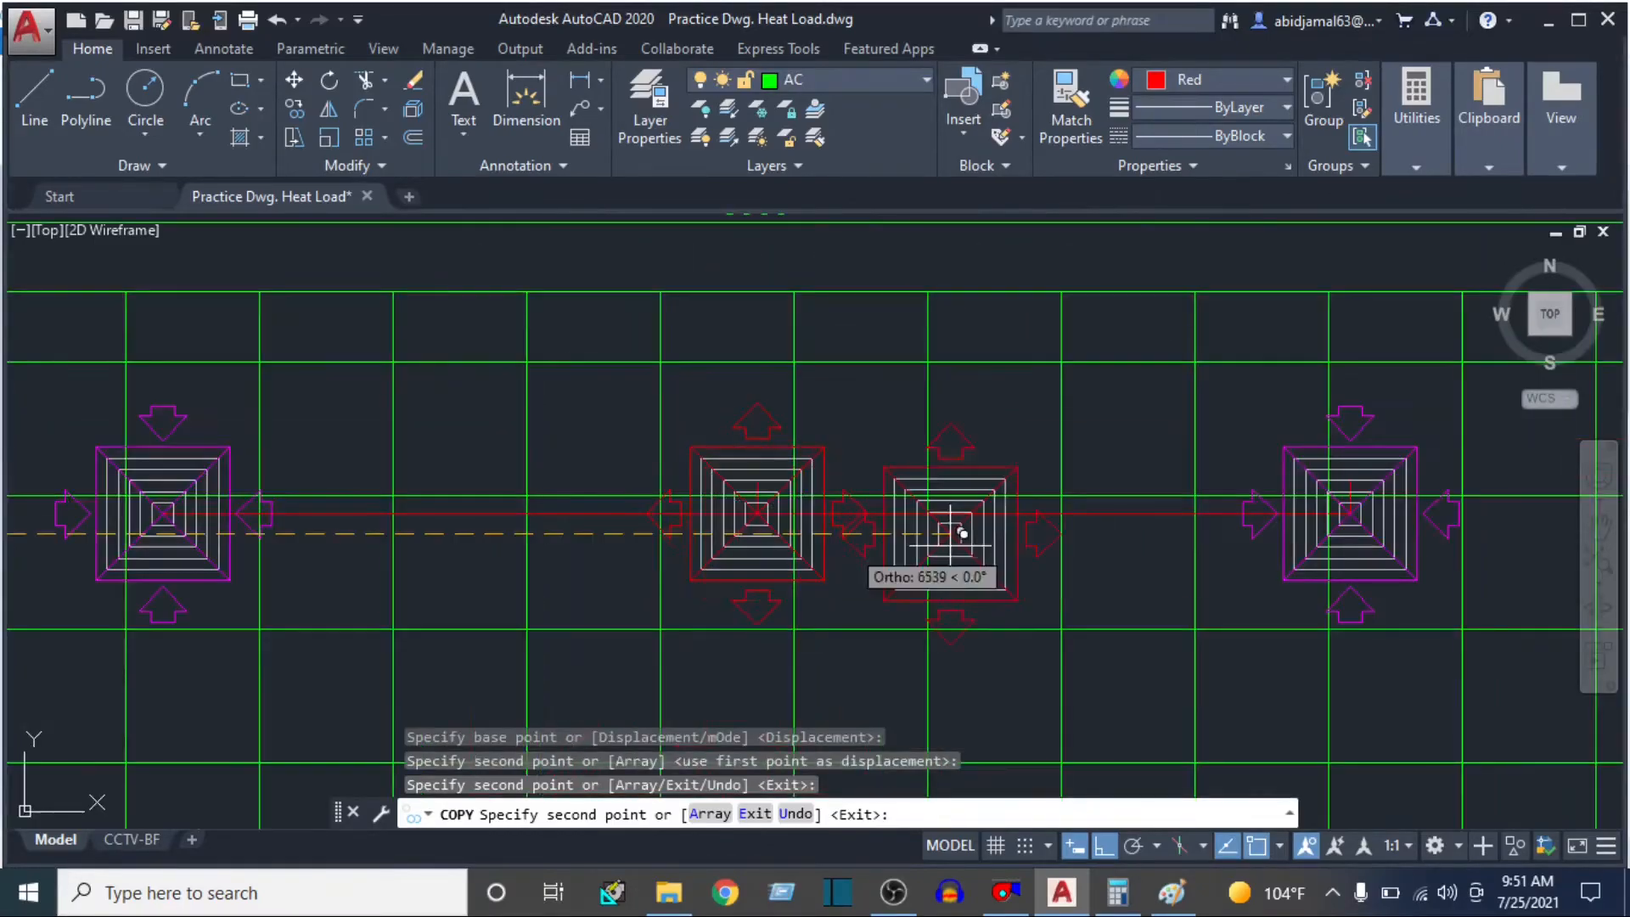
scroll(961, 533, down, 4)
scroll(909, 590, up, 8)
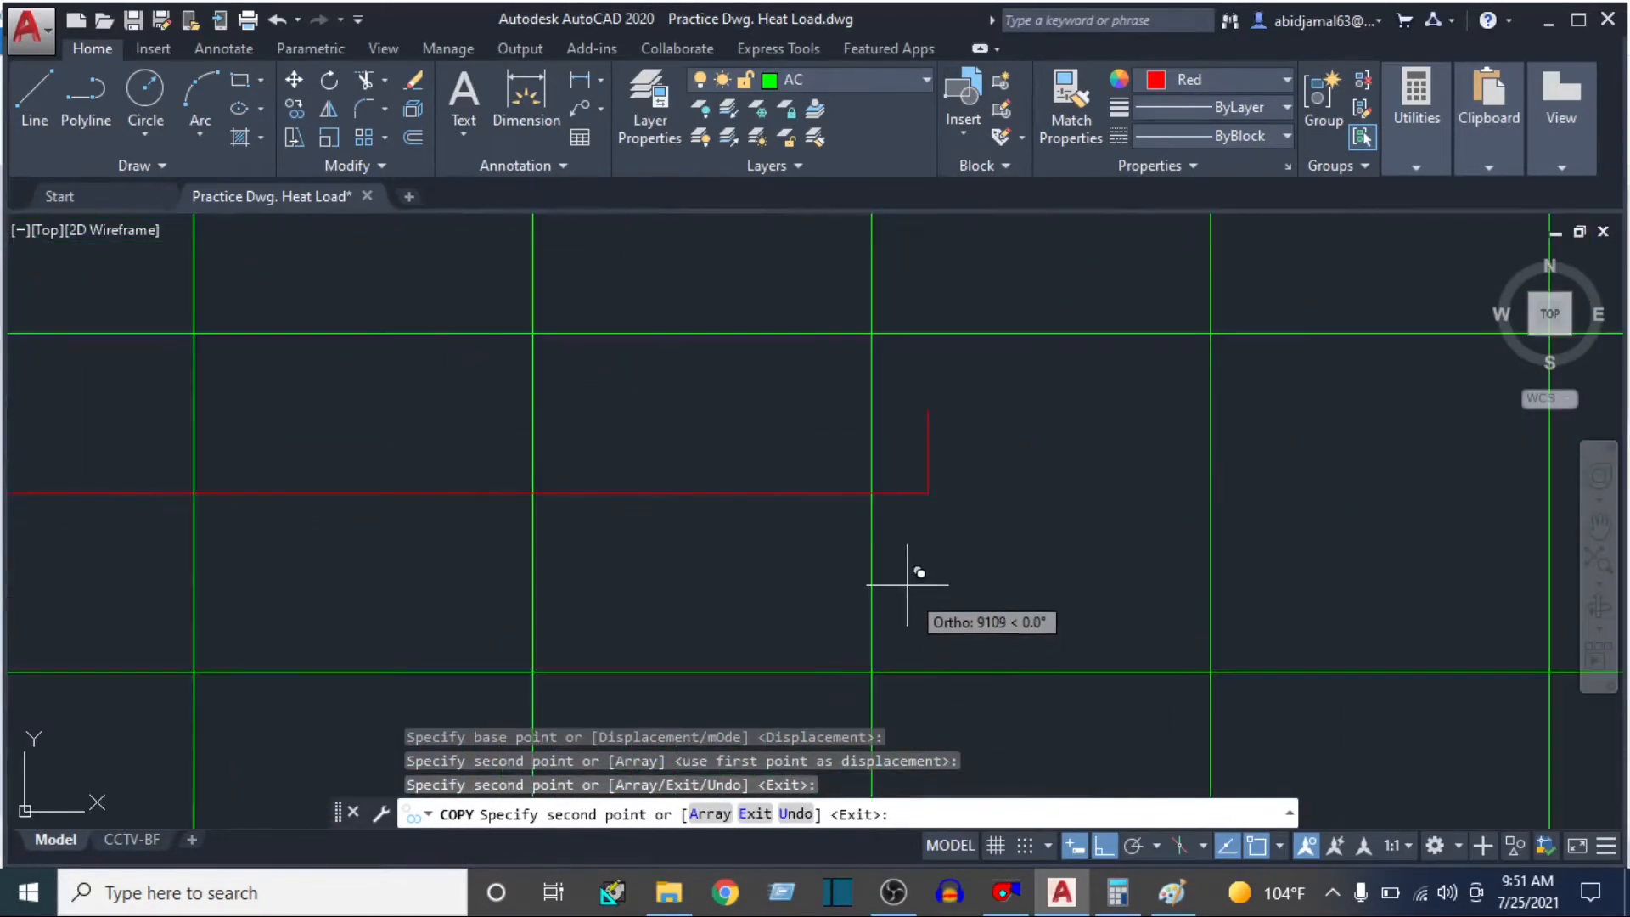
click(928, 493)
key(Escape)
key(Escape)
- Erase the tick and the spacing line meeting at the centre of the lower-right red diffuser
scroll(911, 497, up, 8)
scroll(911, 497, up, 1)
click(1065, 306)
click(1025, 332)
click(908, 403)
click(858, 489)
scroll(867, 543, down, 3)
text(e)
key(Return)
- Erase the tick and the remaining spacing line at the lower row's middle diffuser
middle_drag(567, 579, 1423, 568)
scroll(1138, 579, down, 4)
middle_drag(648, 578, 985, 541)
scroll(1002, 532, up, 5)
scroll(263, 324, up, 2)
middle_drag(263, 325, 505, 356)
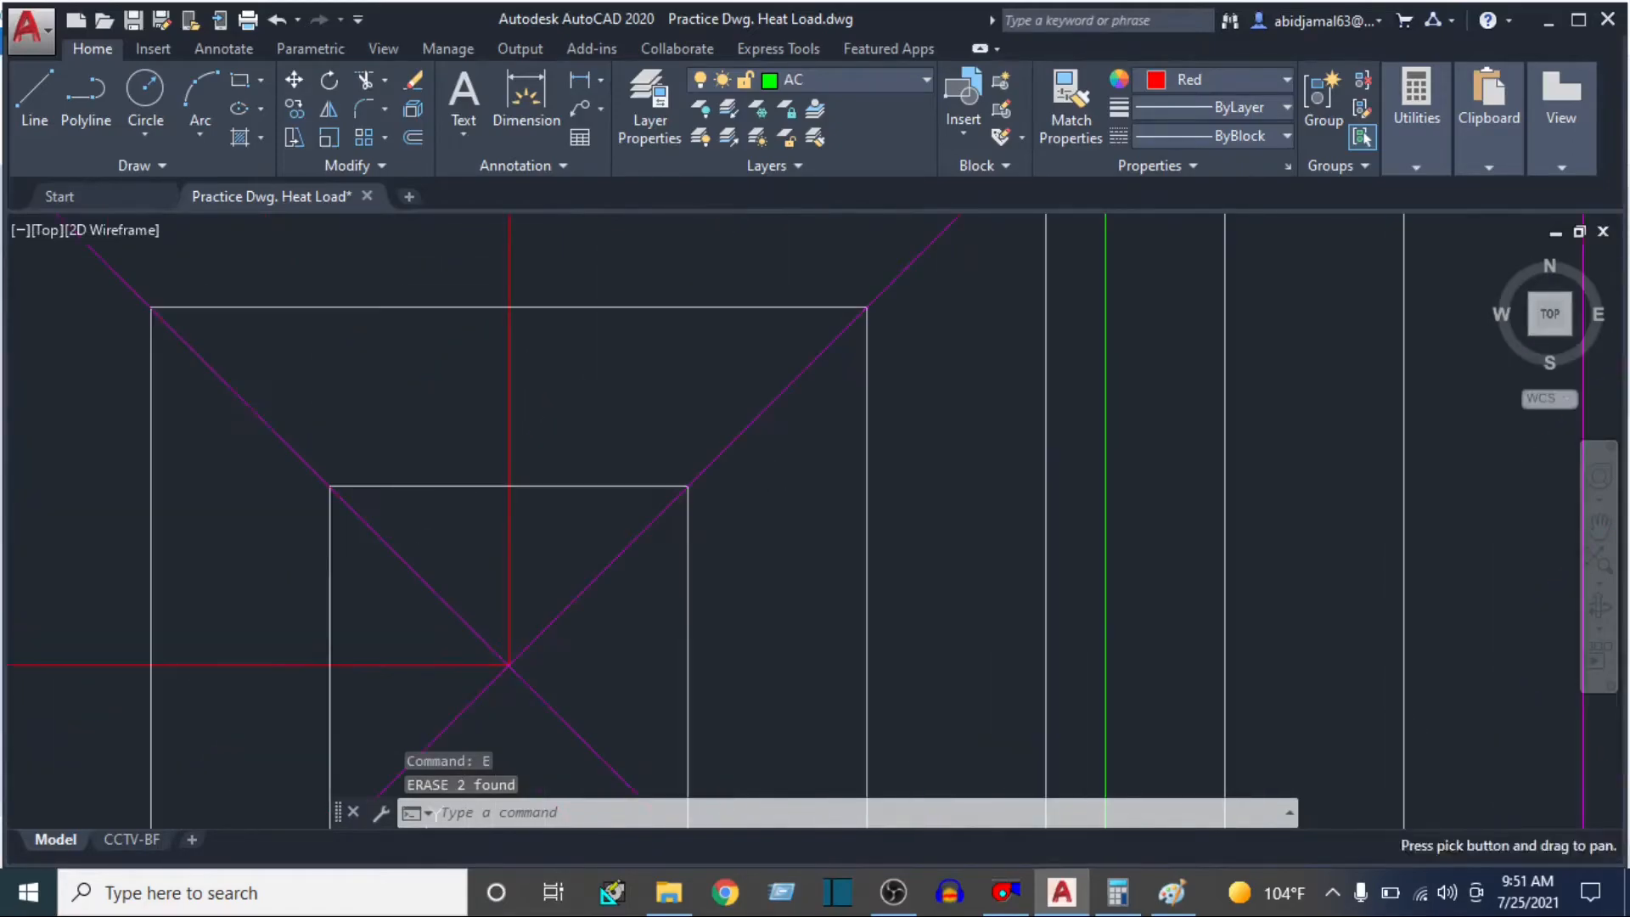
click(578, 359)
click(404, 394)
text(e)
key(Return)
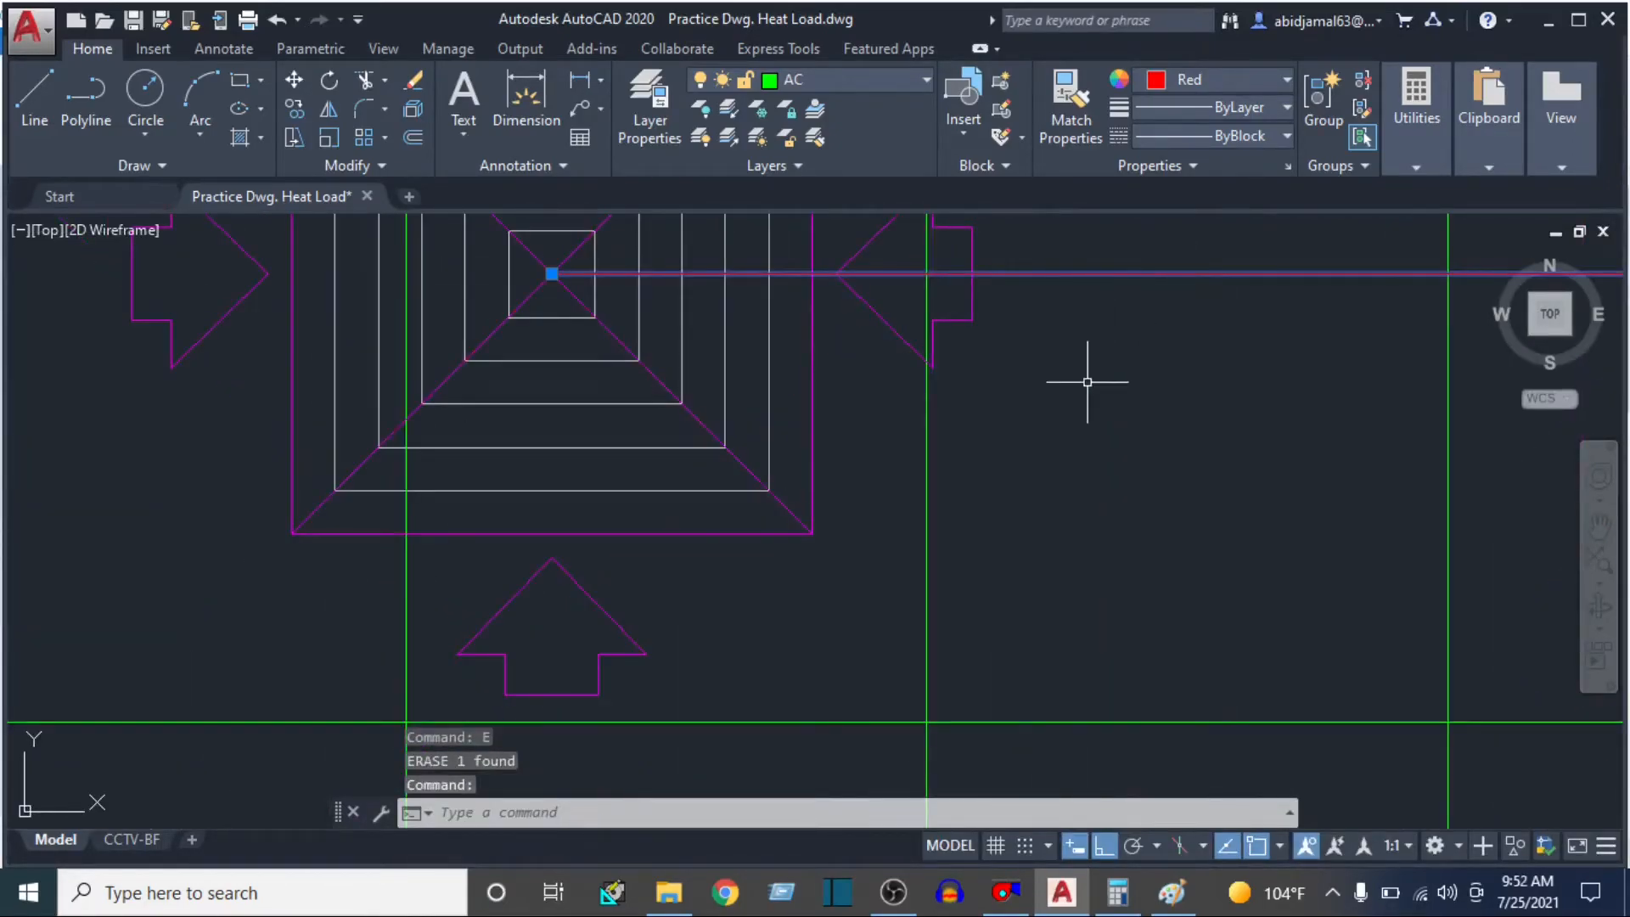
- Erase the upper row's two spacing lines and the tick at its middle red diffuser
scroll(1089, 429, down, 8)
text(e)
key(Return)
middle_drag(1212, 449, 721, 531)
scroll(983, 501, up, 6)
scroll(979, 494, up, 2)
middle_drag(333, 431, 837, 500)
scroll(715, 494, up, 4)
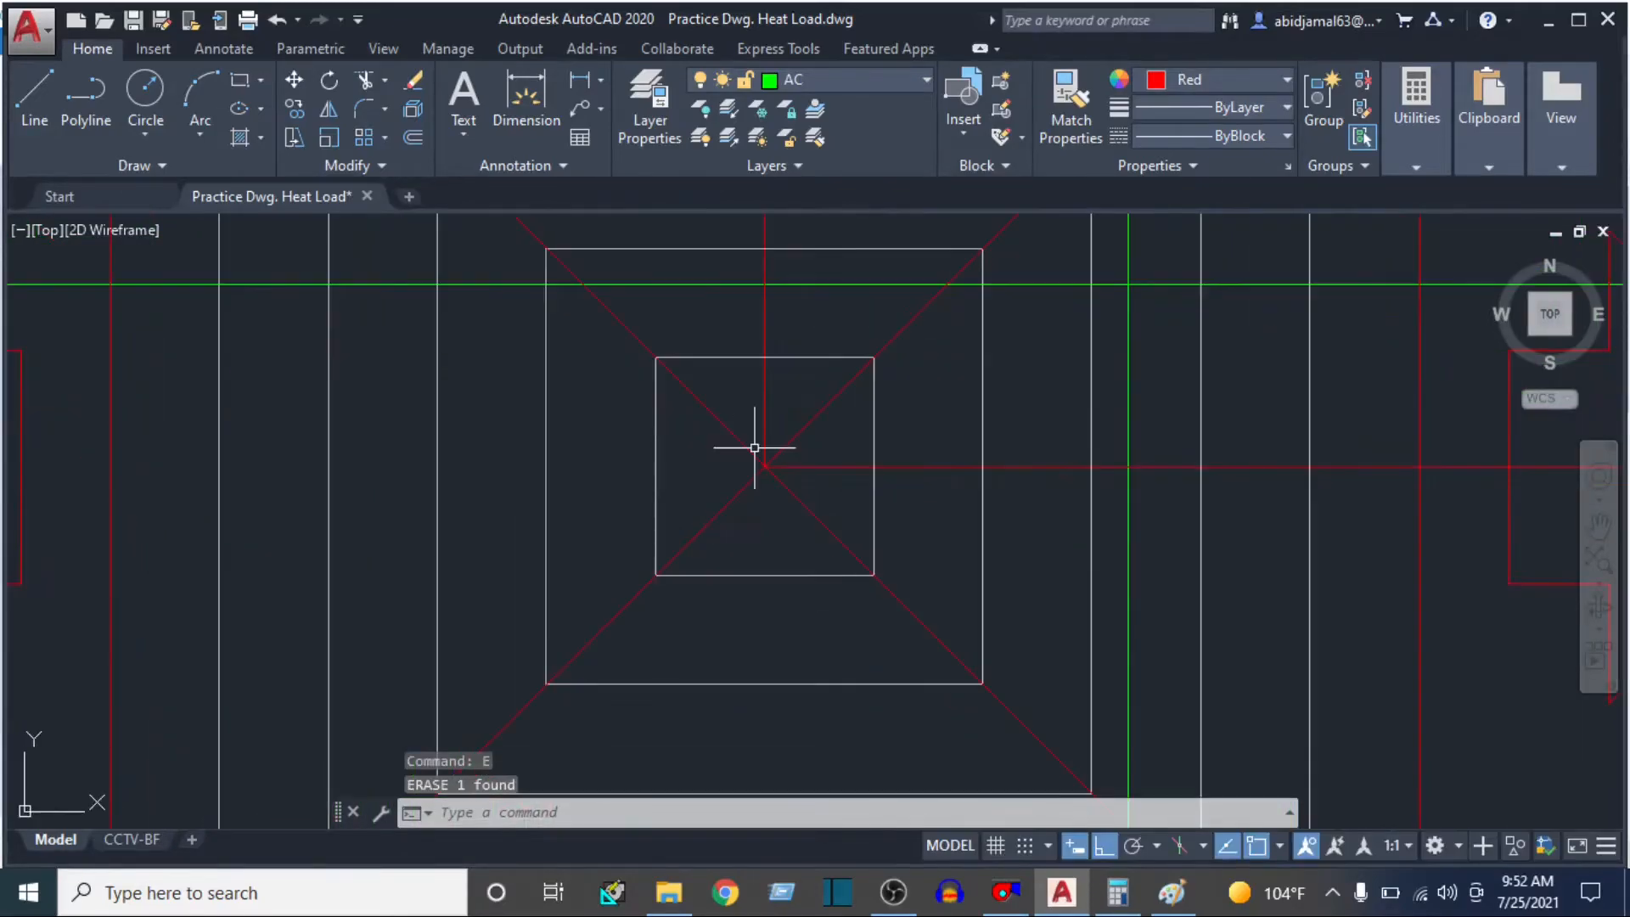
click(745, 370)
click(958, 437)
click(910, 506)
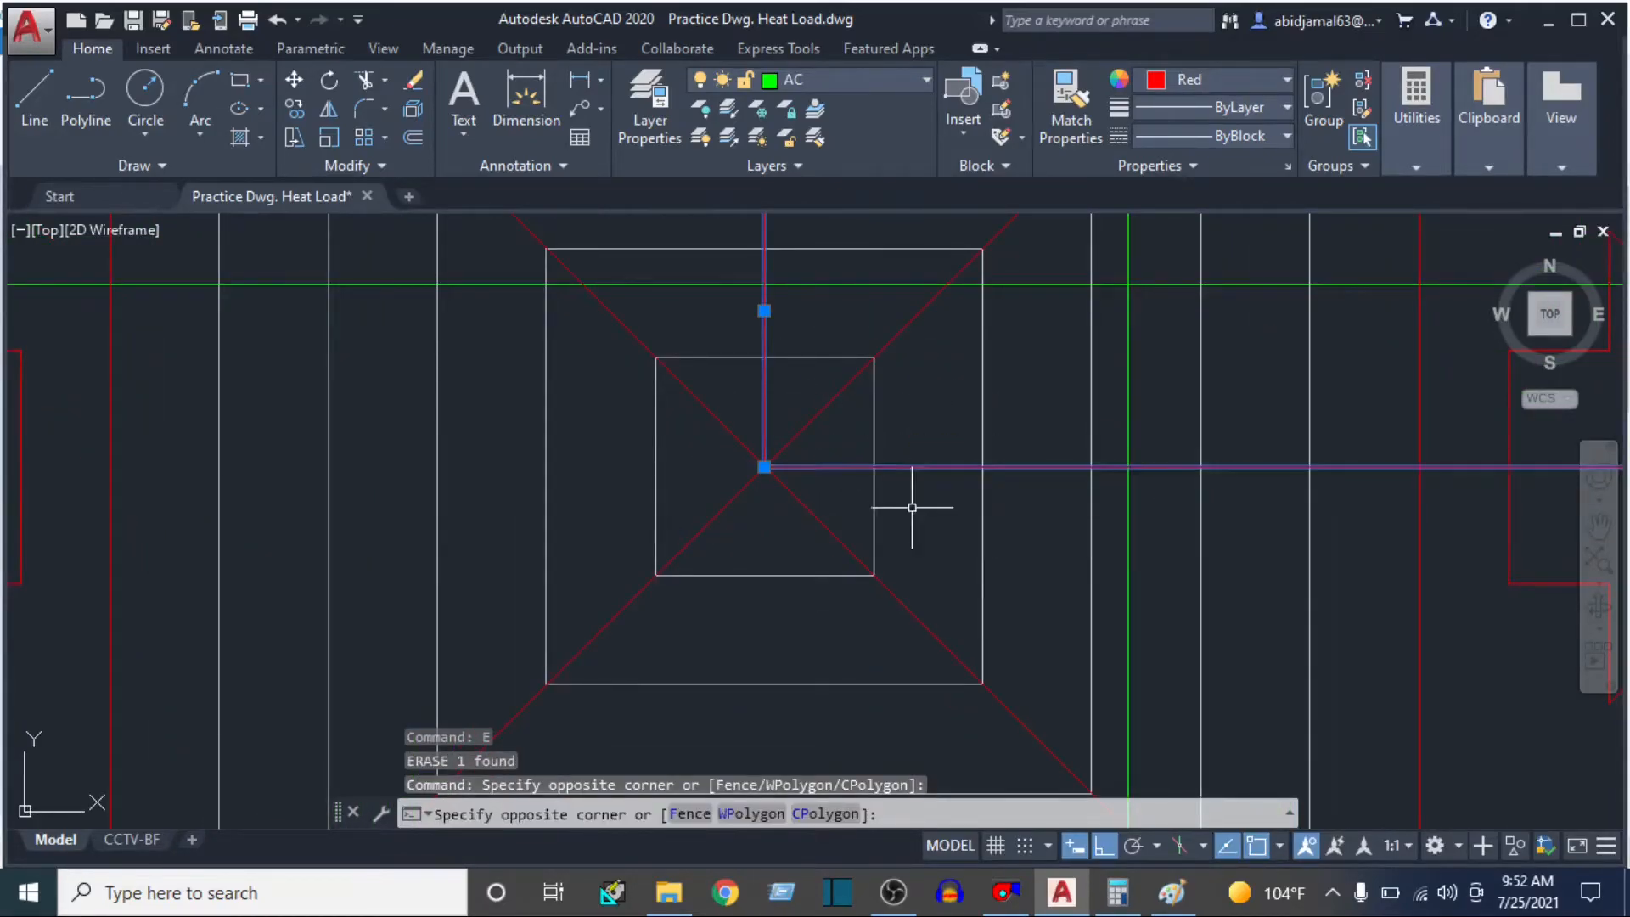
text(e)
key(Return)
- Erase the leftover tick at the centre of the upper-right magenta diffuser
scroll(880, 517, down, 8)
middle_drag(1069, 544, 271, 571)
scroll(981, 523, up, 5)
click(717, 475)
text(e)
key(Return)
scroll(791, 582, down, 8)
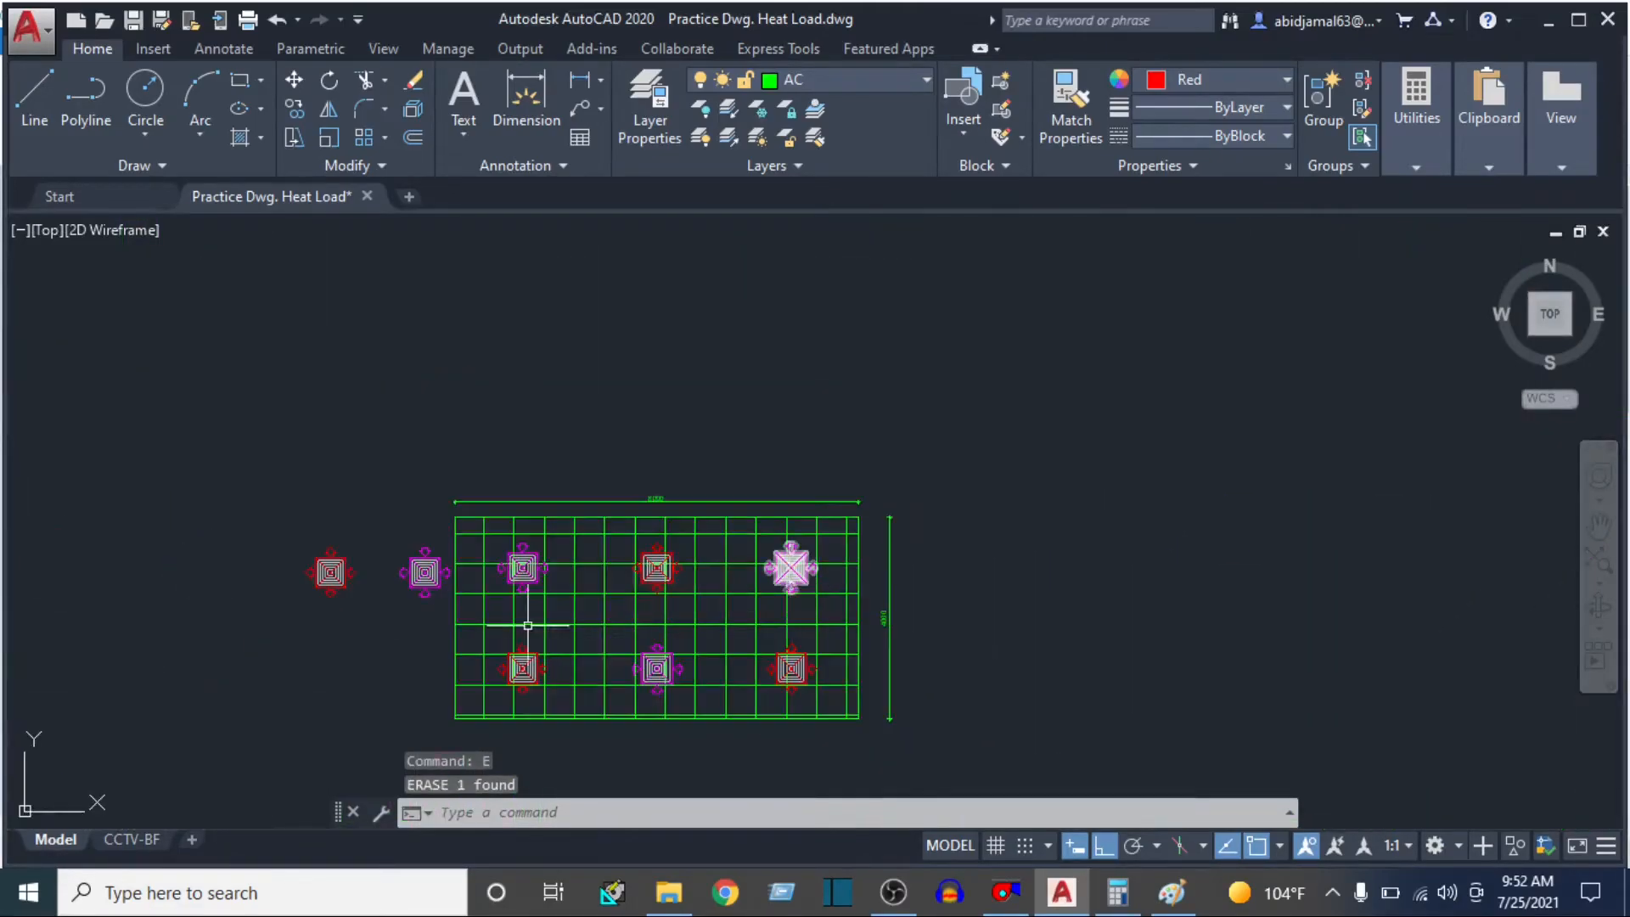
- Move the lower-left red diffuser by its bottom-right corner onto the adjacent ceiling grid intersection, with Ortho off
middle_drag(487, 551, 594, 445)
scroll(586, 526, up, 5)
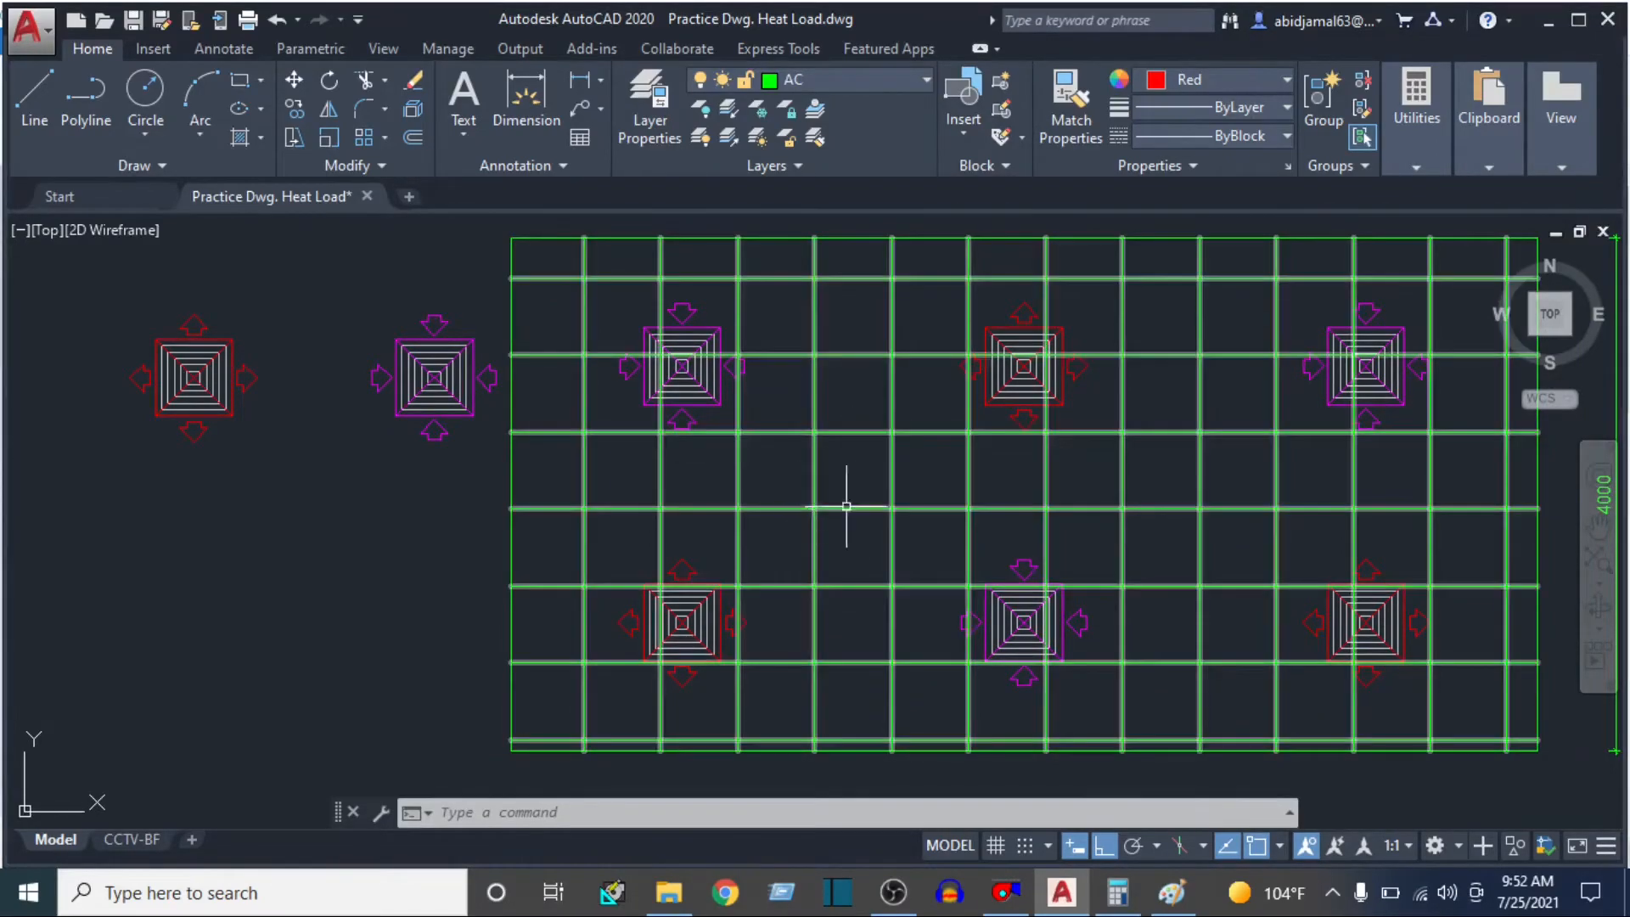
scroll(692, 624, up, 4)
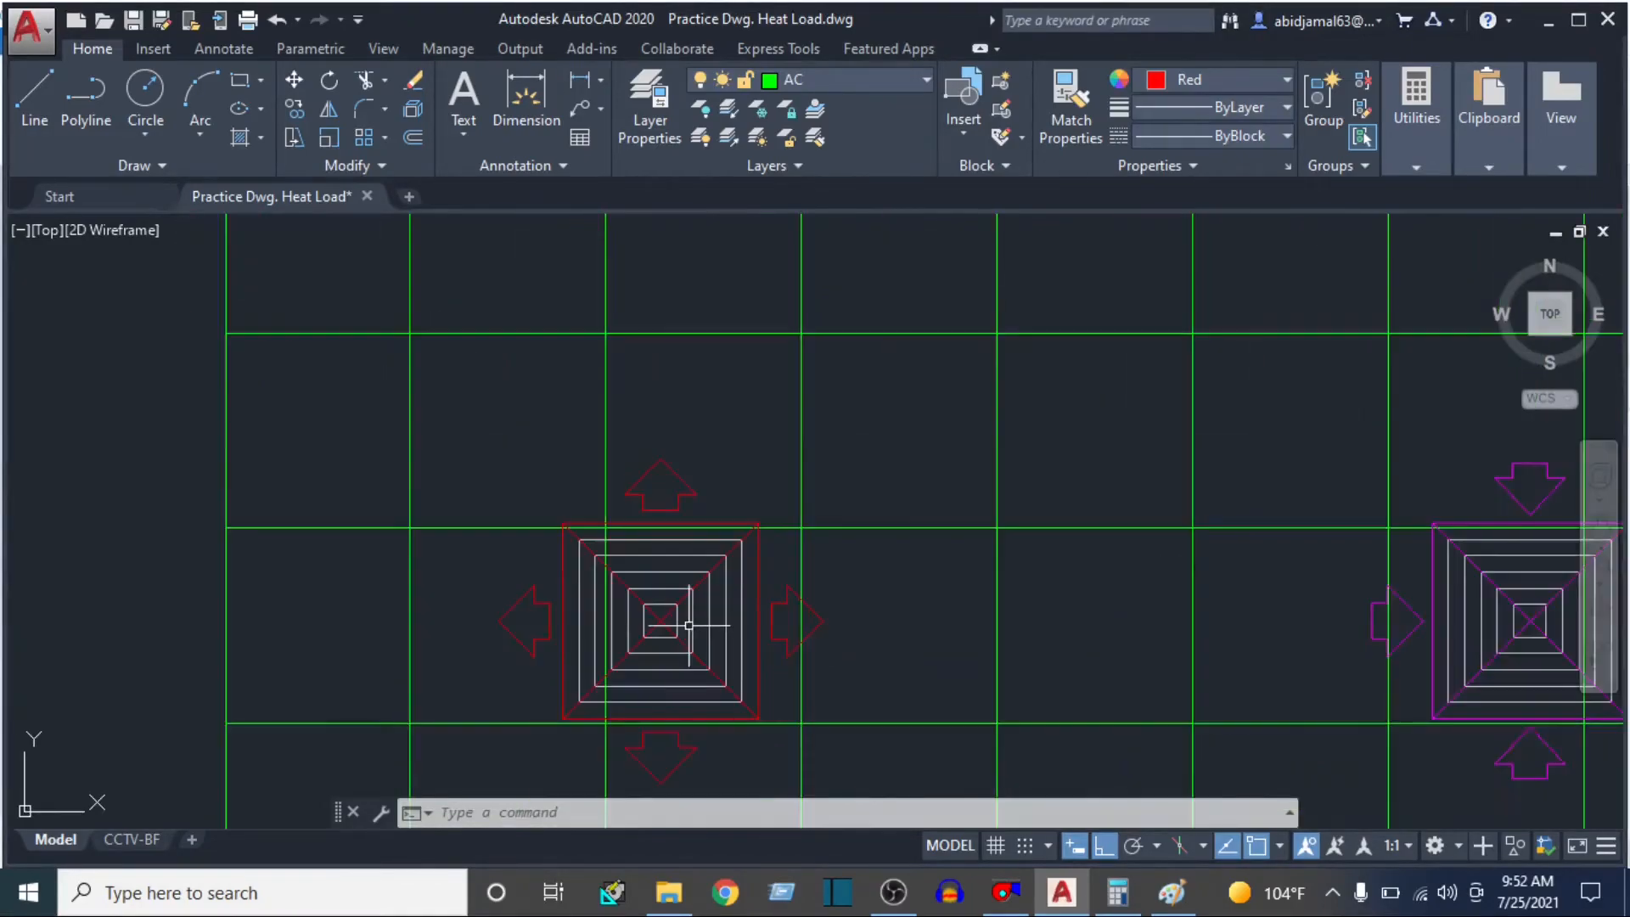
text(m)
key(Return)
click(686, 625)
scroll(713, 659, up, 6)
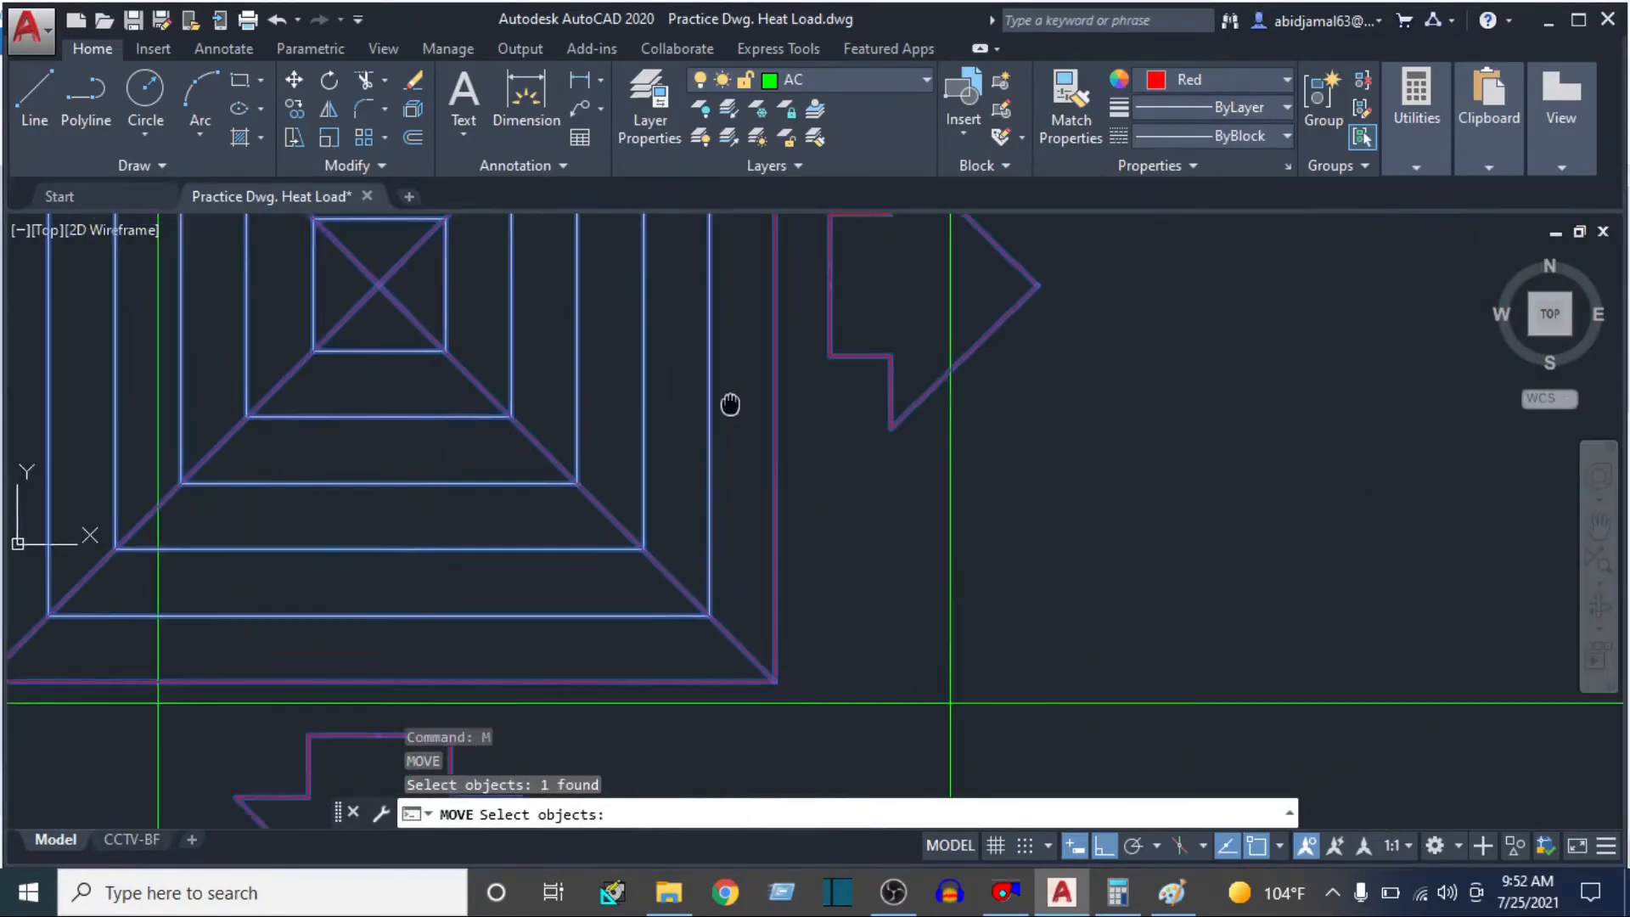
key(Return)
click(775, 659)
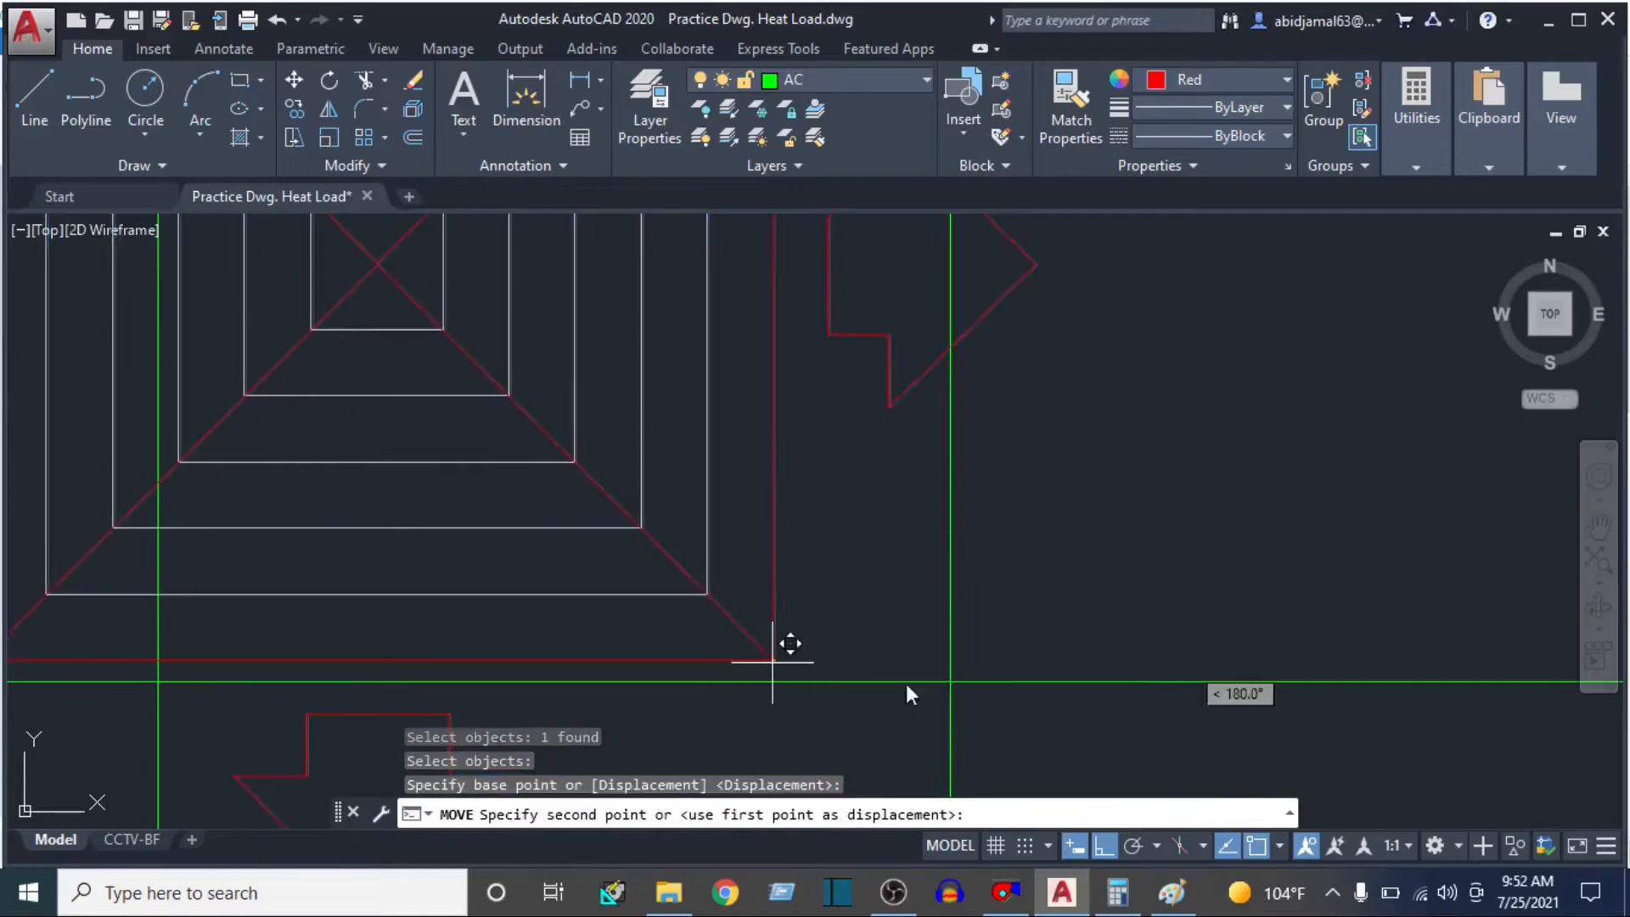
key(F8)
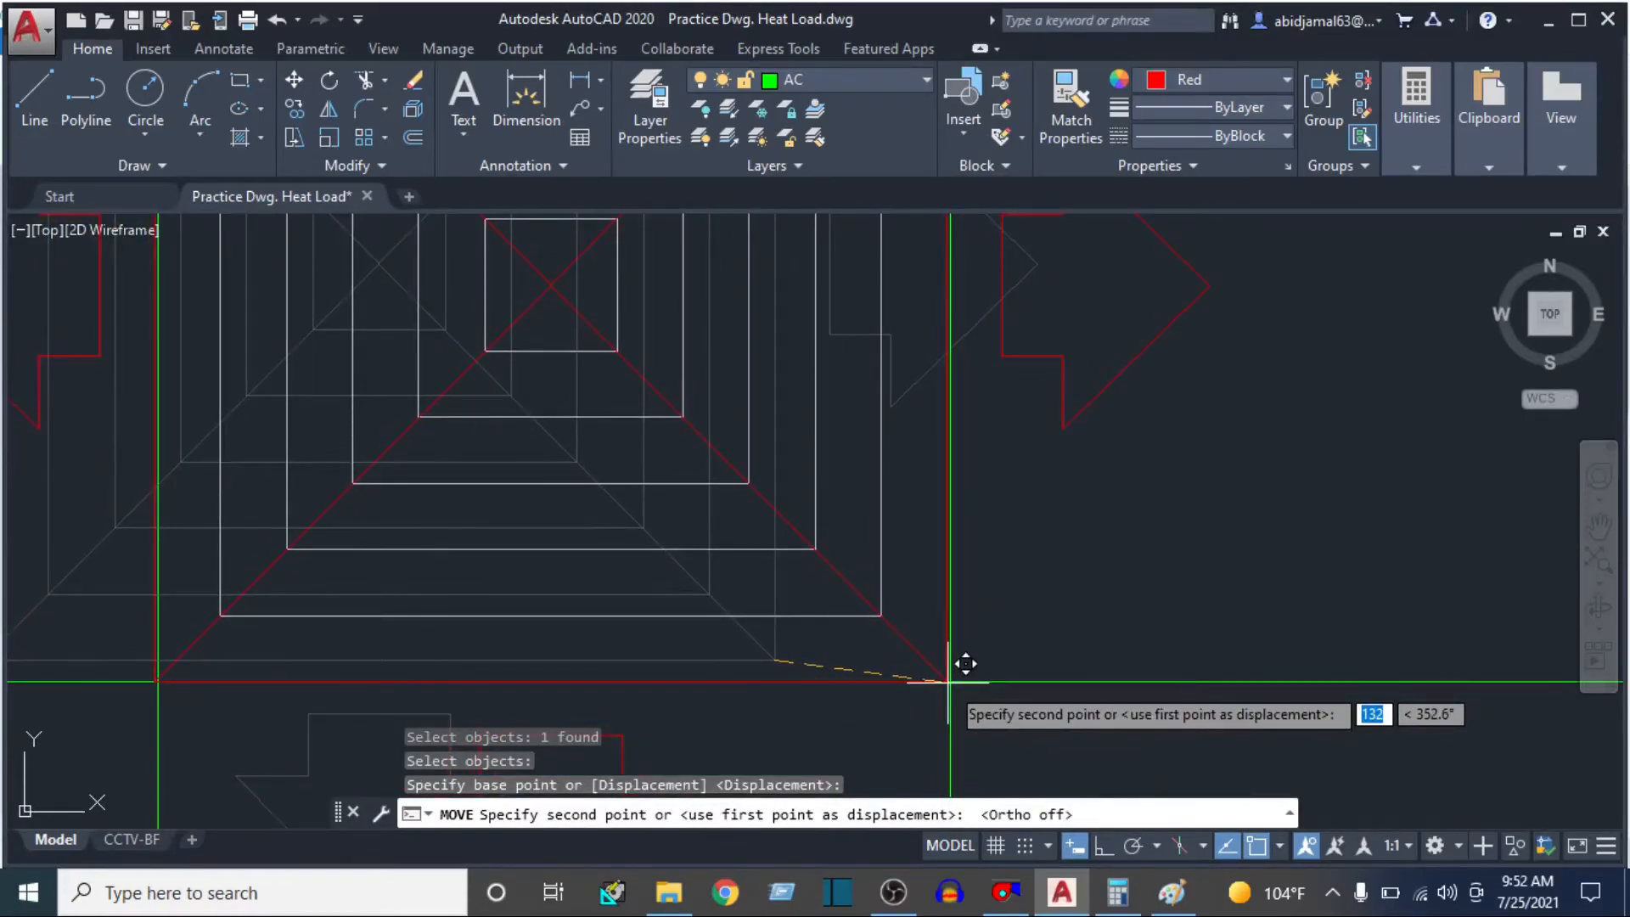
click(949, 681)
scroll(945, 673, down, 5)
scroll(815, 462, up, 2)
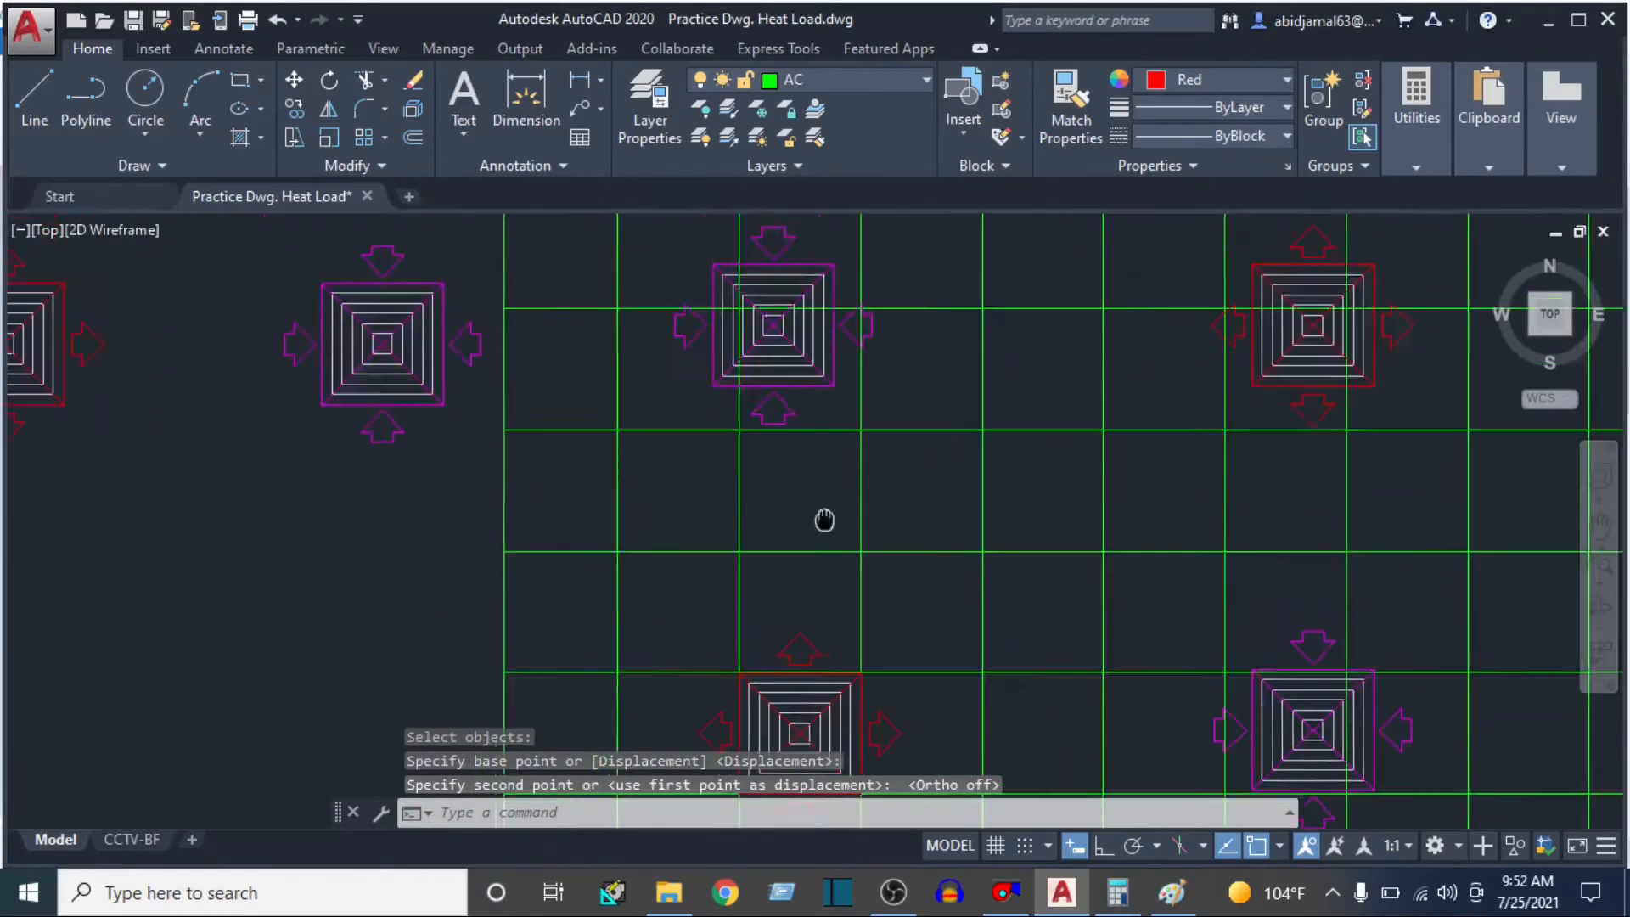
- Move the upper-left magenta diffuser by its bottom-right corner onto the grid intersection below and to its right
text(m)
key(Return)
click(783, 449)
scroll(818, 473, down, 3)
scroll(791, 466, up, 6)
scroll(791, 465, up, 2)
key(Return)
click(891, 402)
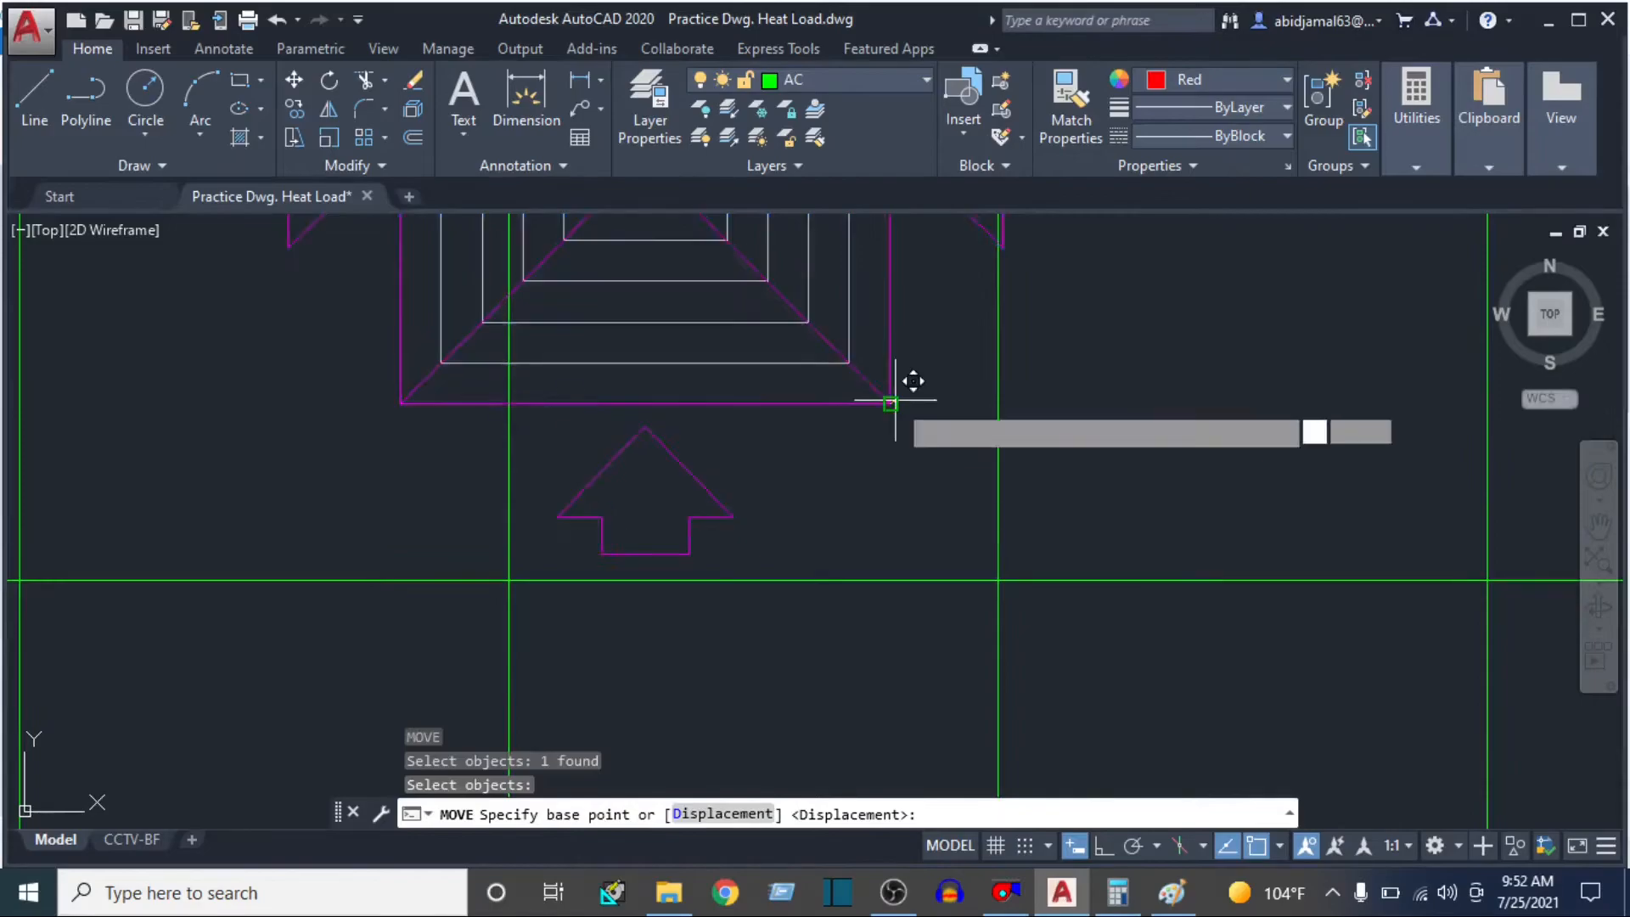
click(1004, 571)
scroll(932, 593, down, 6)
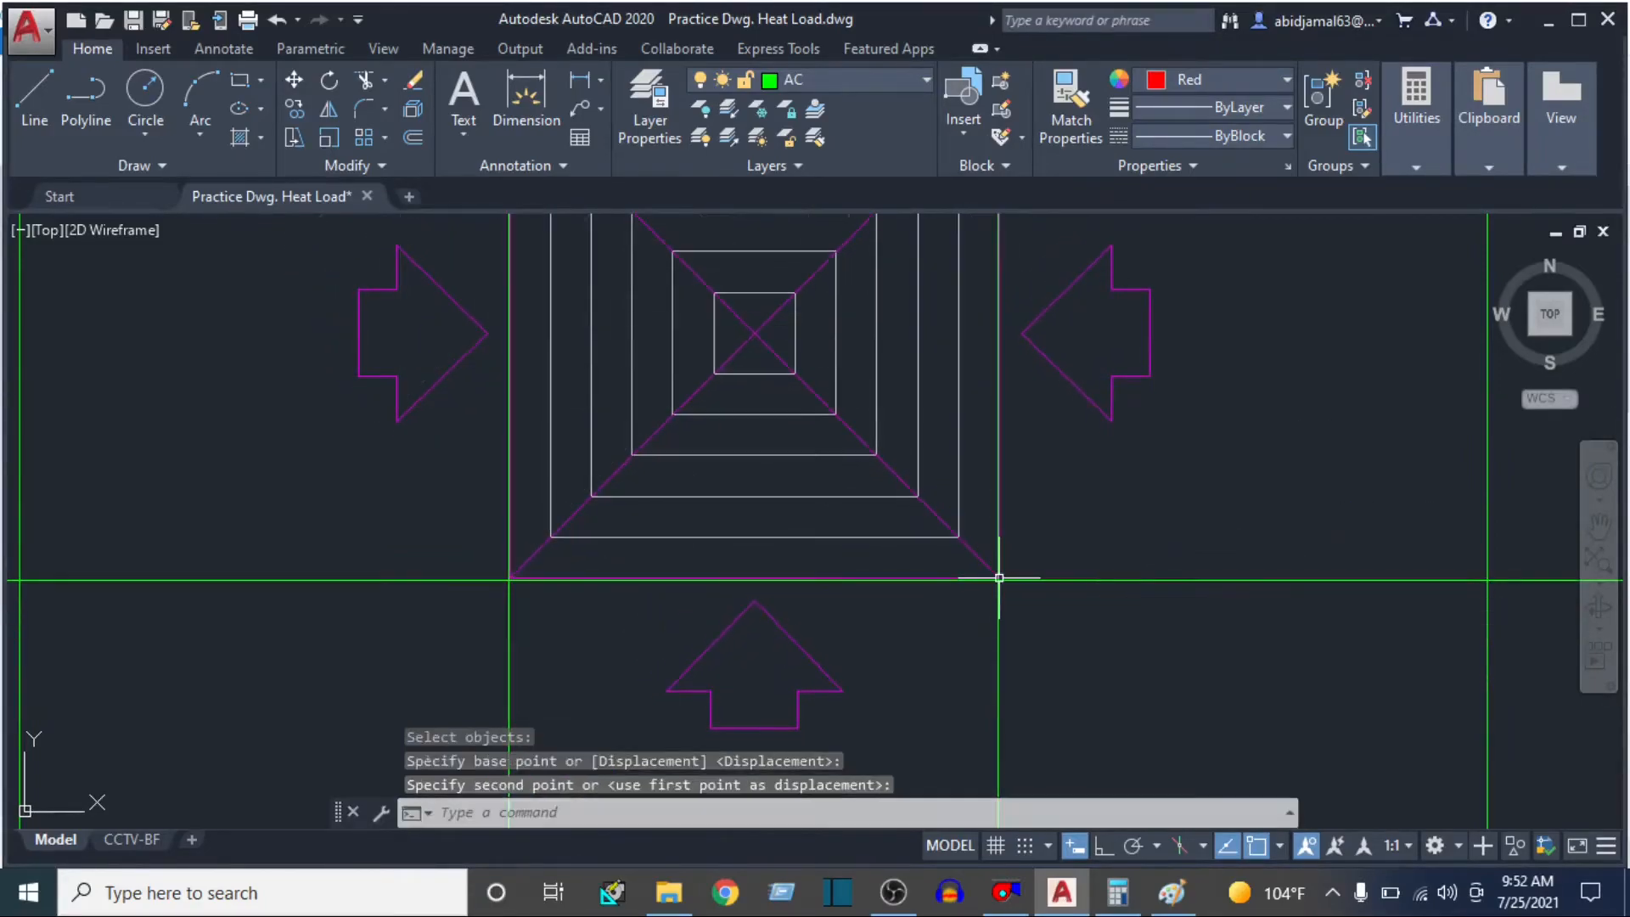
- Move the upper-middle red diffuser by its bottom-left corner onto the grid intersection below and to its left
middle_drag(1125, 554, 1014, 398)
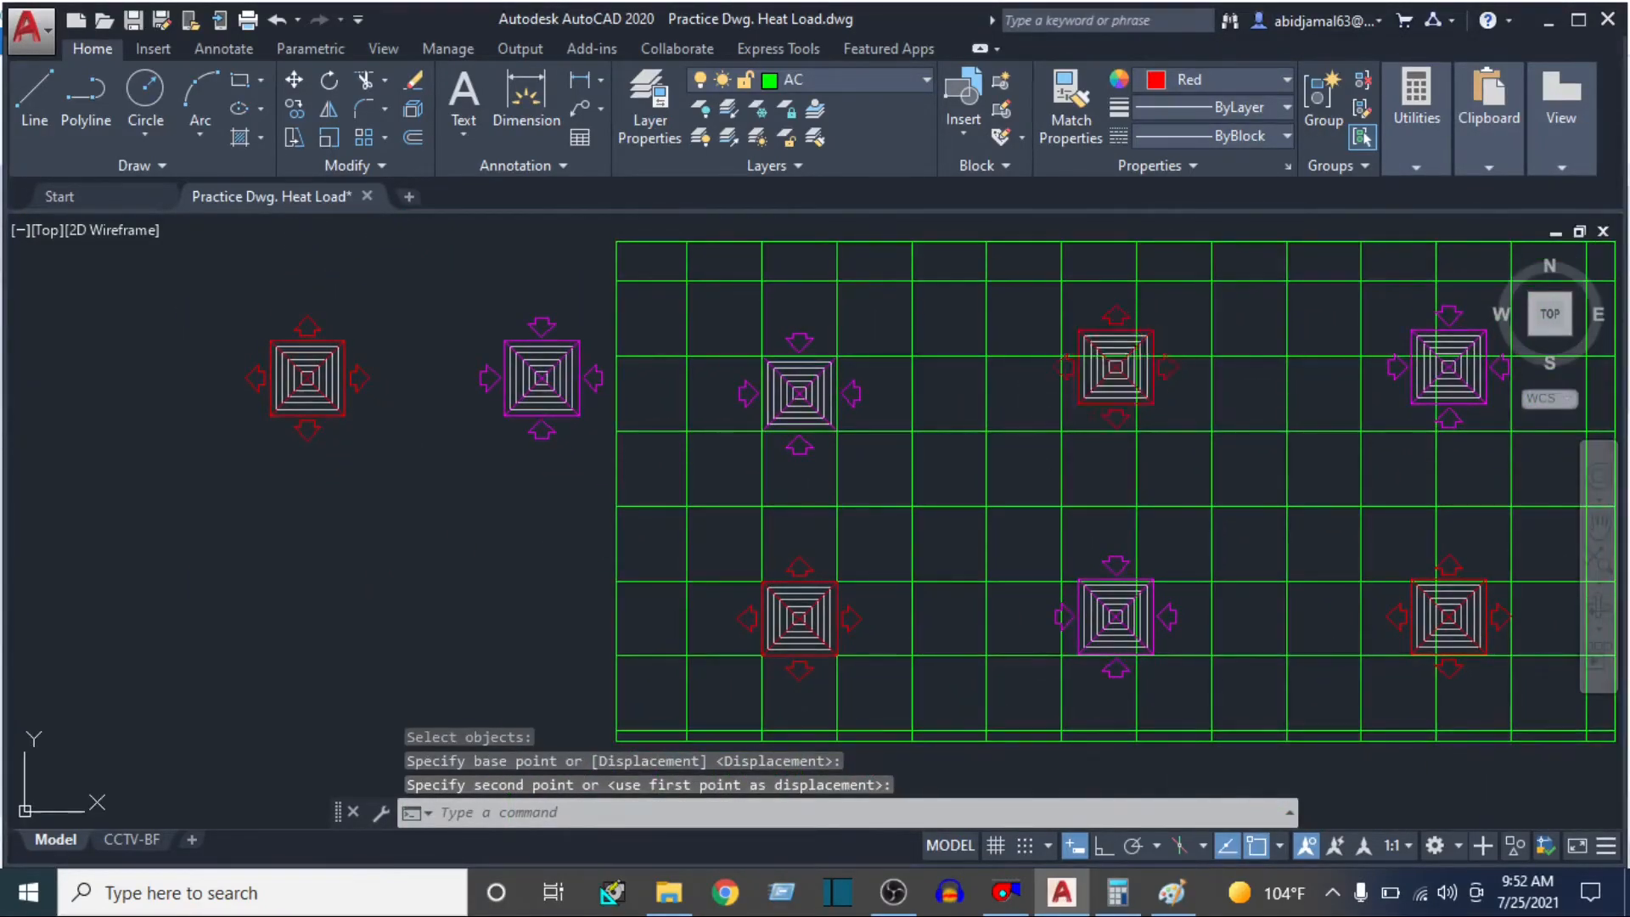
click(1090, 393)
scroll(1062, 394, up, 2)
text(m)
key(Return)
click(1110, 393)
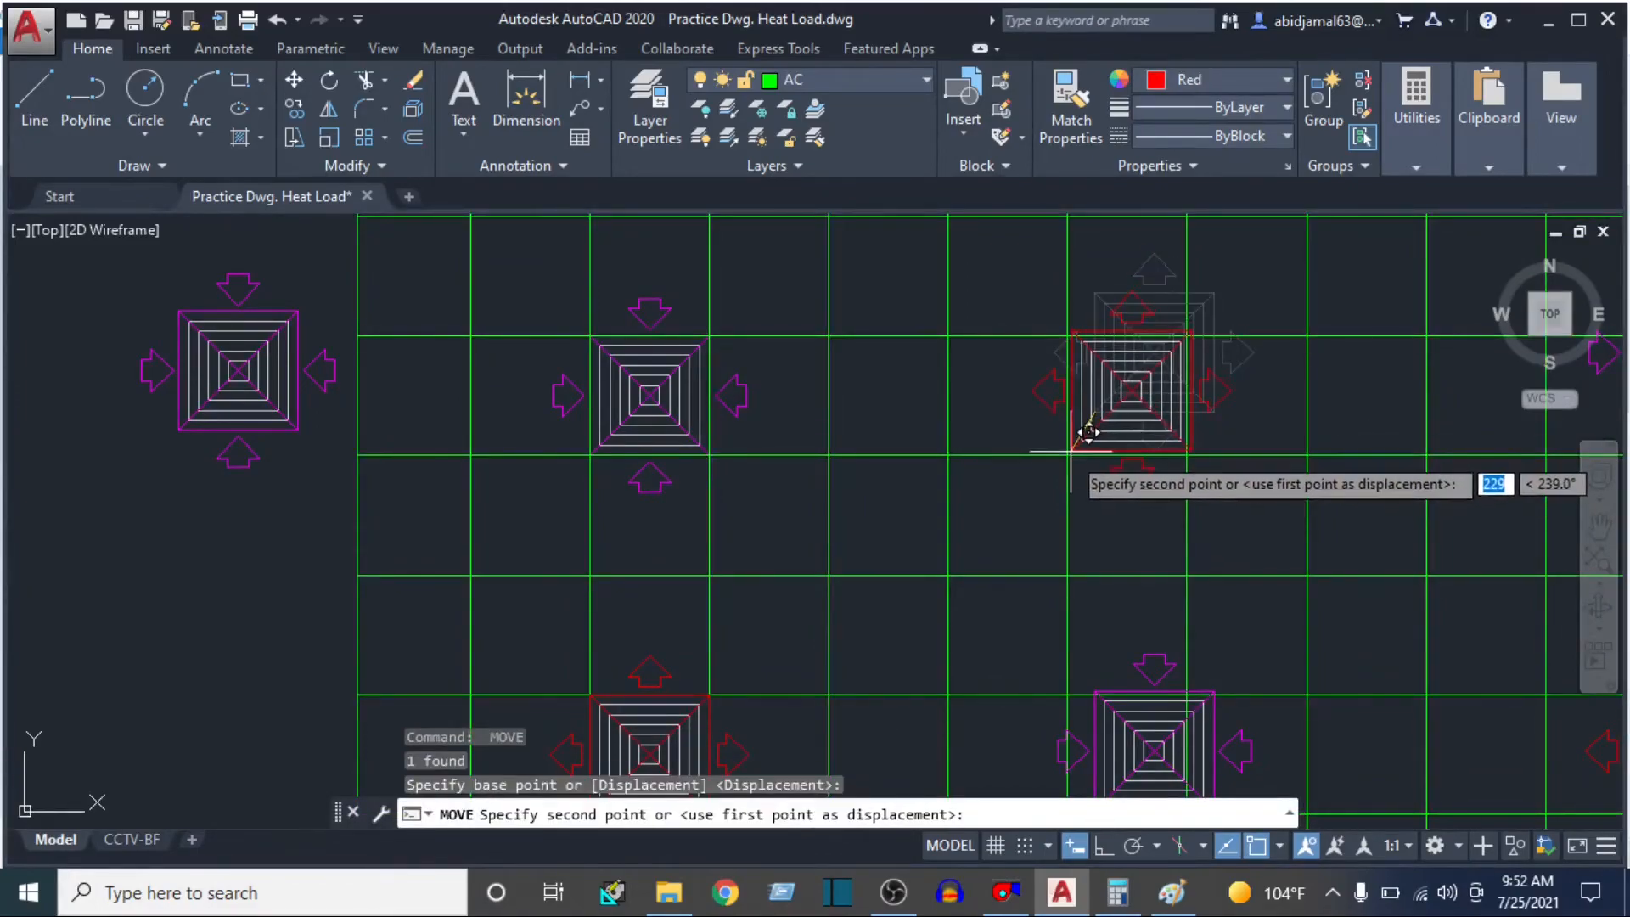
click(1066, 455)
- Move the lower-middle magenta diffuser by its top-left corner onto the nearest ceiling grid intersection to its left
middle_drag(1164, 572, 1089, 373)
click(1047, 543)
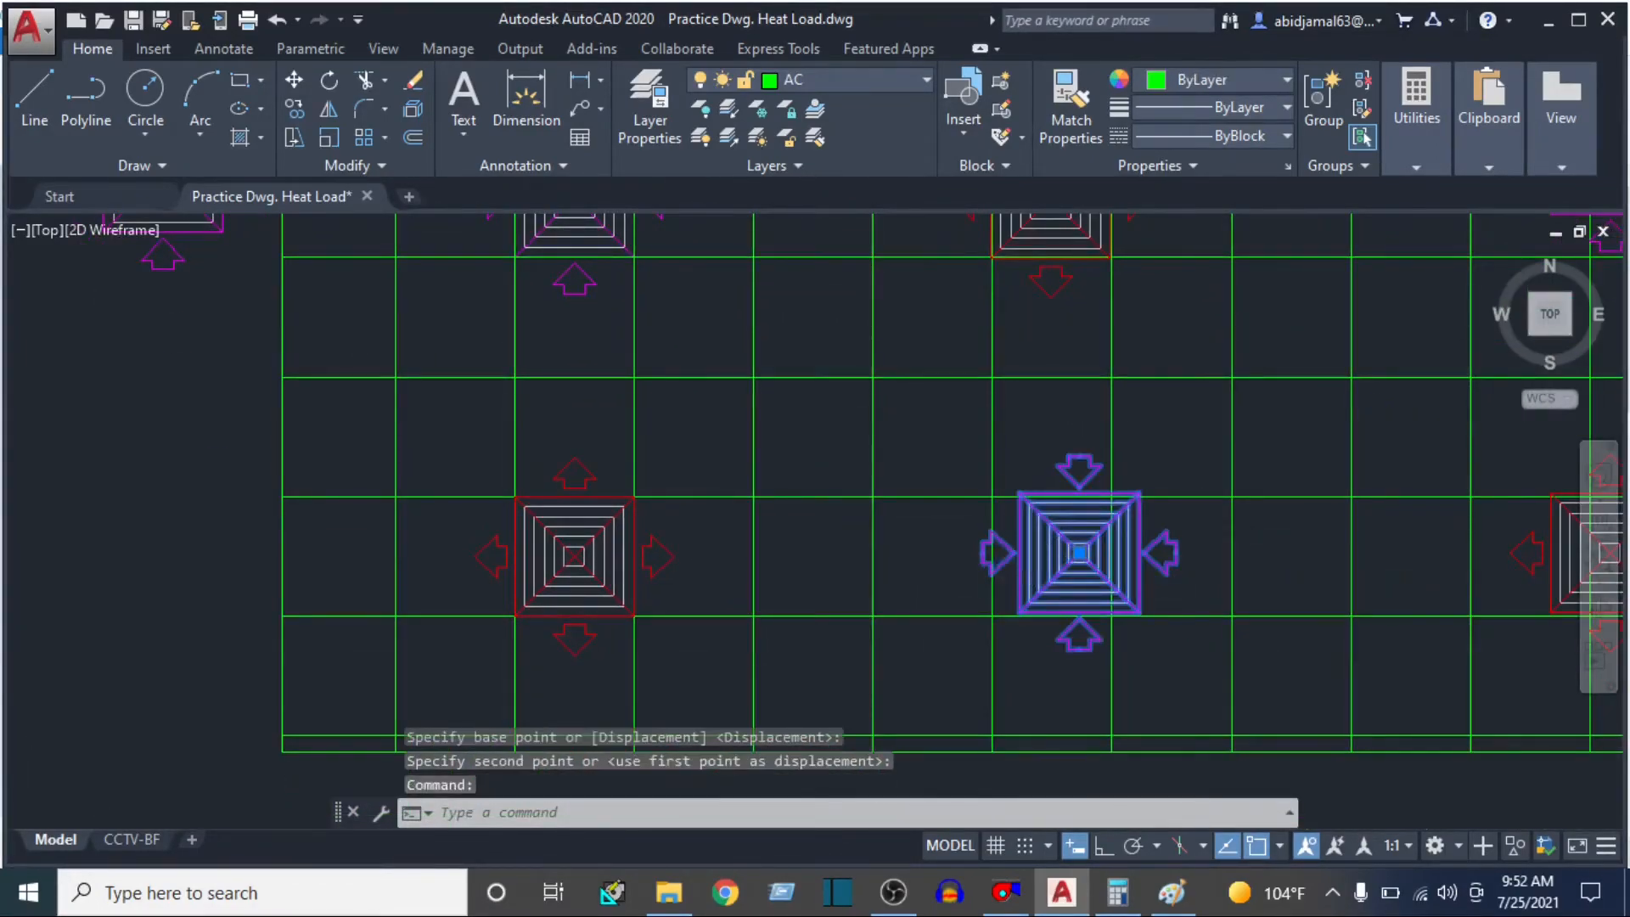
scroll(1001, 564, up, 3)
text(m)
key(Return)
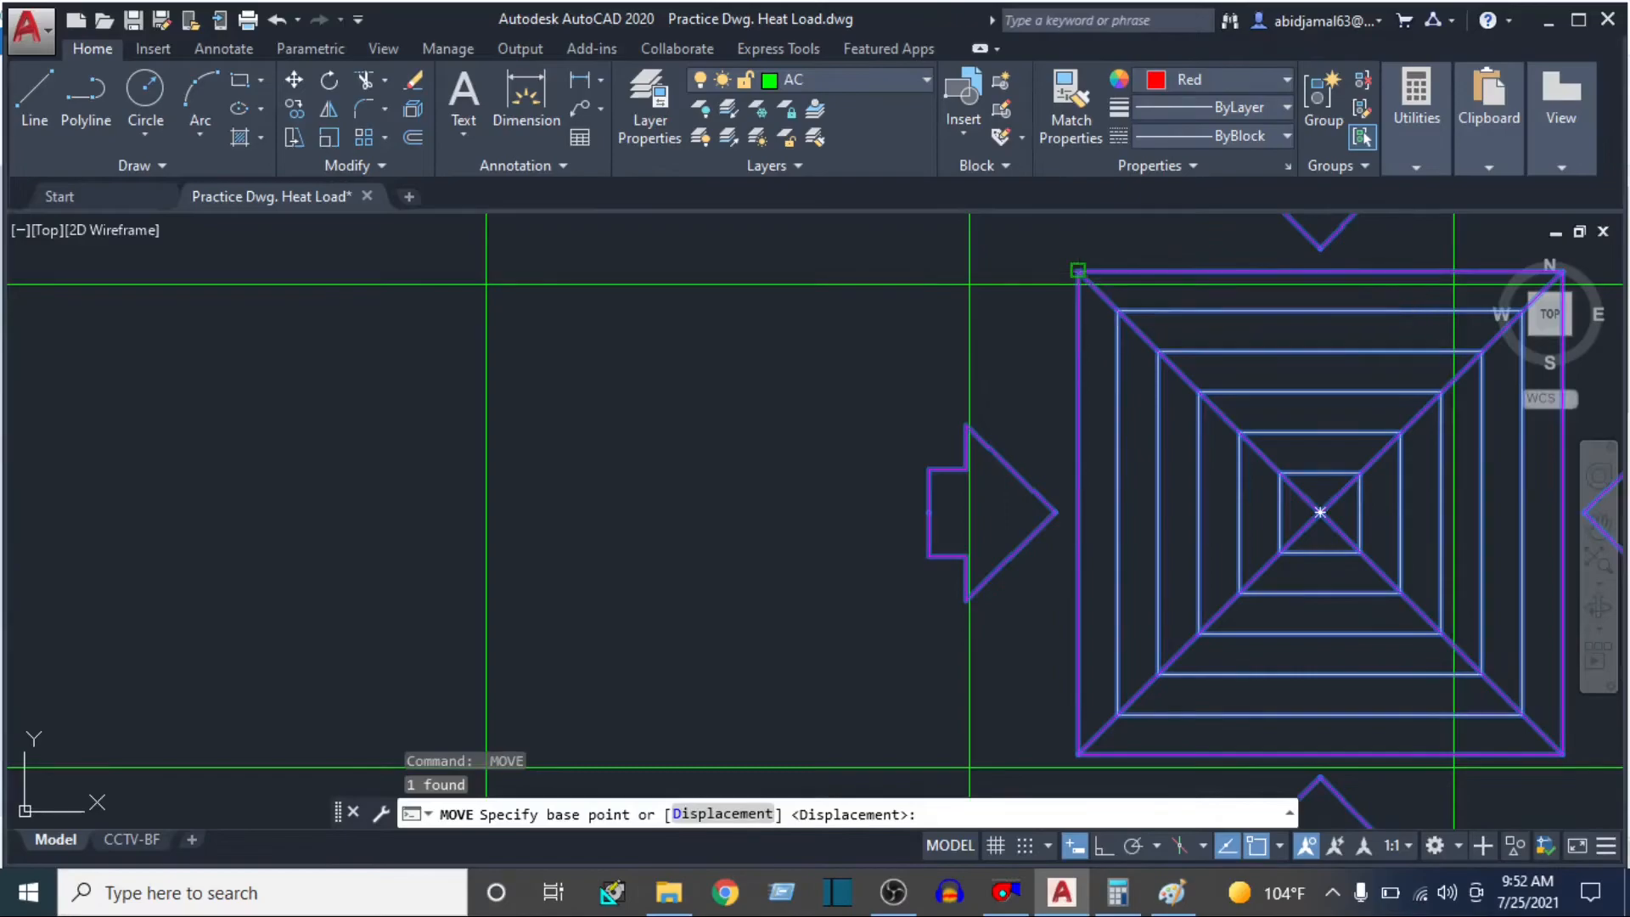
click(1078, 270)
click(967, 285)
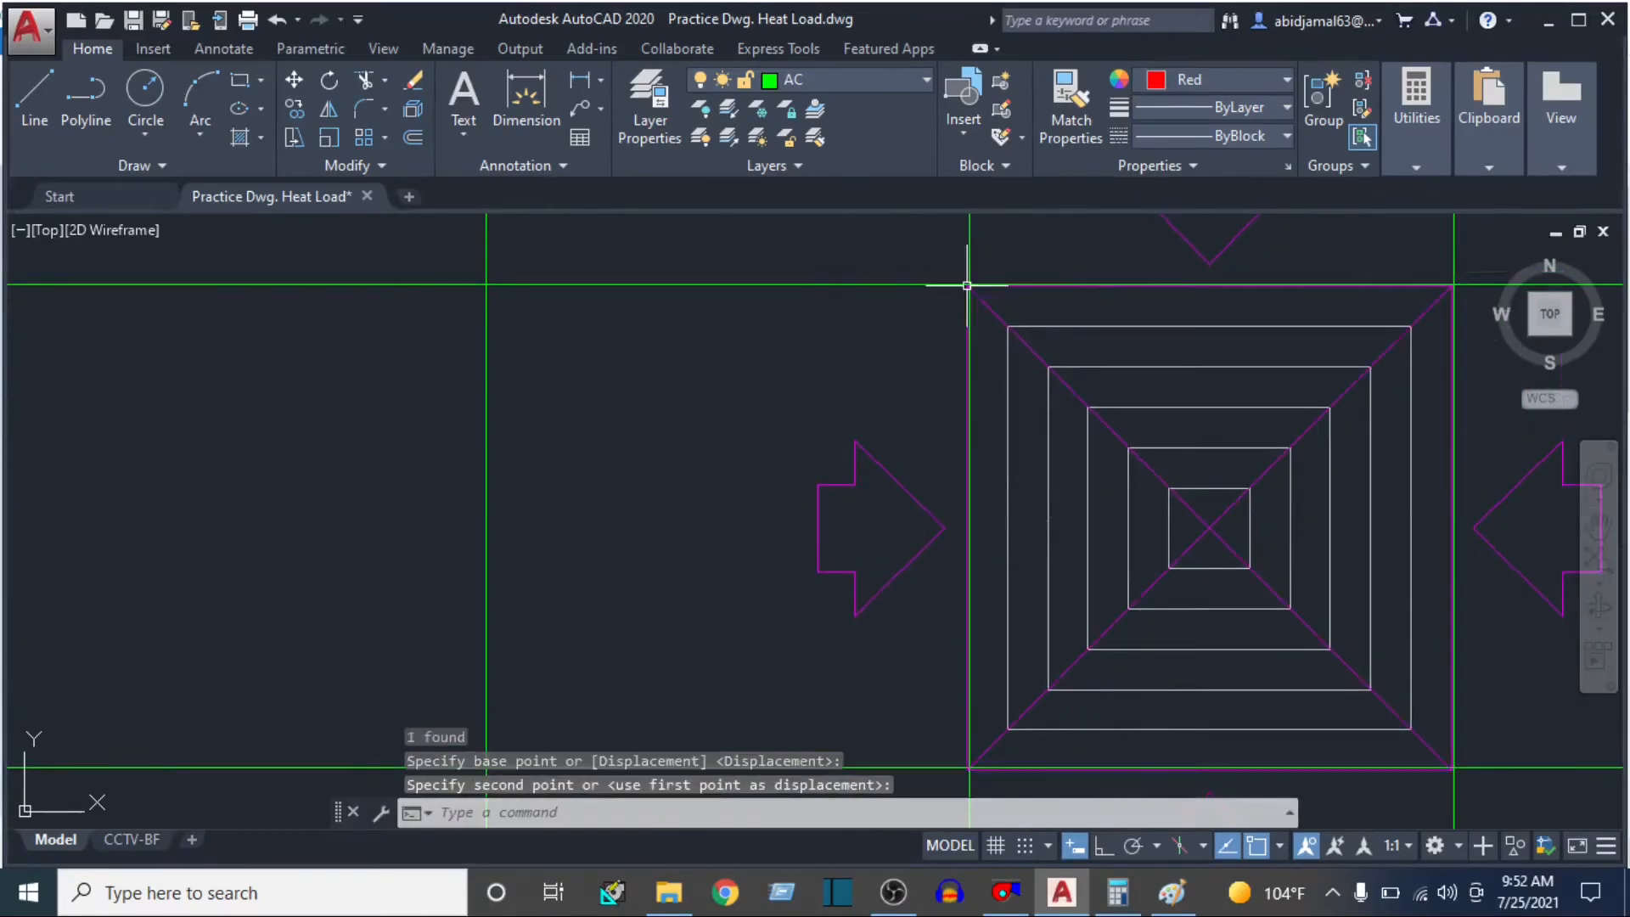
- Move the lower-right red diffuser by its bottom-right corner onto the adjacent grid intersection to its right
scroll(967, 285, down, 5)
scroll(1044, 437, up, 5)
key(space)
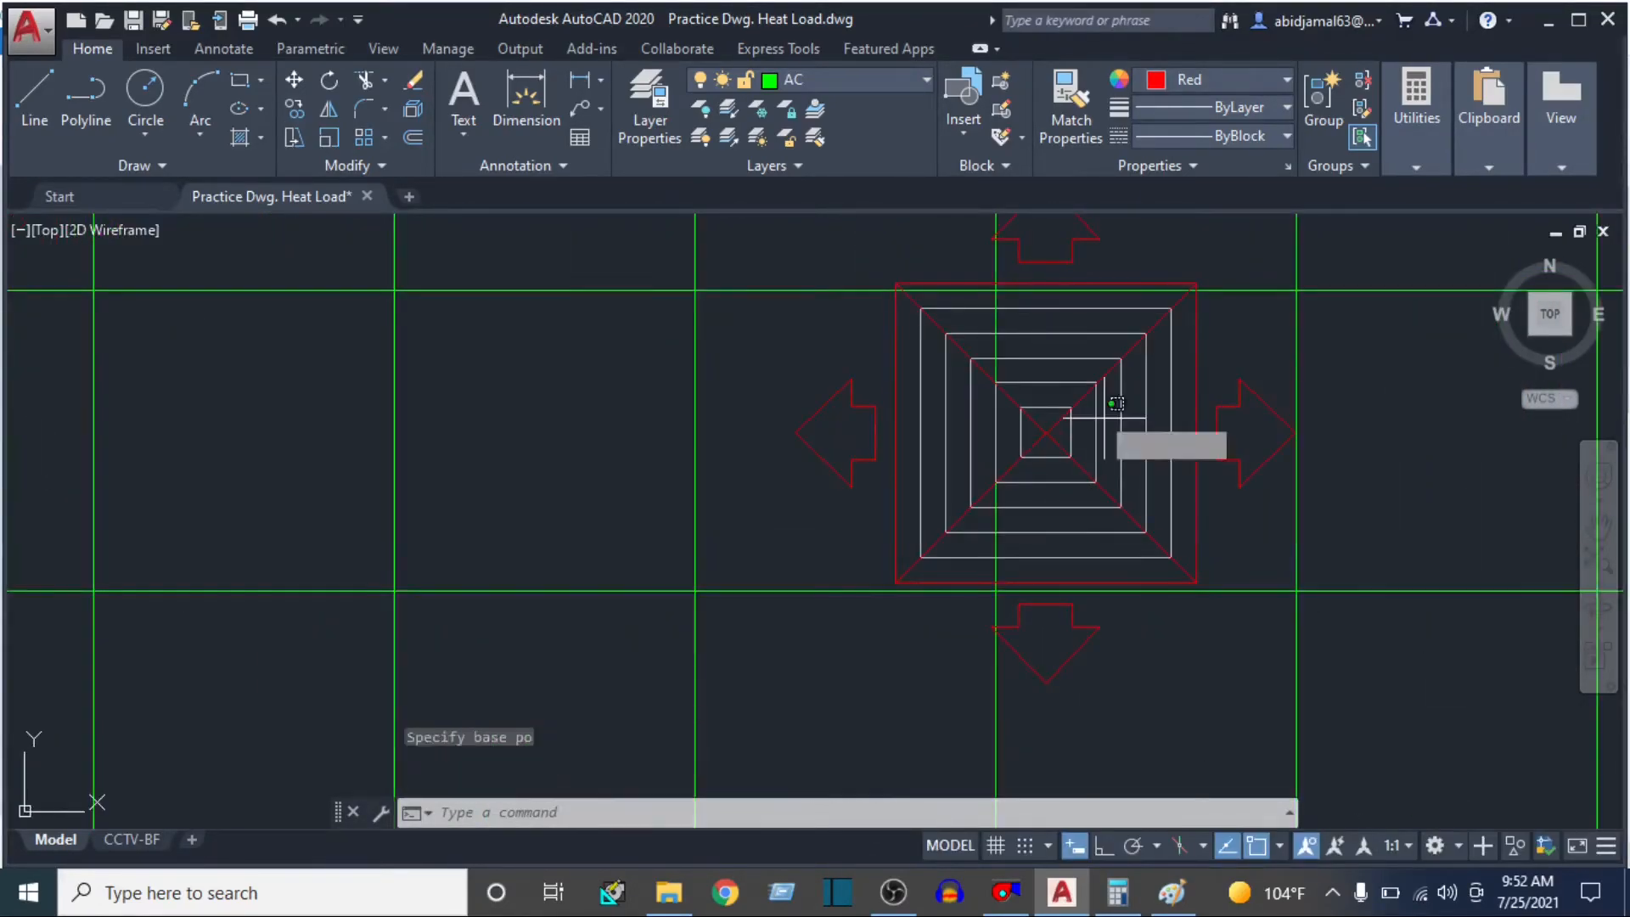
click(1104, 418)
click(1071, 378)
scroll(1186, 594, up, 6)
key(space)
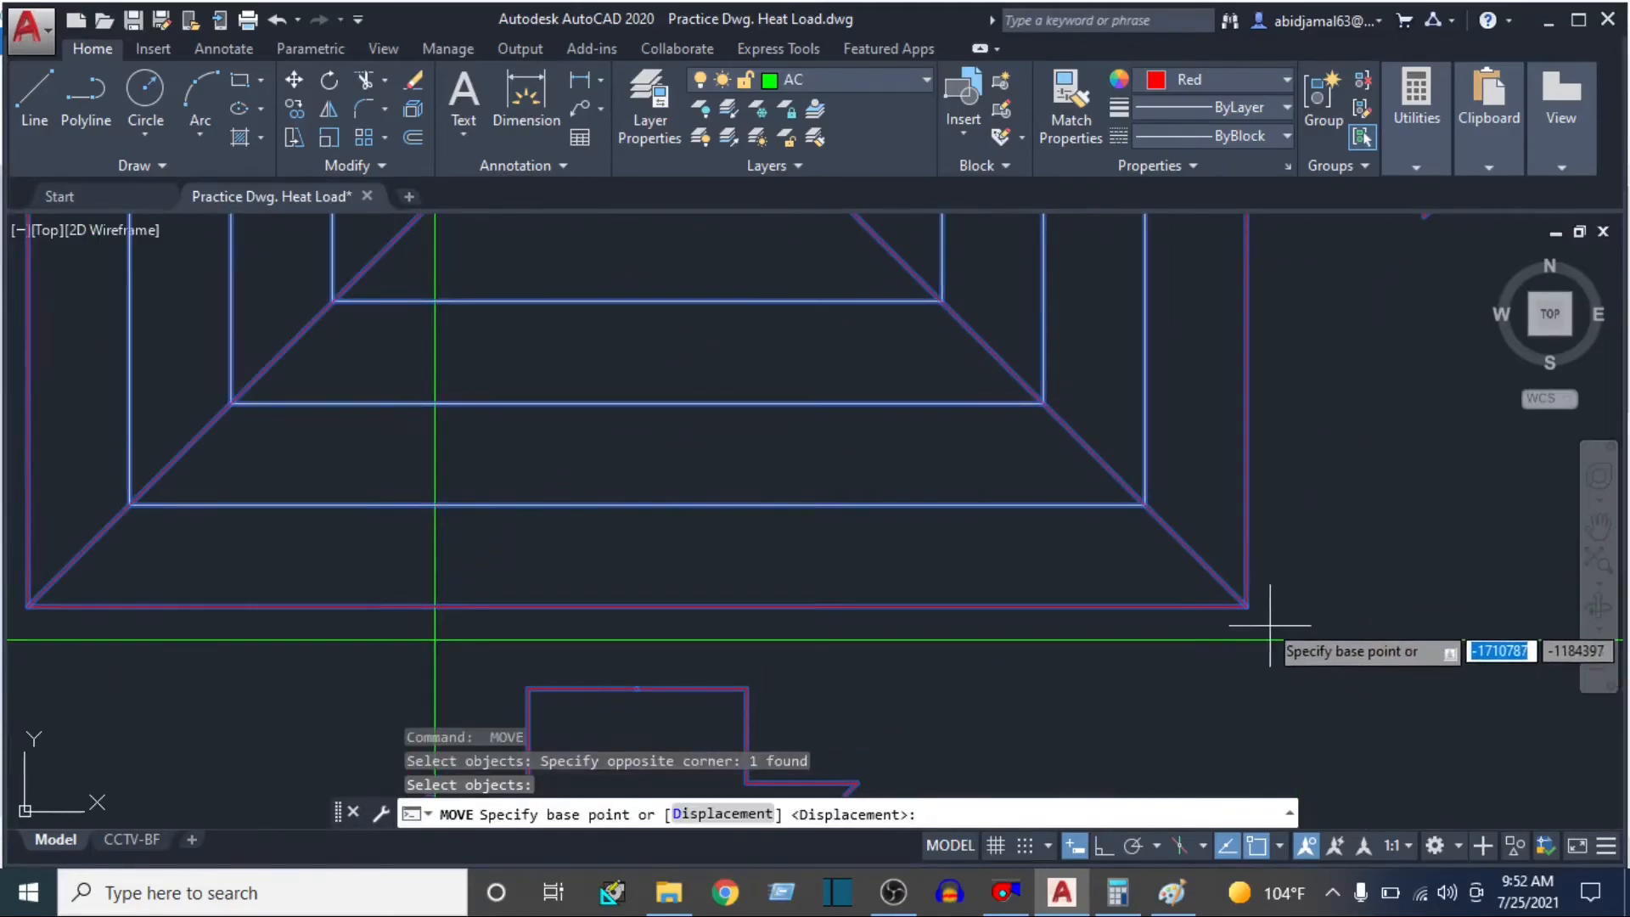
click(1245, 606)
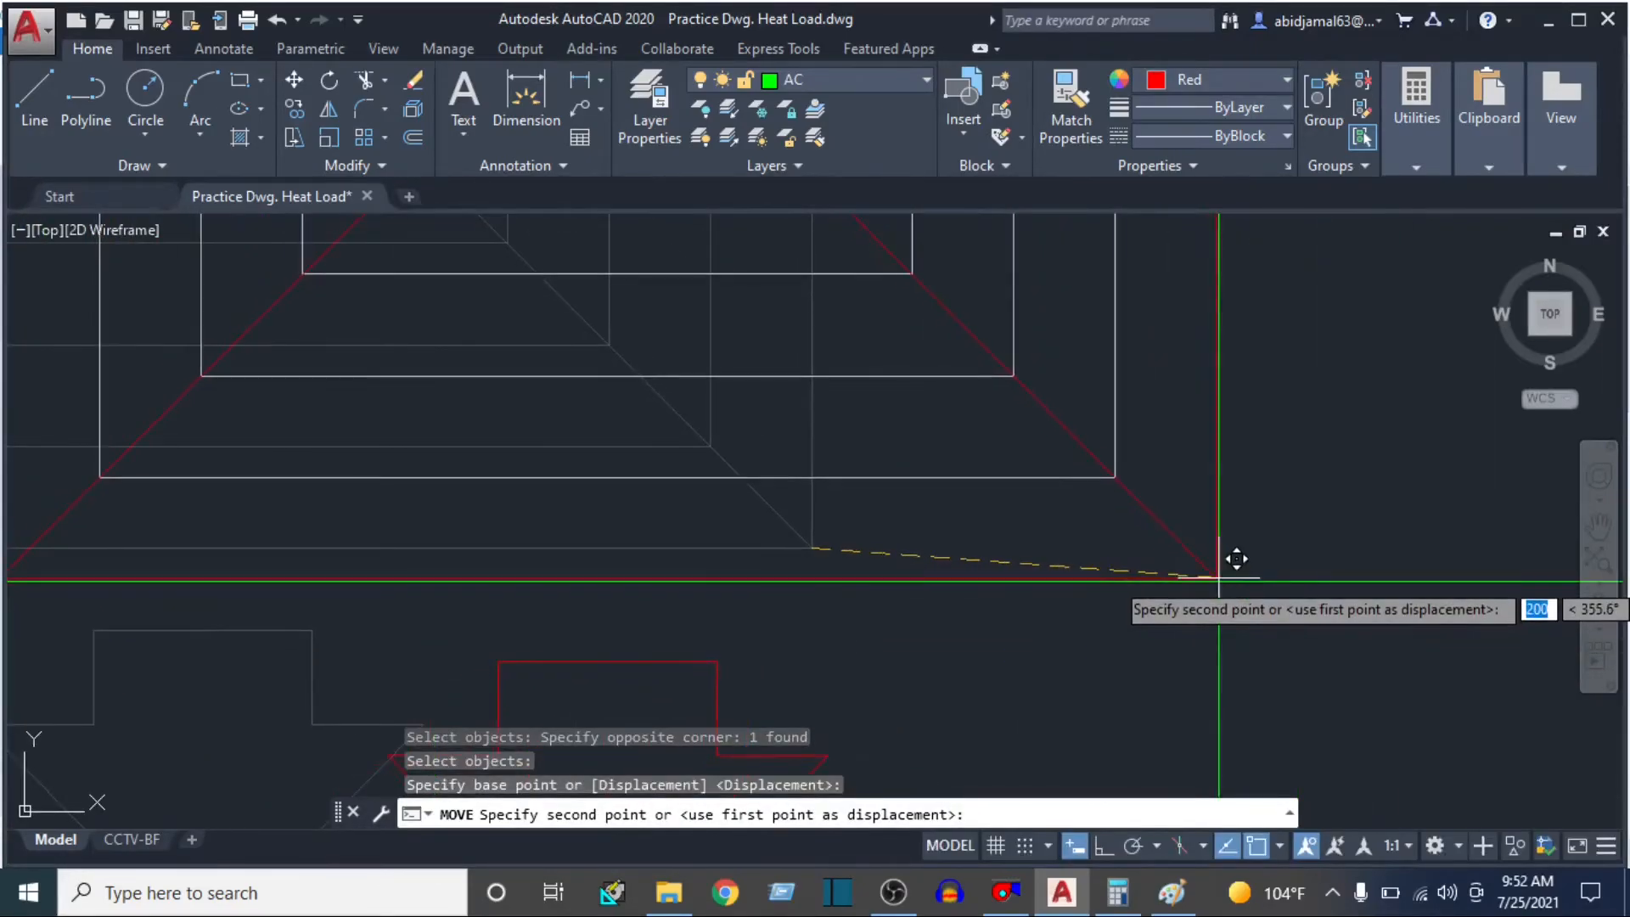
click(1230, 564)
- Move the upper-right magenta diffuser by its bottom-right corner onto the grid intersection below and to its right
scroll(1174, 594, down, 5)
middle_drag(1086, 321, 1071, 397)
scroll(1025, 407, up, 6)
click(1083, 425)
scroll(1102, 494, up, 2)
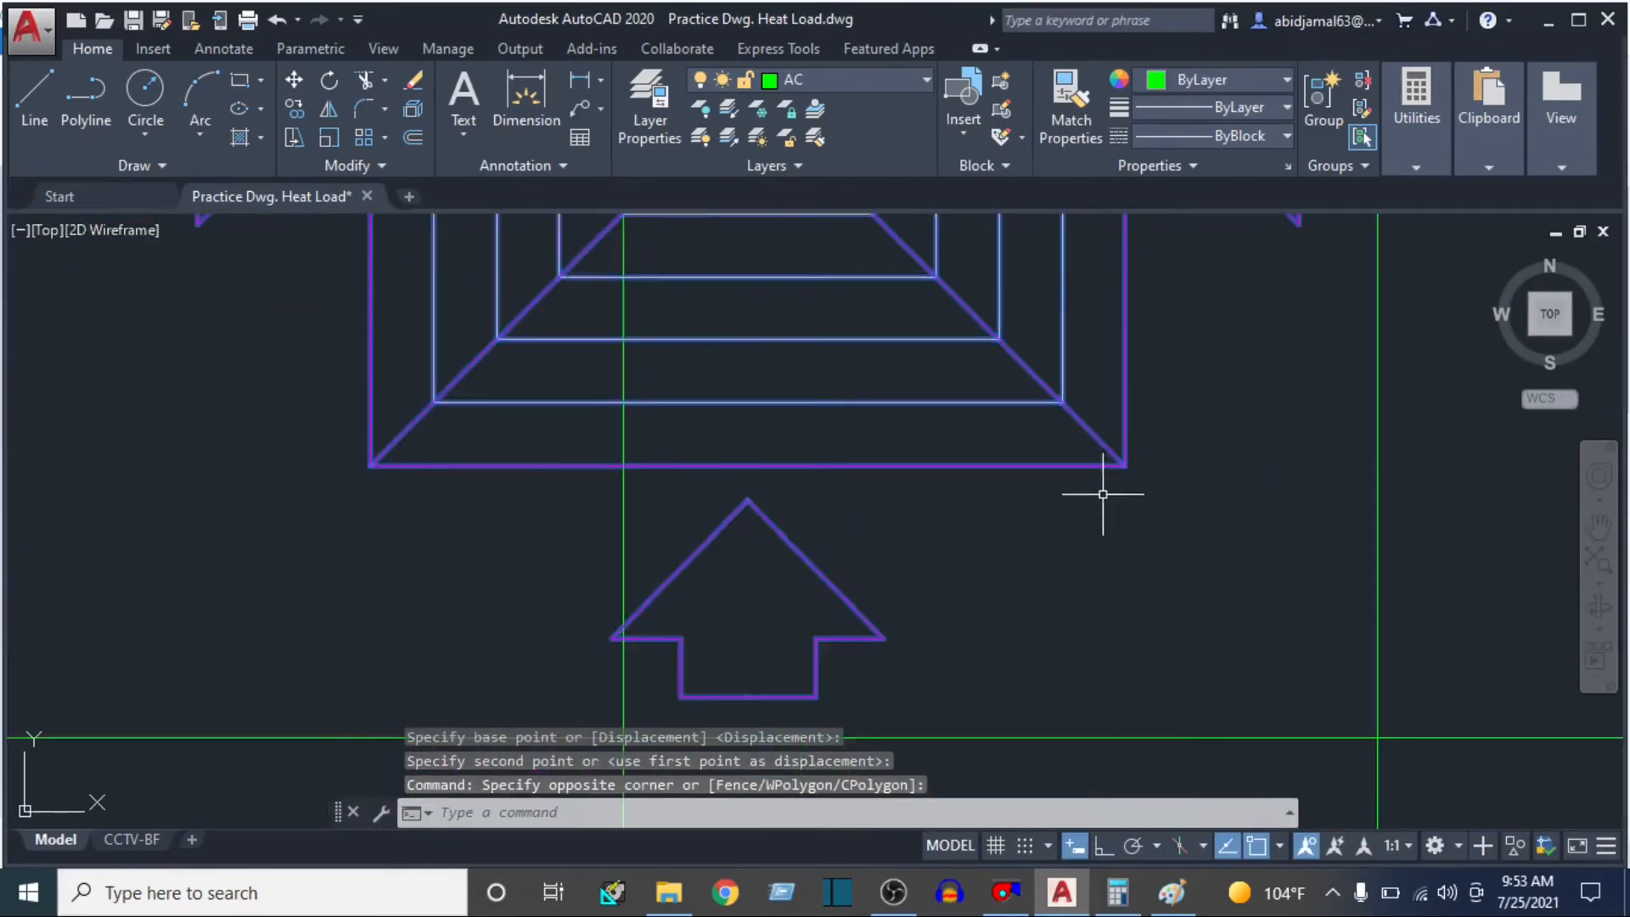
key(space)
click(1136, 447)
scroll(1142, 471, down, 3)
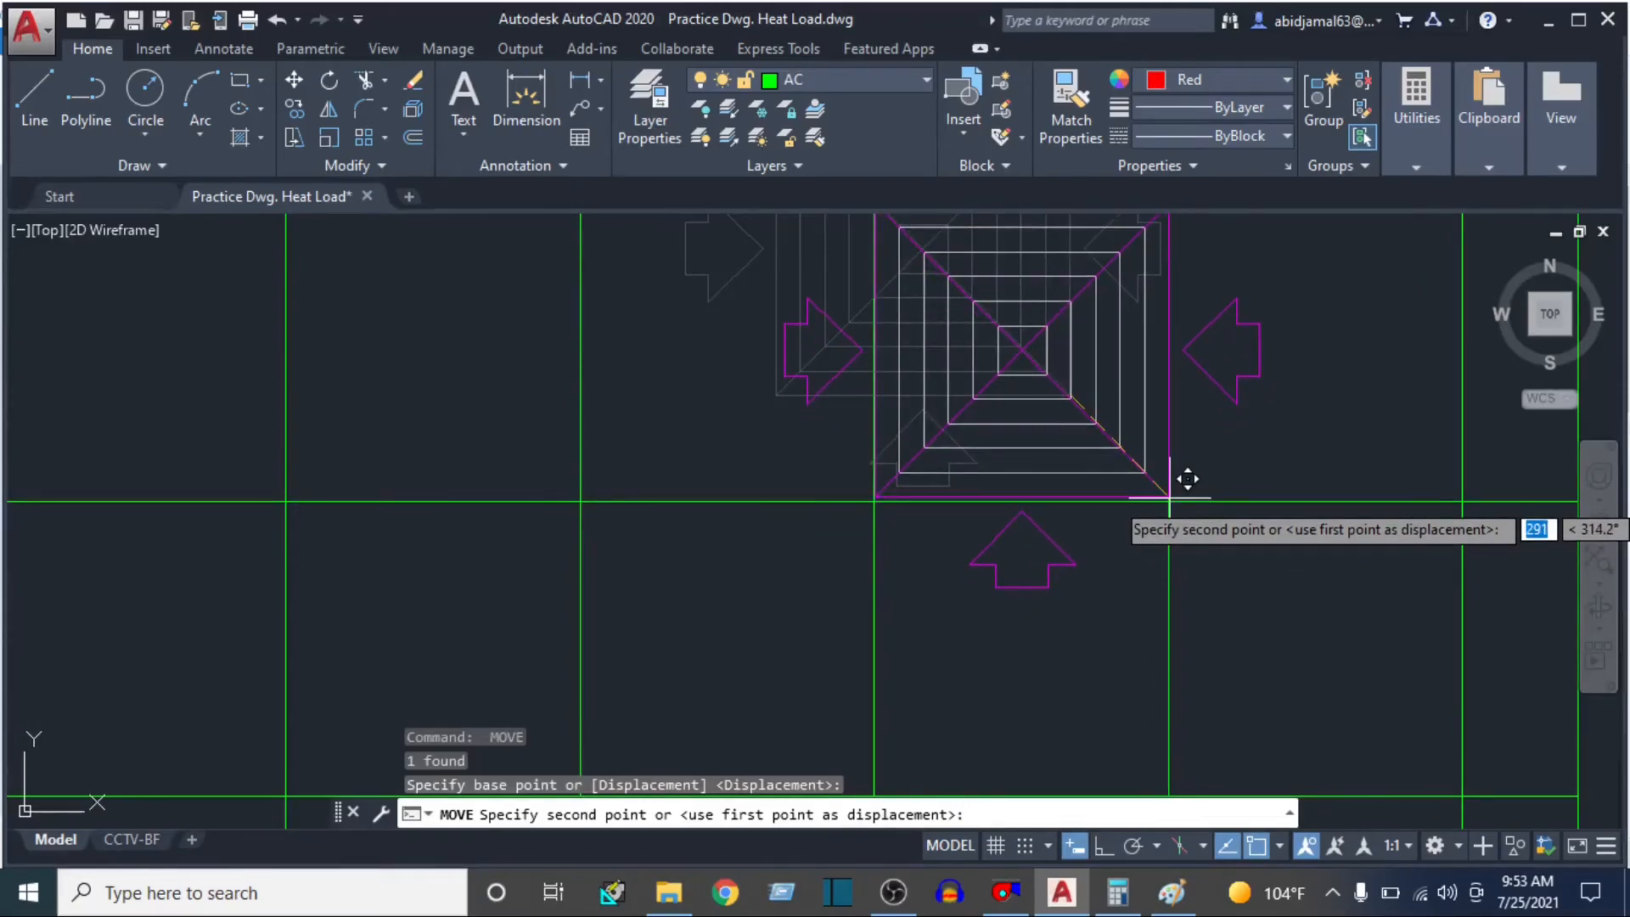
click(1169, 501)
- Measure the distance from the upper-left magenta diffuser's left edge to the room's left wall with a linear dimension
scroll(1100, 529, down, 6)
middle_drag(975, 589, 1109, 417)
scroll(696, 495, down, 2)
middle_drag(696, 495, 720, 573)
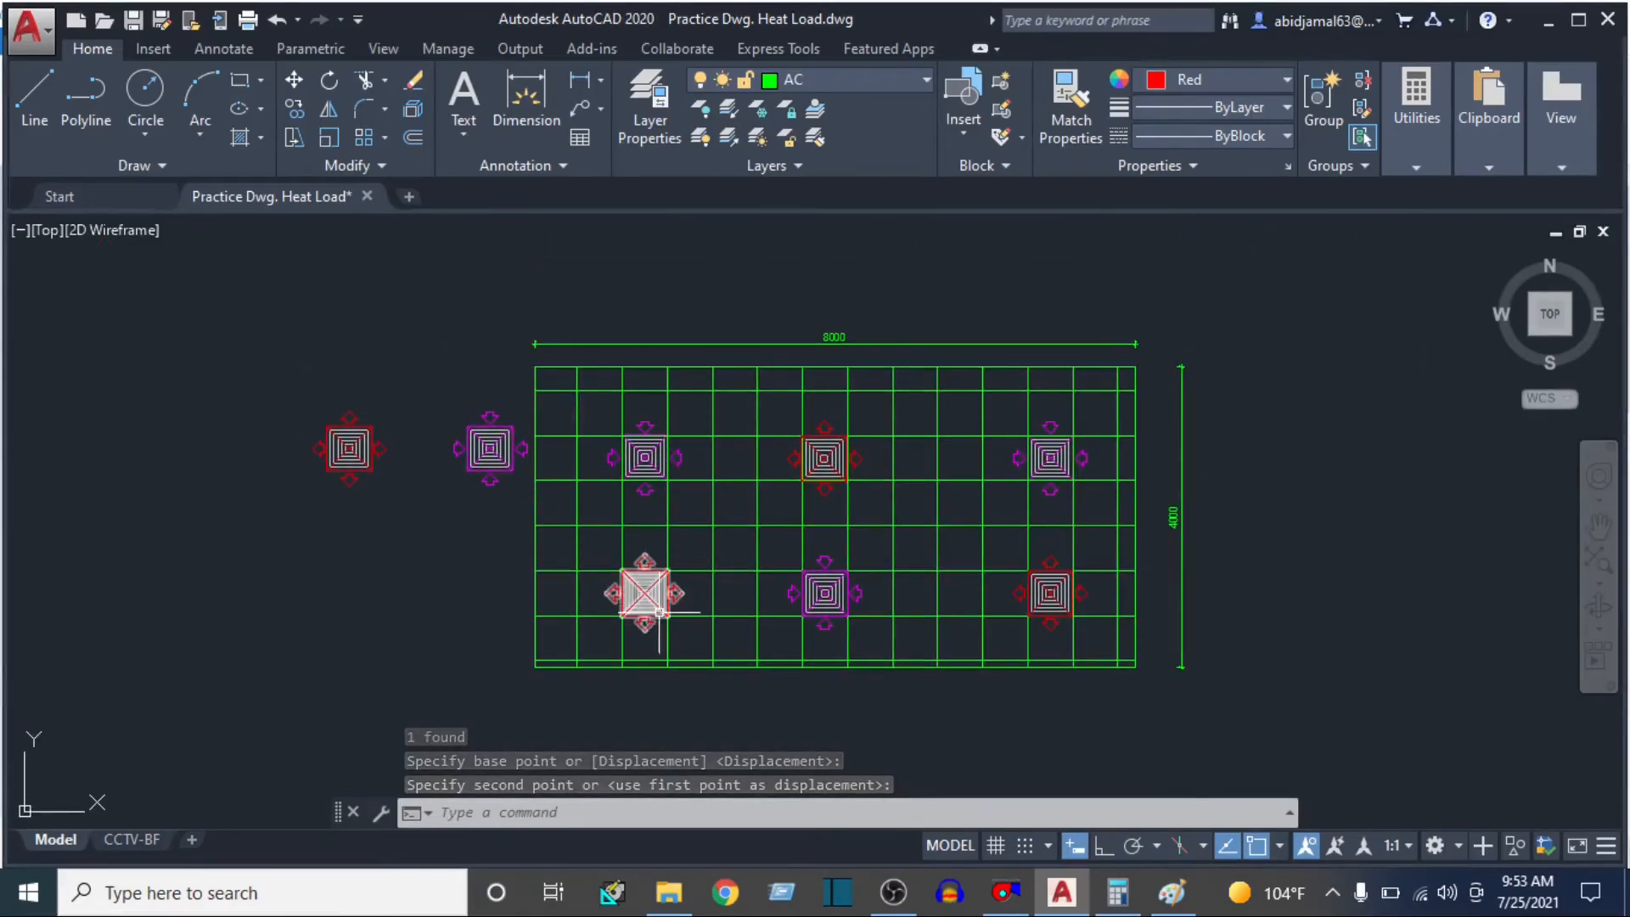
scroll(591, 499, up, 2)
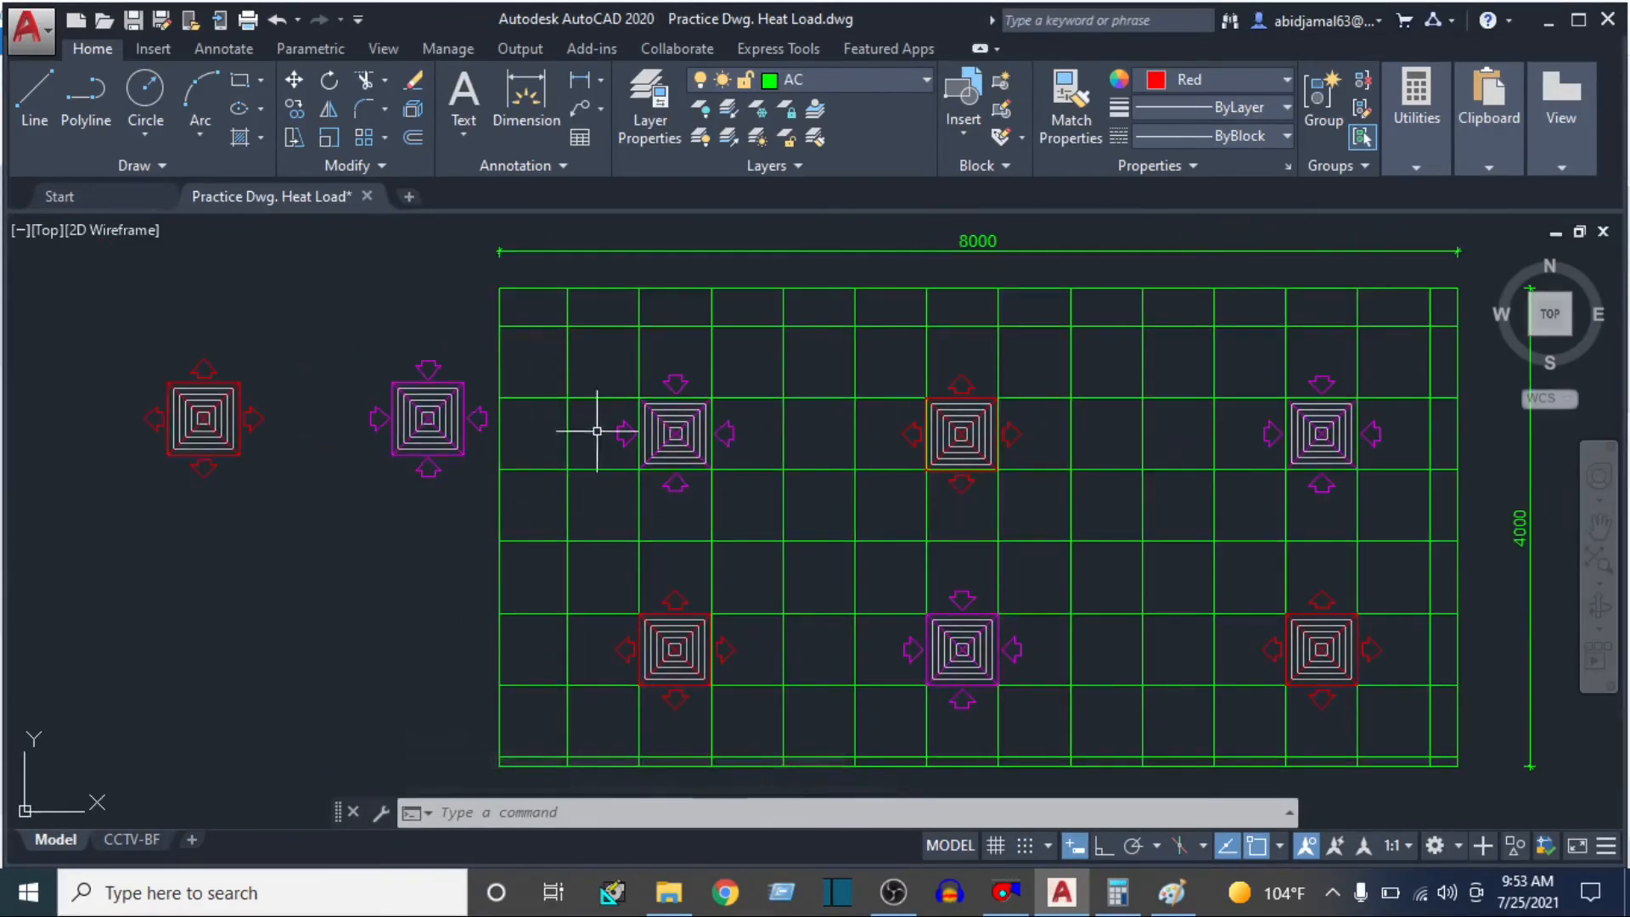
text(dli)
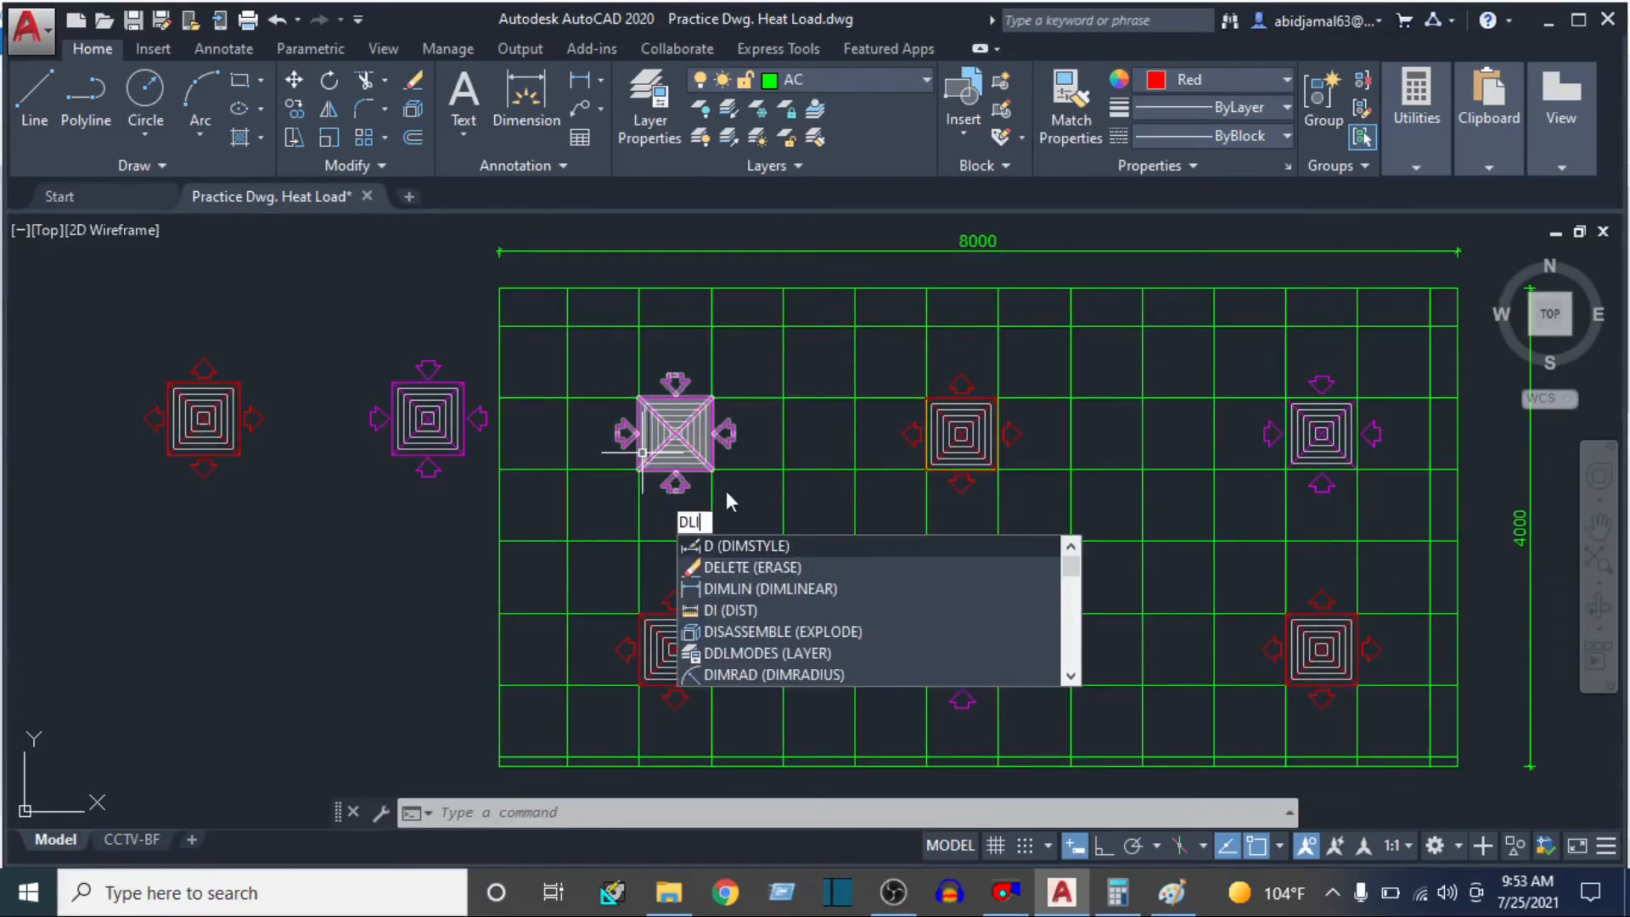
scroll(642, 443, up, 5)
key(Return)
click(633, 379)
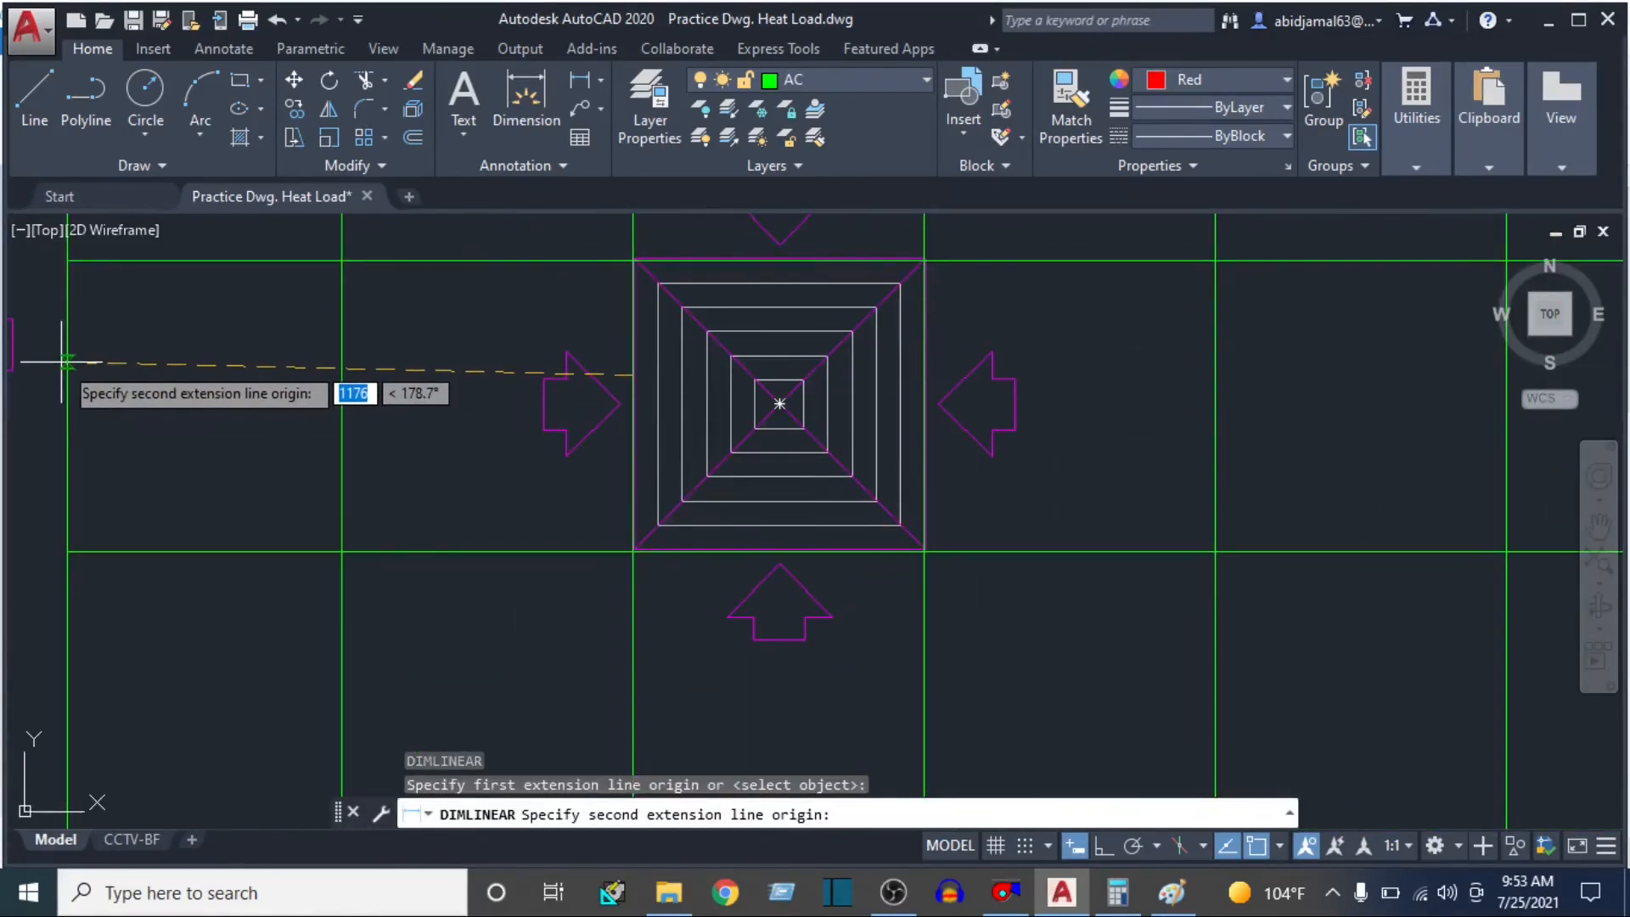
click(68, 374)
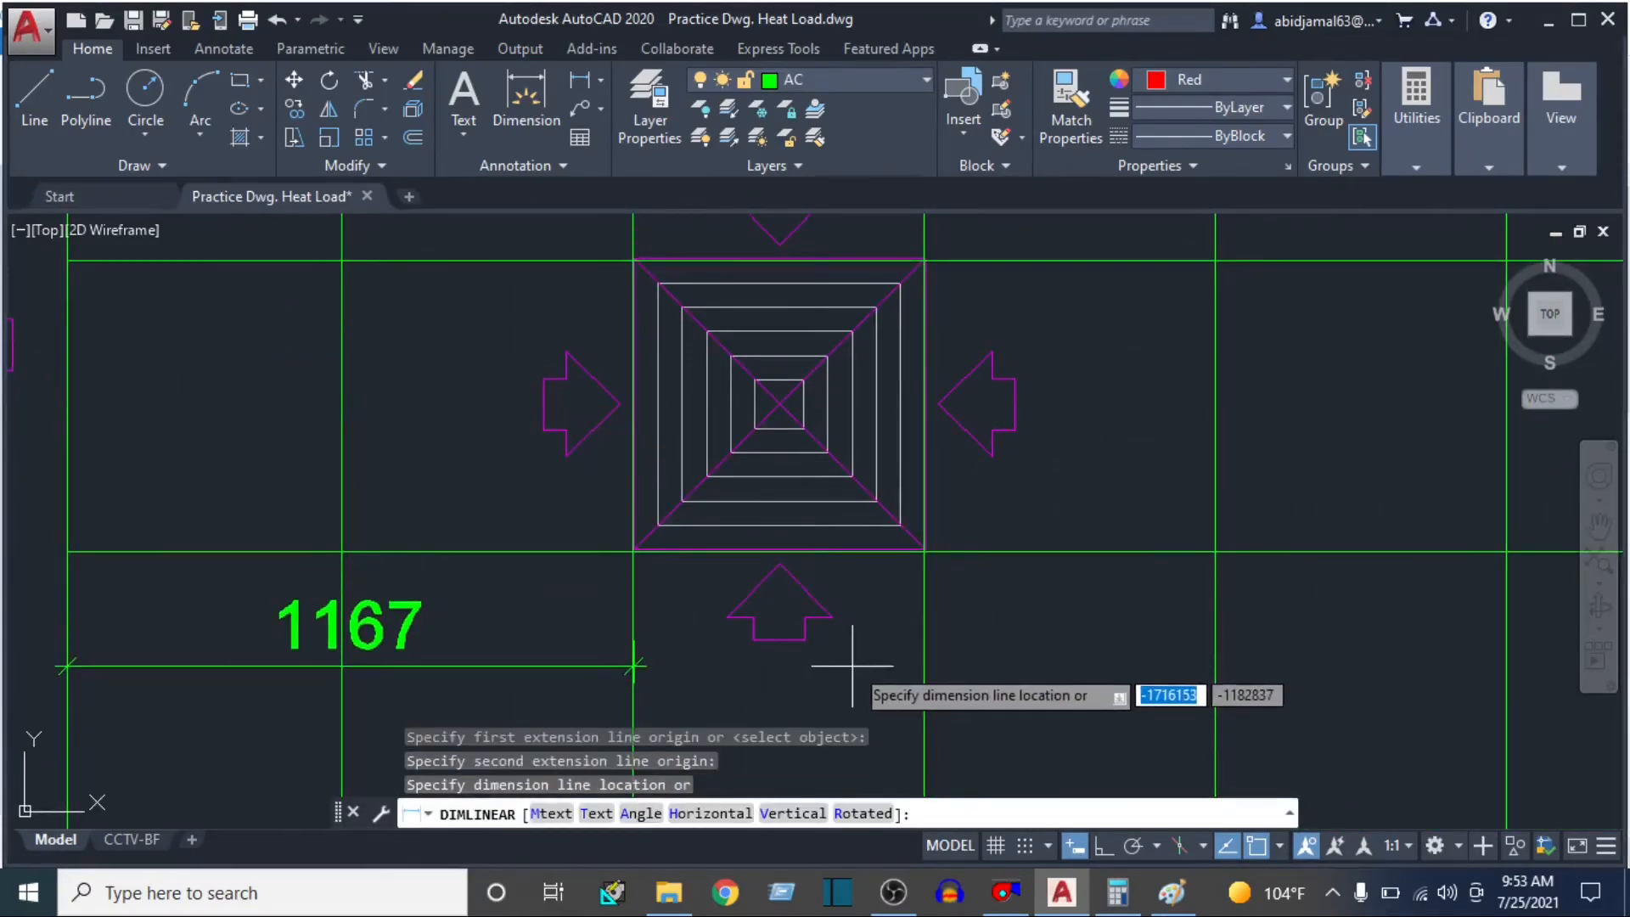
- Switch to Calculator to multiply 1.16 by 3.28, and return to AutoCAD to discard the unplaced wall dimension
click(1117, 893)
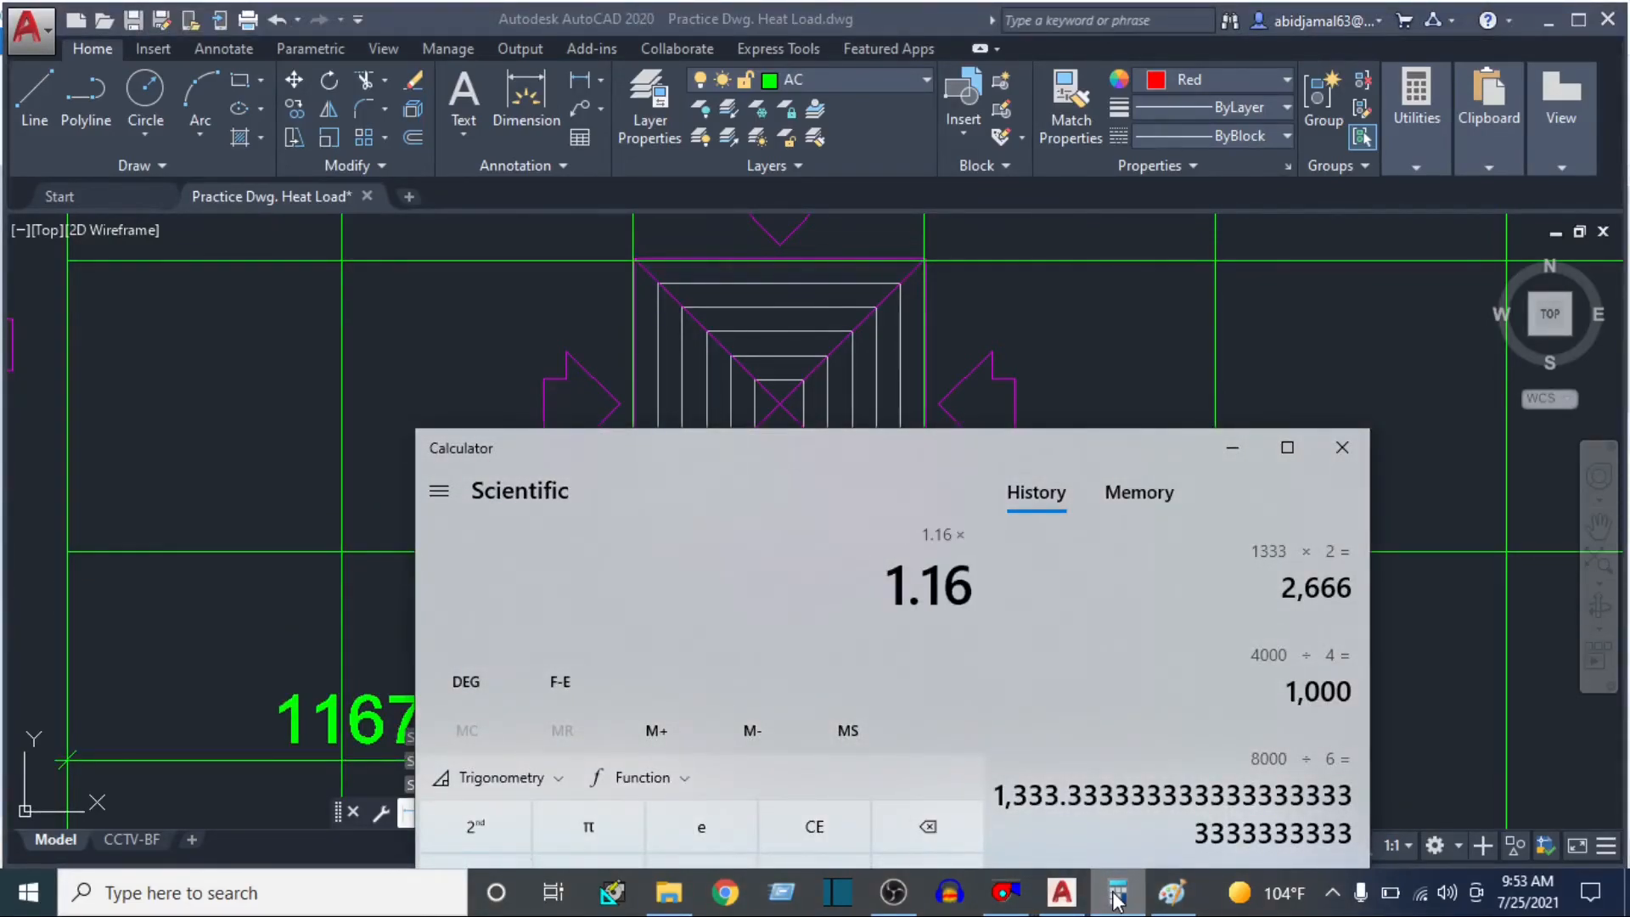
key(Return)
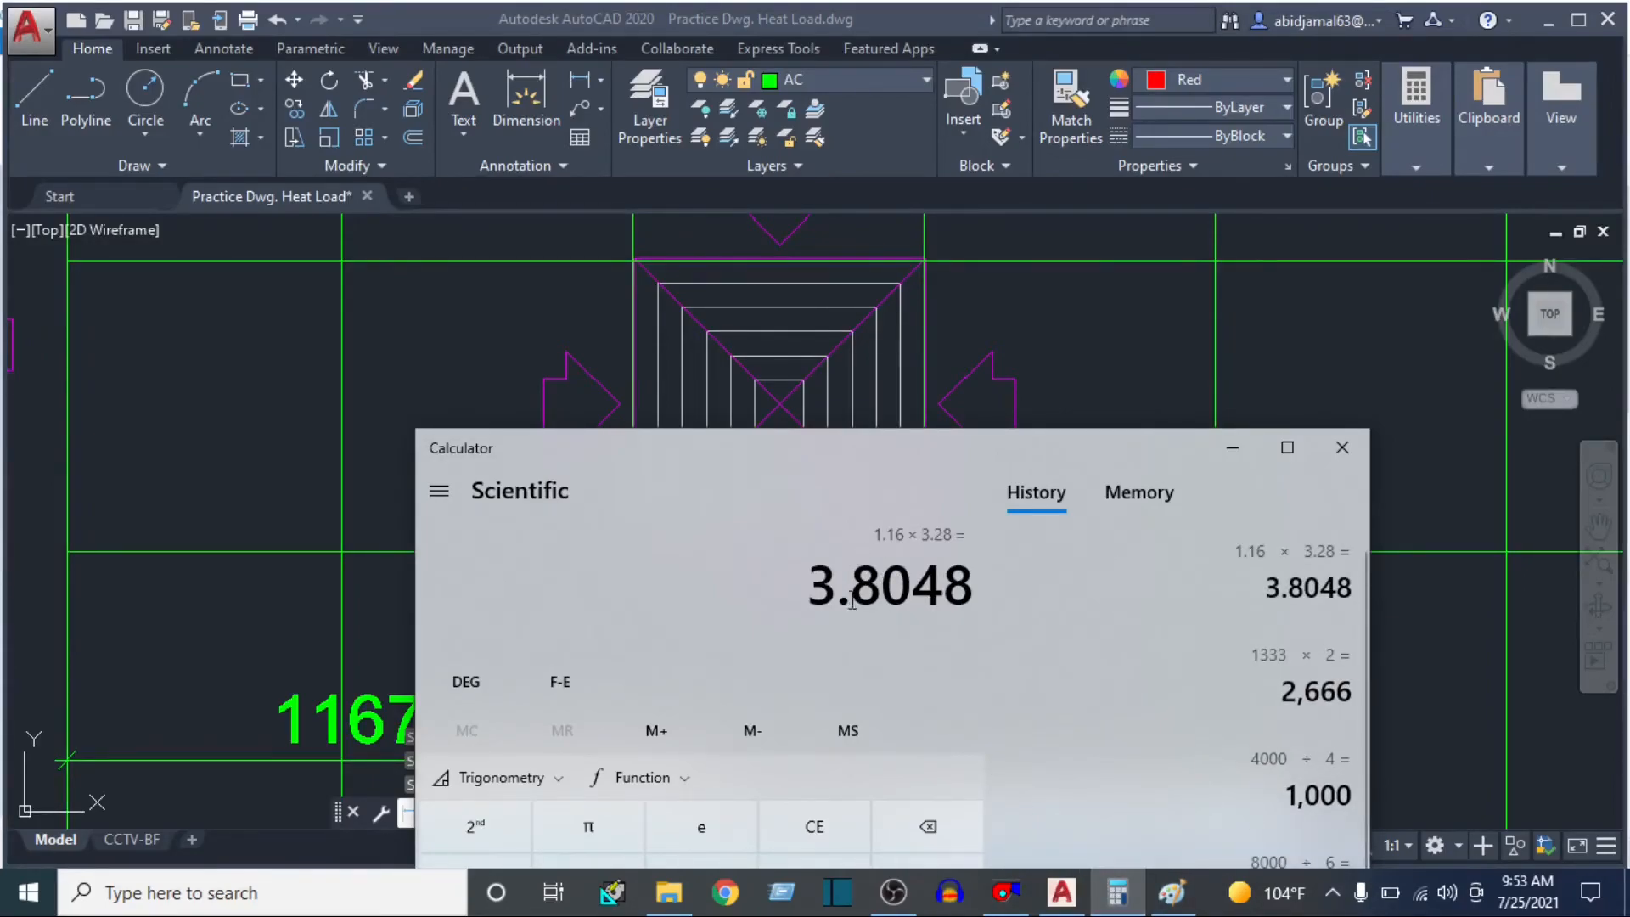
click(470, 321)
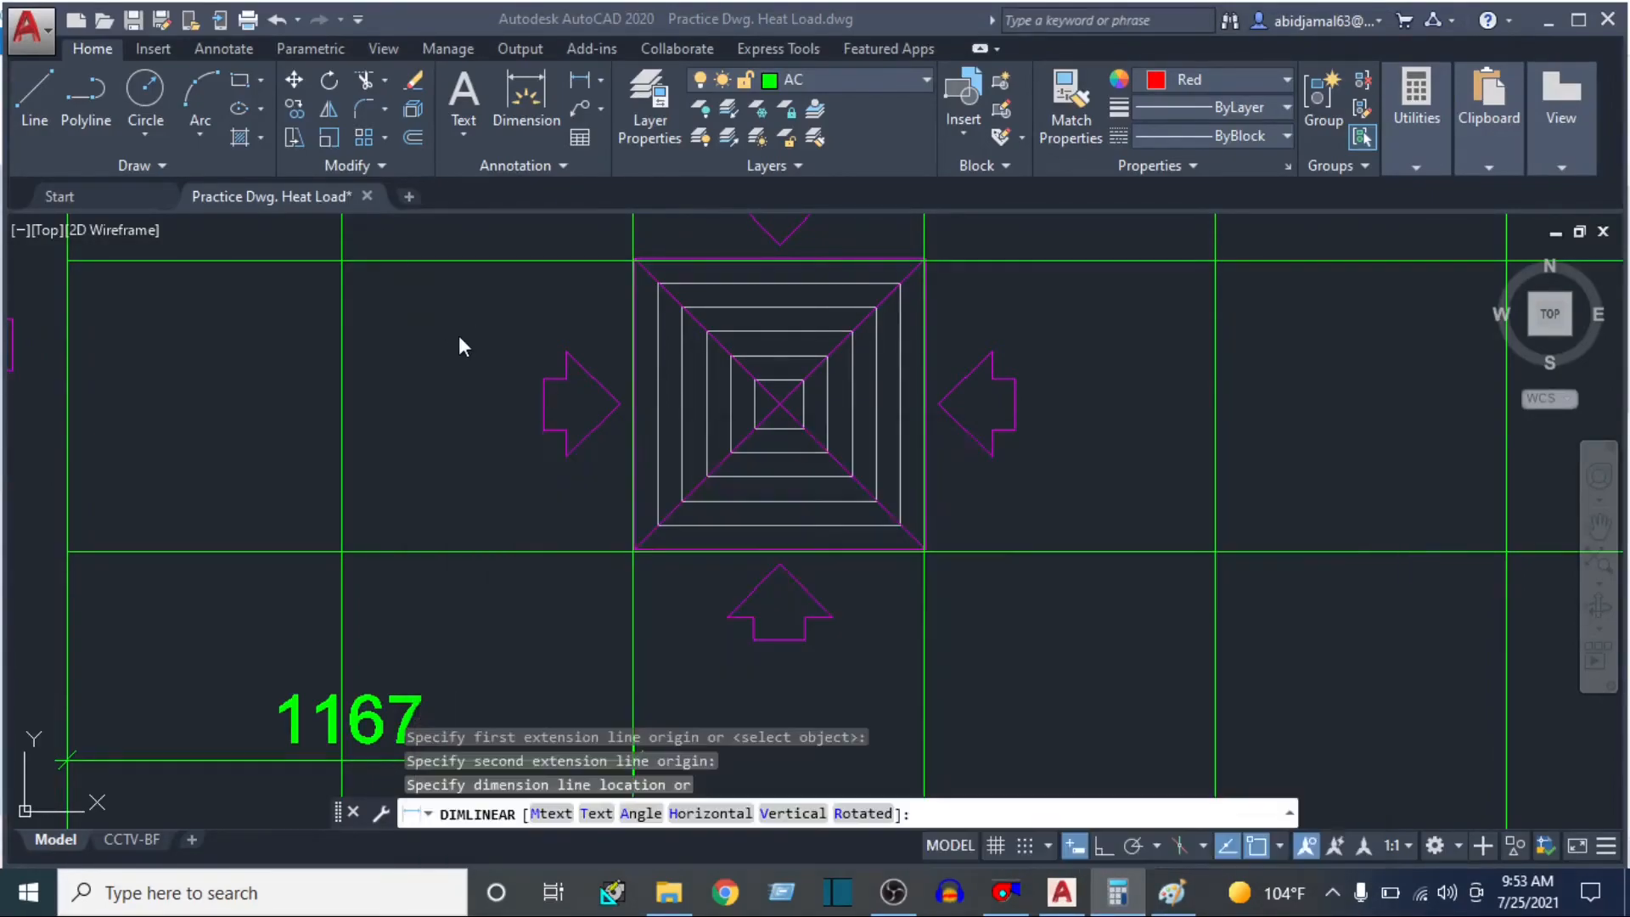
scroll(459, 343, down, 5)
key(Escape)
key(Escape)
- Measure the clear gap between the upper-left magenta diffuser and the upper-middle red diffuser with a linear dimension
scroll(701, 411, up, 4)
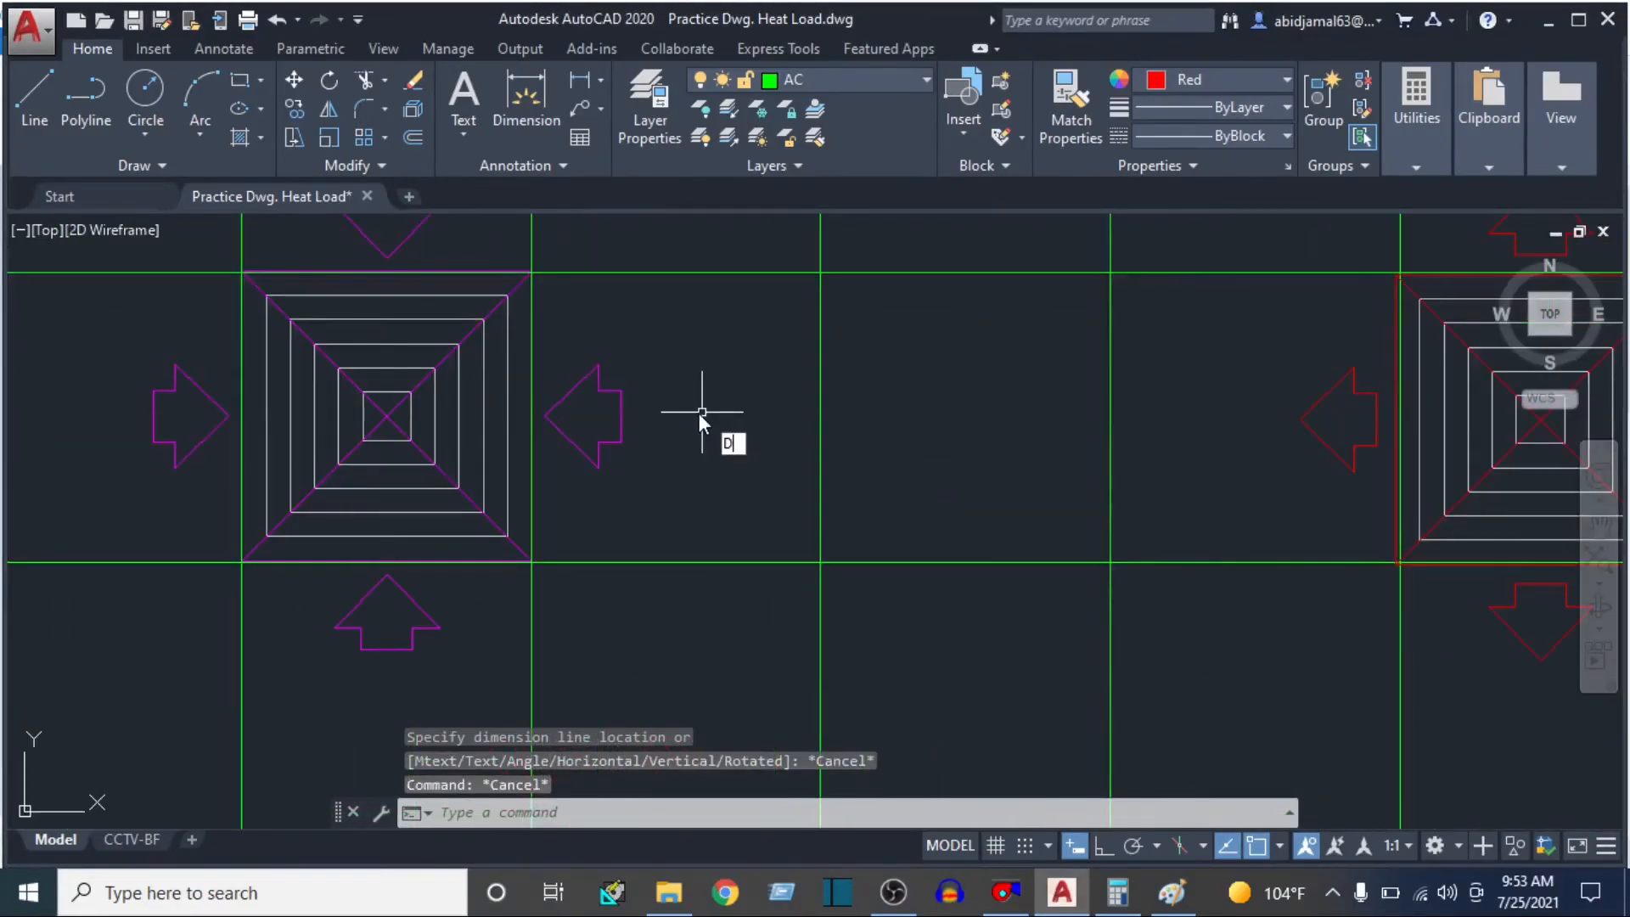
key(Return)
scroll(542, 307, up, 1)
click(533, 307)
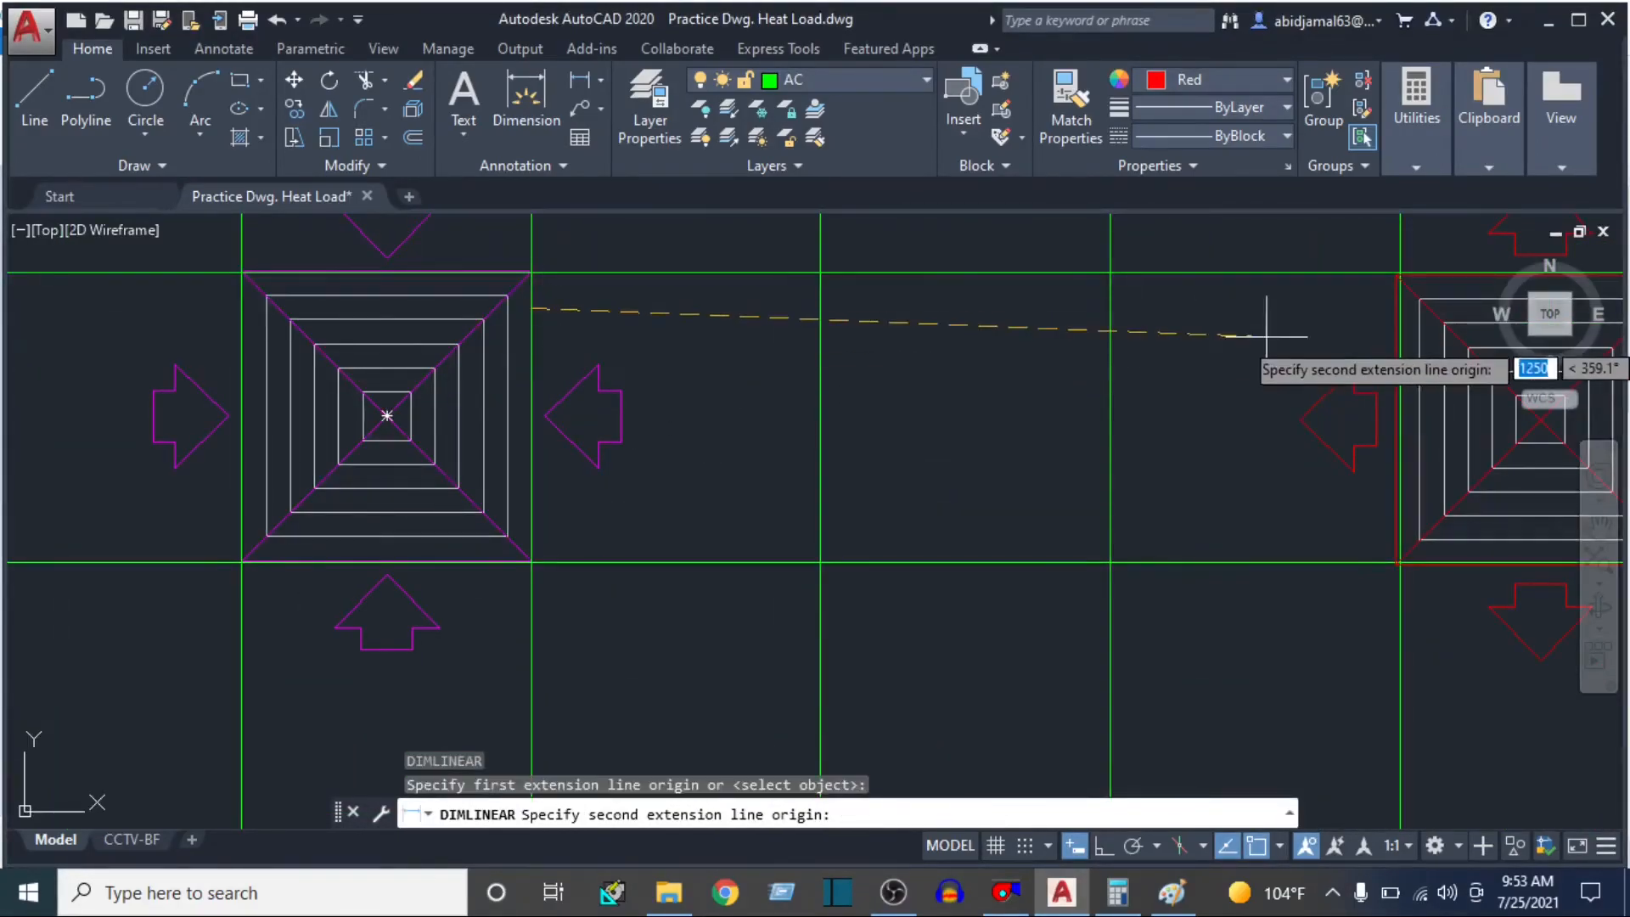
click(1399, 305)
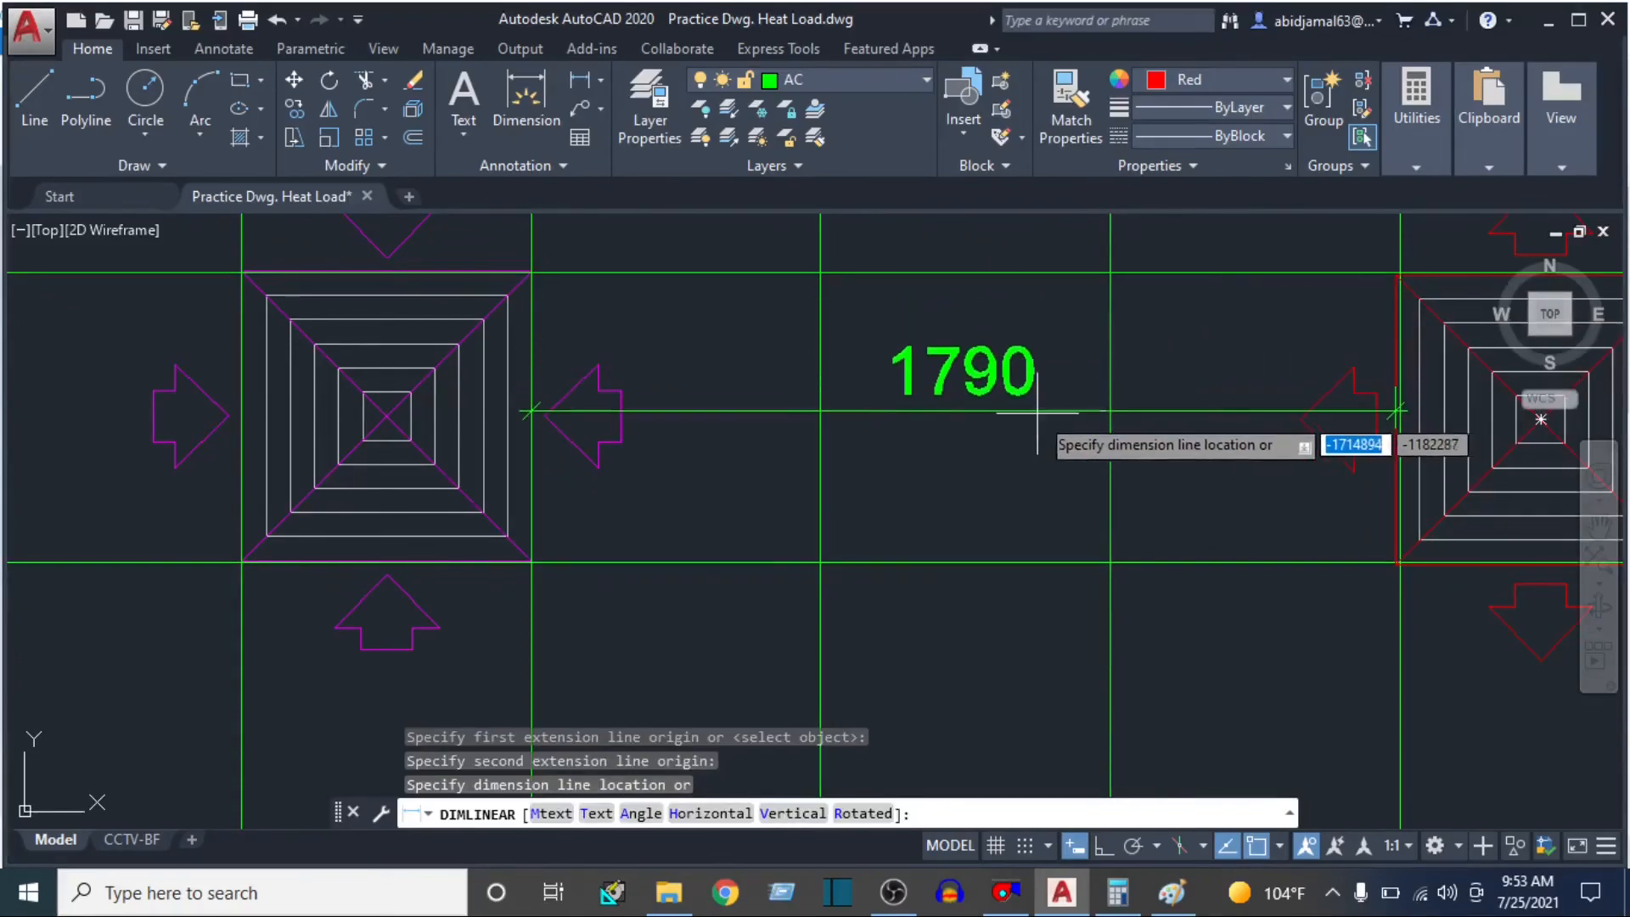
- Switch to Calculator to multiply 1.8 by 3.28, and return to AutoCAD to discard the unplaced gap dimension
click(1141, 896)
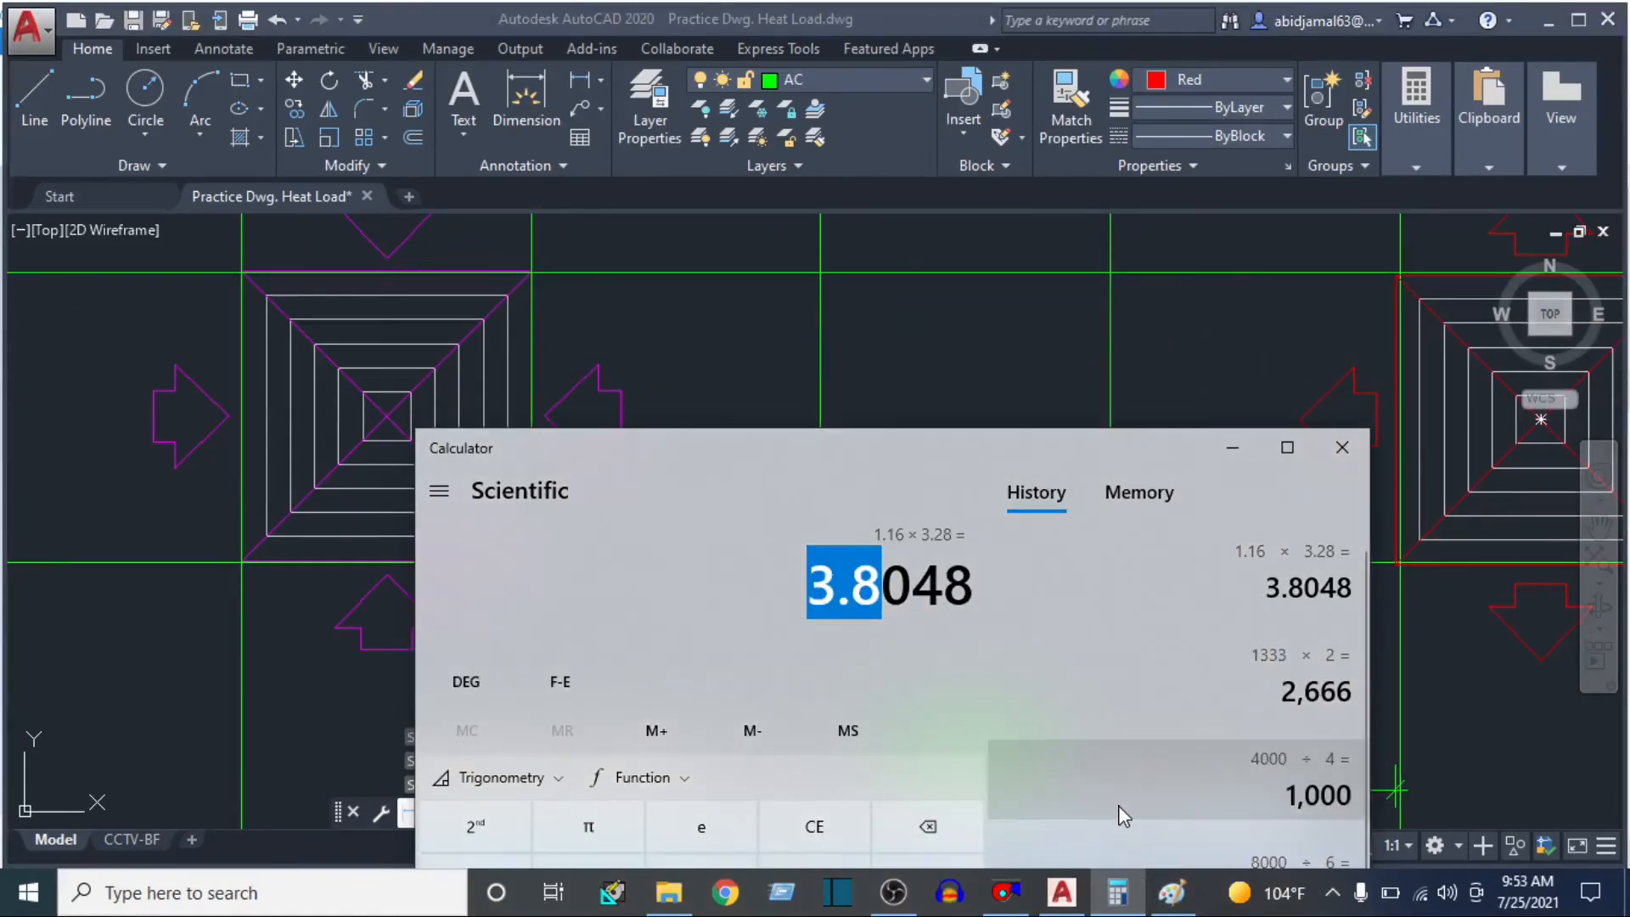
text(1.8*3.2)
text(8)
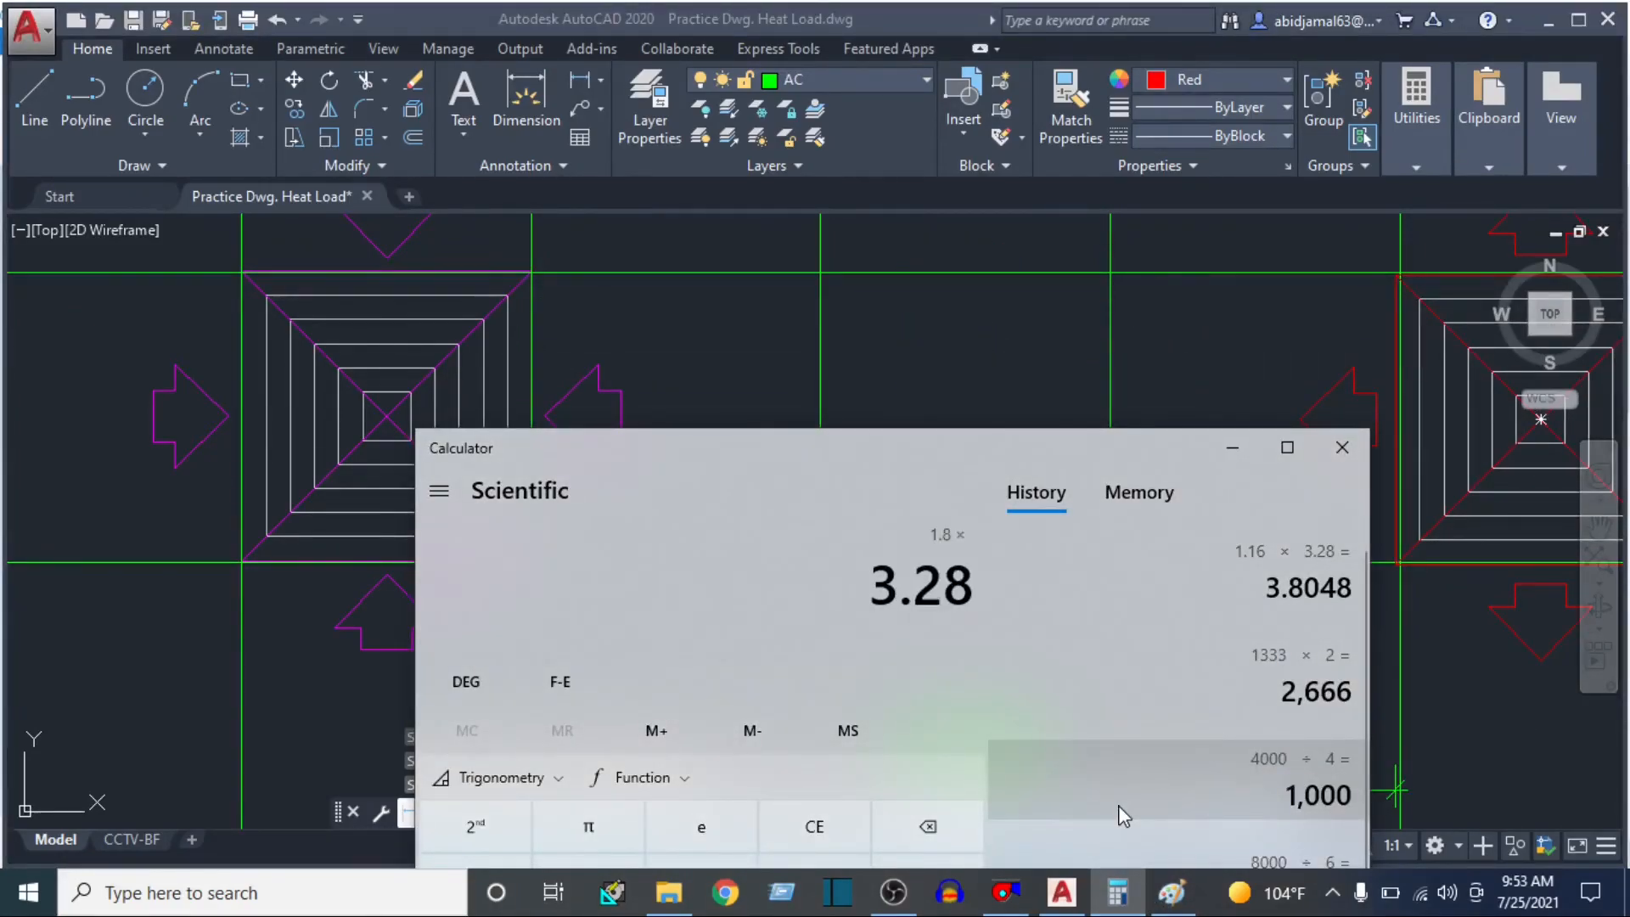
key(Return)
click(956, 390)
scroll(955, 379, down, 5)
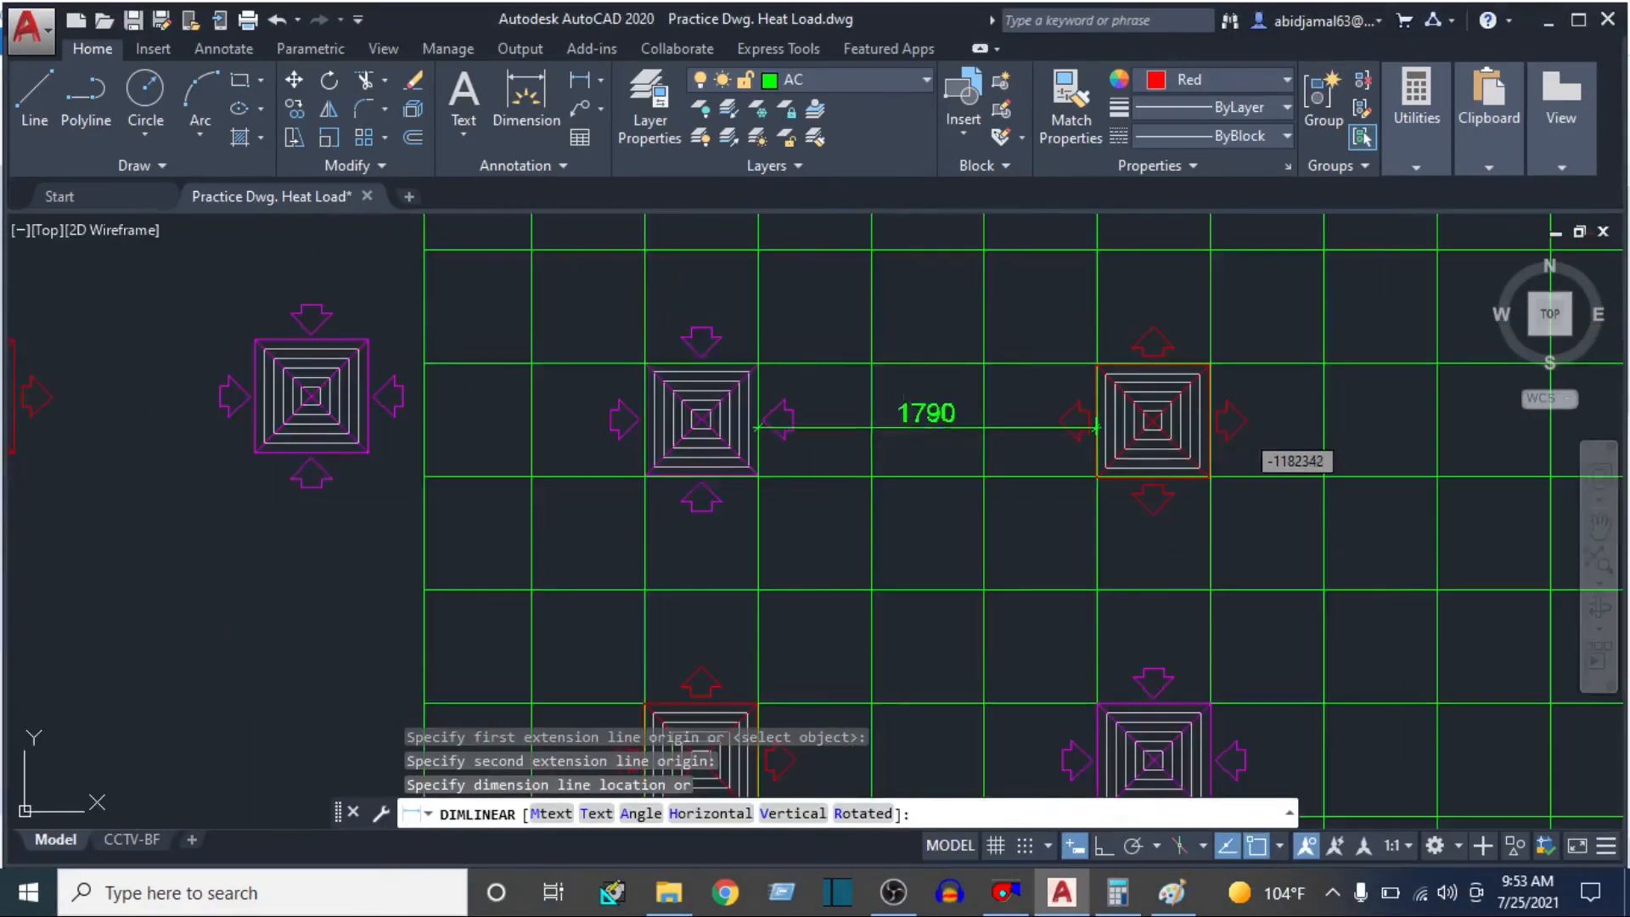
key(Escape)
scroll(1084, 492, down, 5)
middle_drag(1177, 472, 1000, 415)
scroll(899, 479, up, 3)
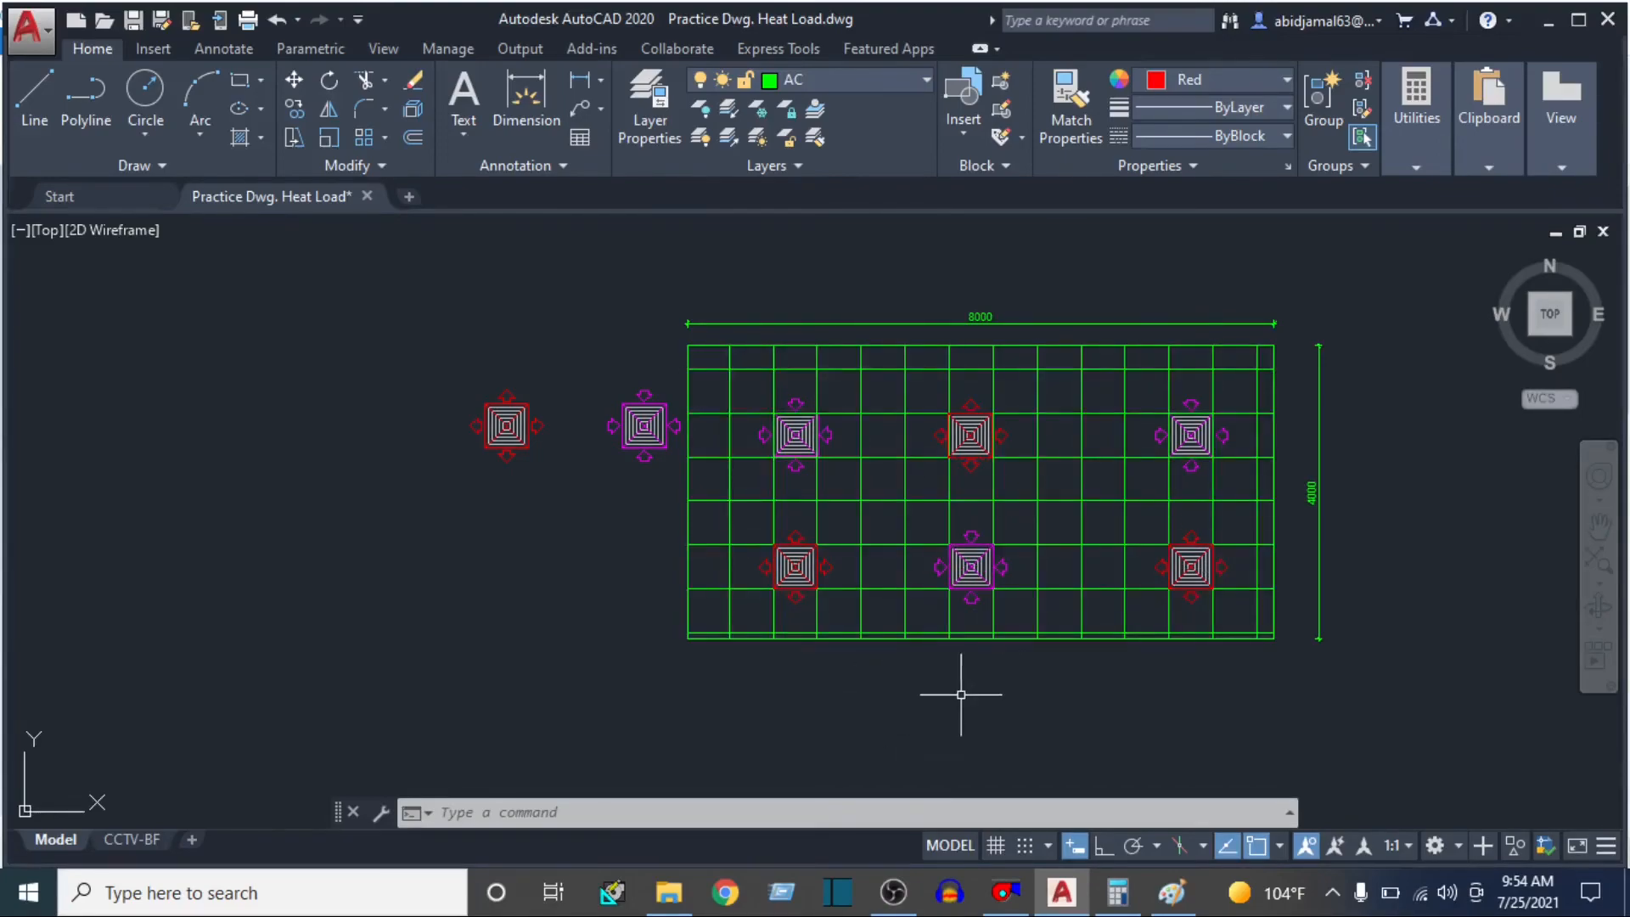
click(983, 677)
click(832, 727)
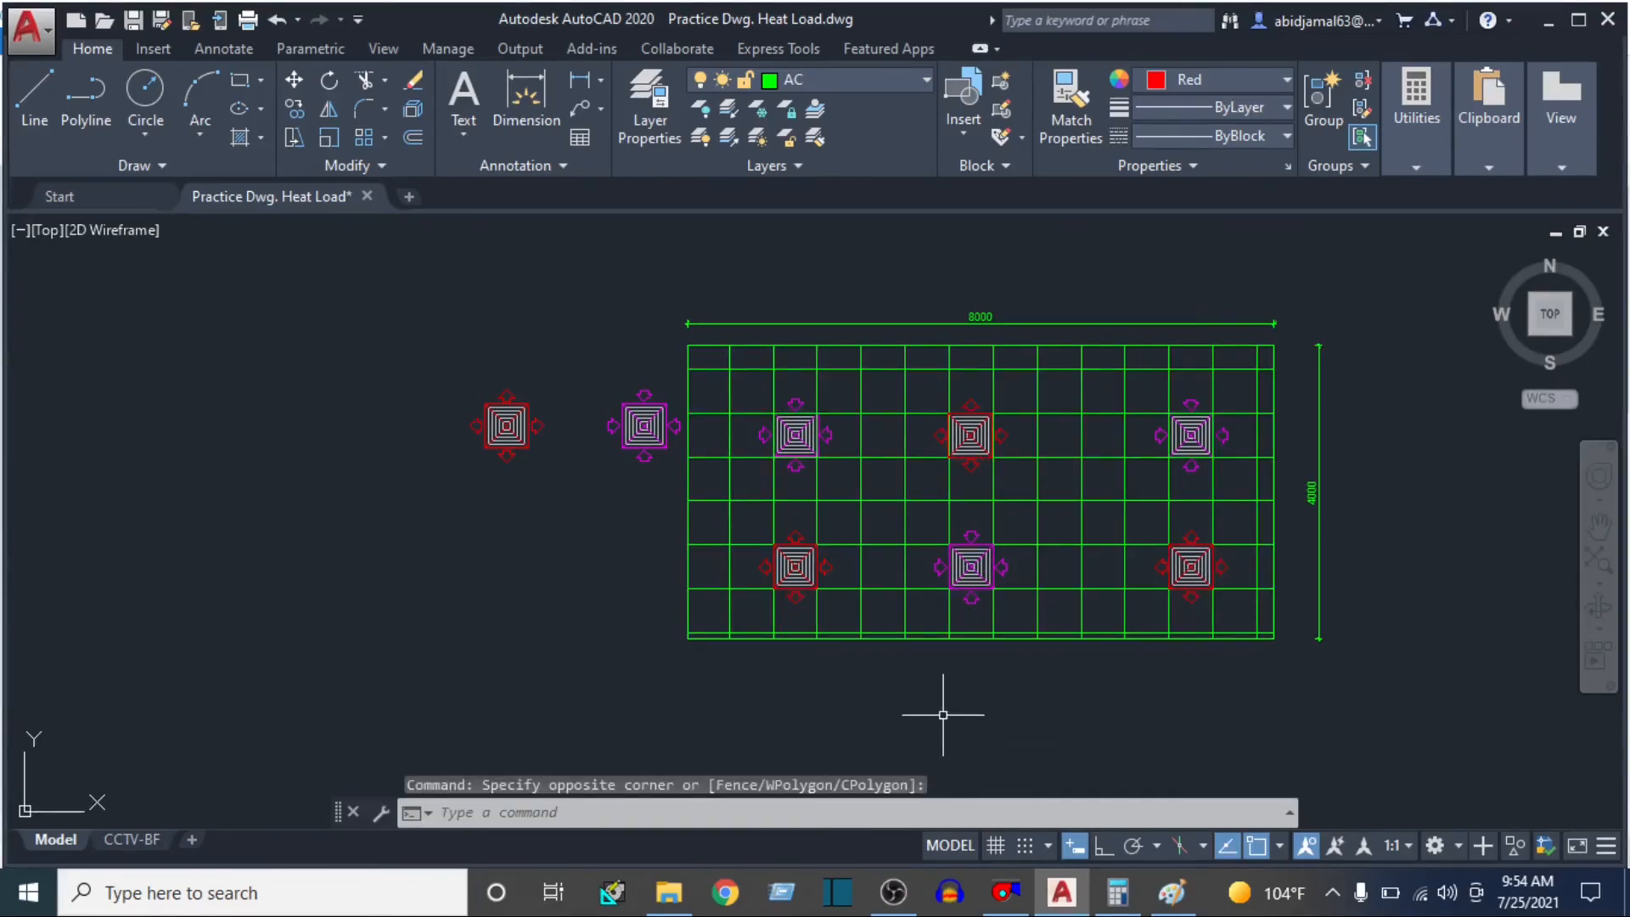